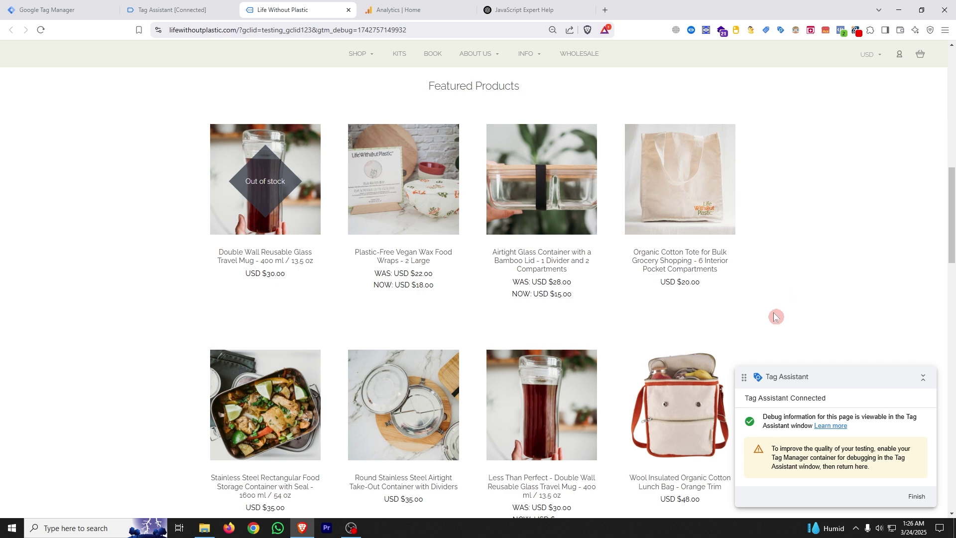
Move between the Tag Manager tags list and the store page in debug mode
{"action": "left_click", "coordinate": [28, 4]}
{"action": "left_click", "coordinate": [487, 284]}
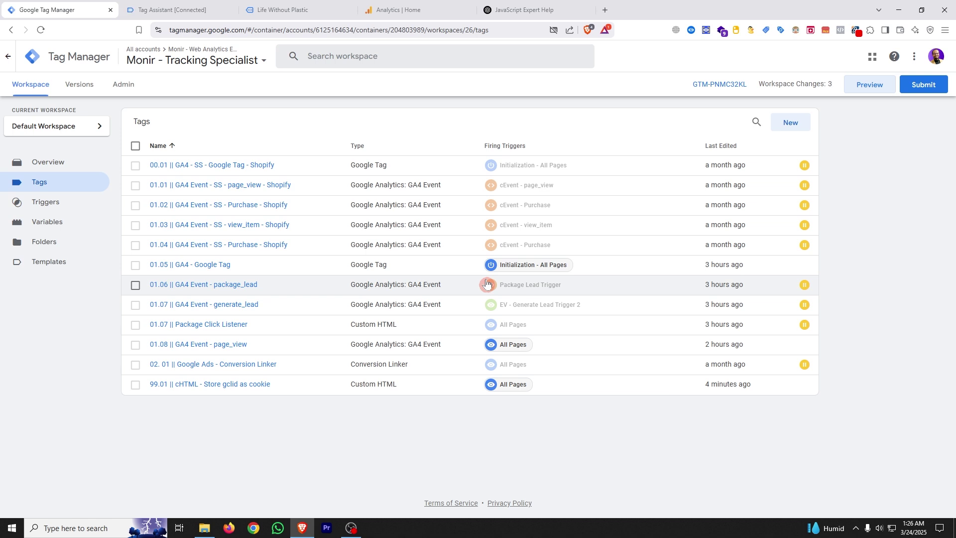
{"action": "left_click", "coordinate": [297, 10]}
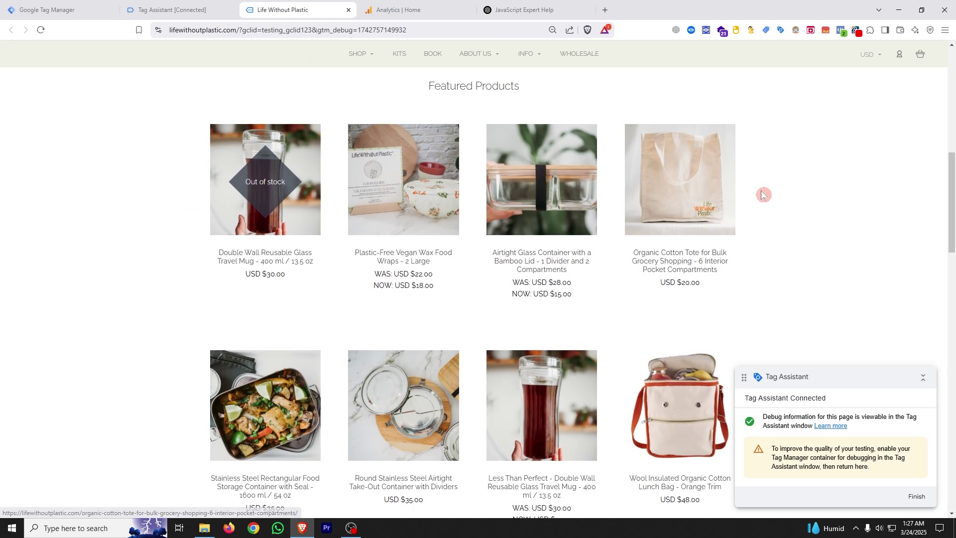
{"action": "left_click", "coordinate": [67, 6]}
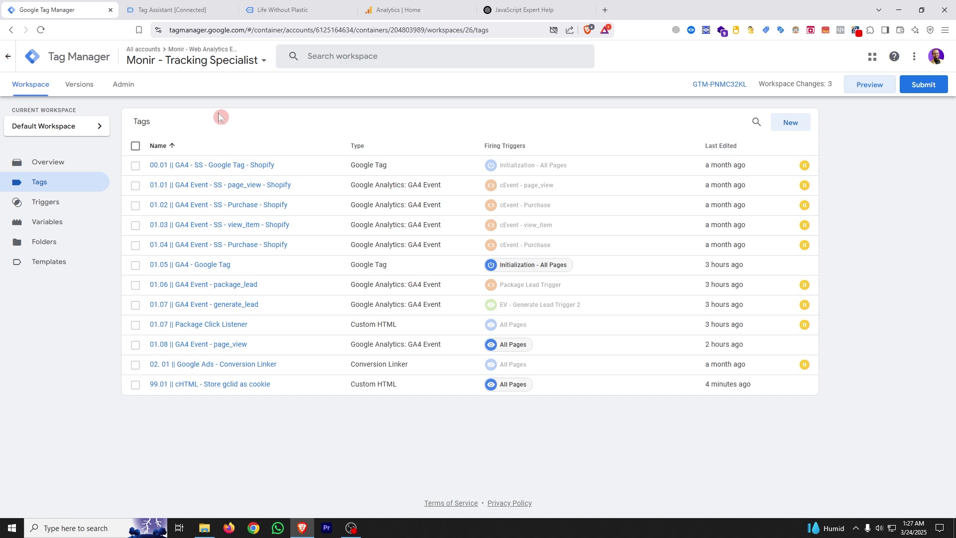
{"action": "left_click", "coordinate": [274, 9]}
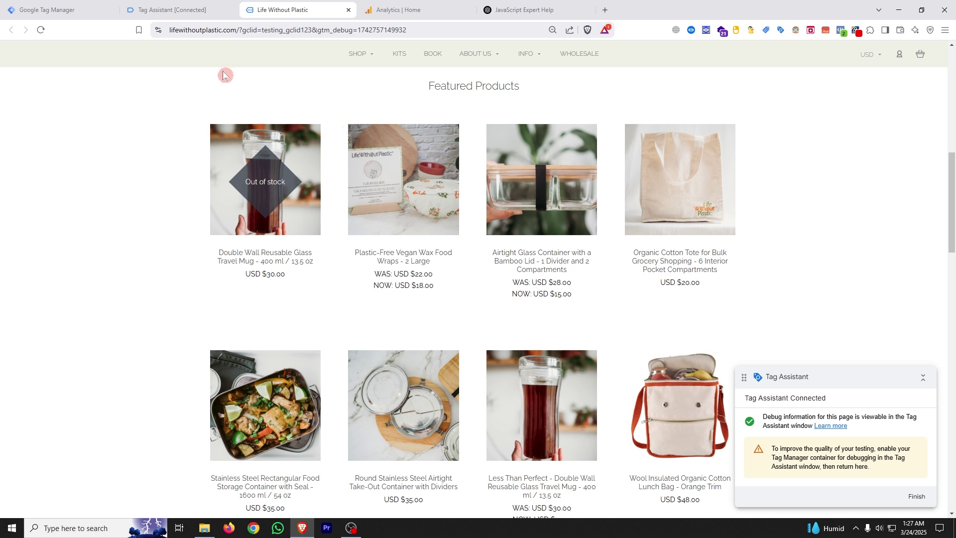
Copy the parameter name gclid from the store page's address, then return to Tag Manager
{"action": "left_click", "coordinate": [176, 30]}
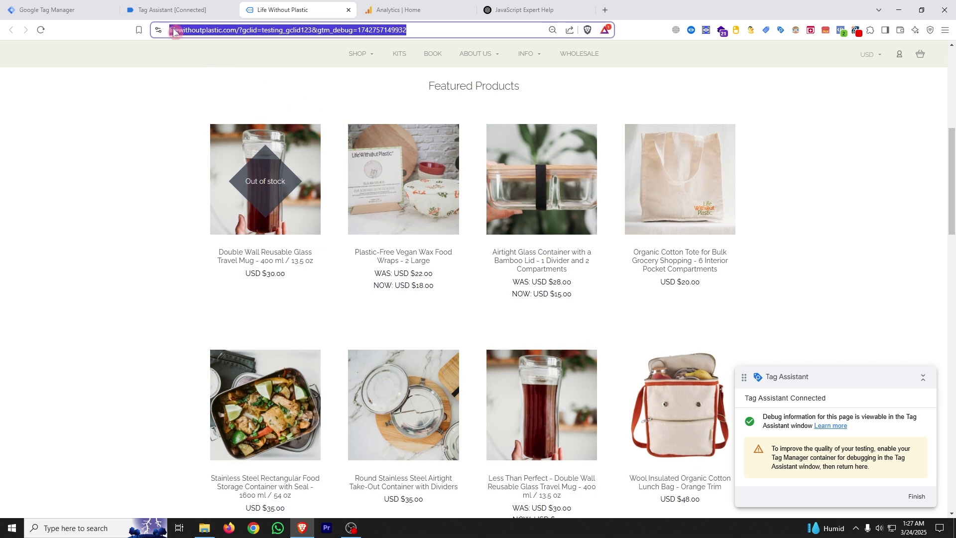
{"action": "left_click", "coordinate": [254, 35]}
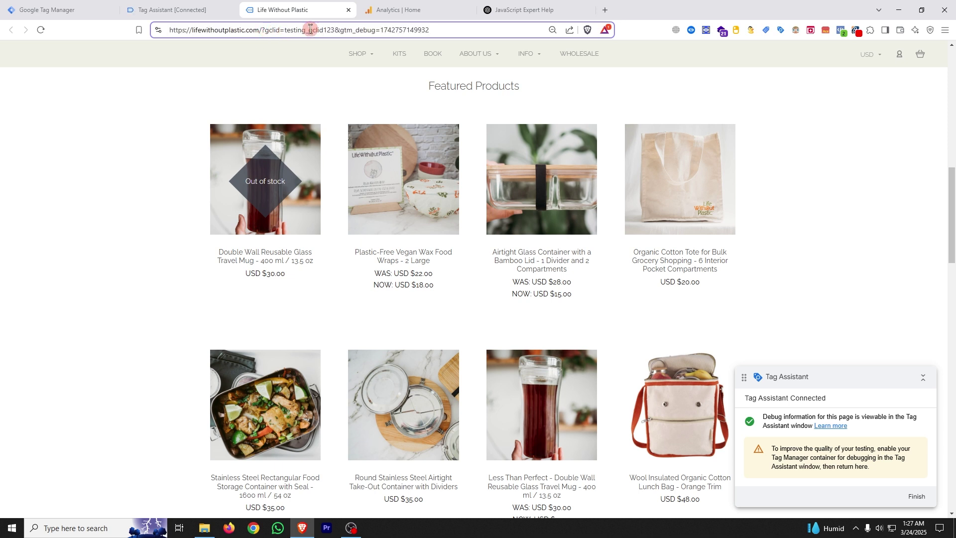
{"action": "left_click_drag", "start_coordinate": [285, 29], "coordinate": [334, 30]}
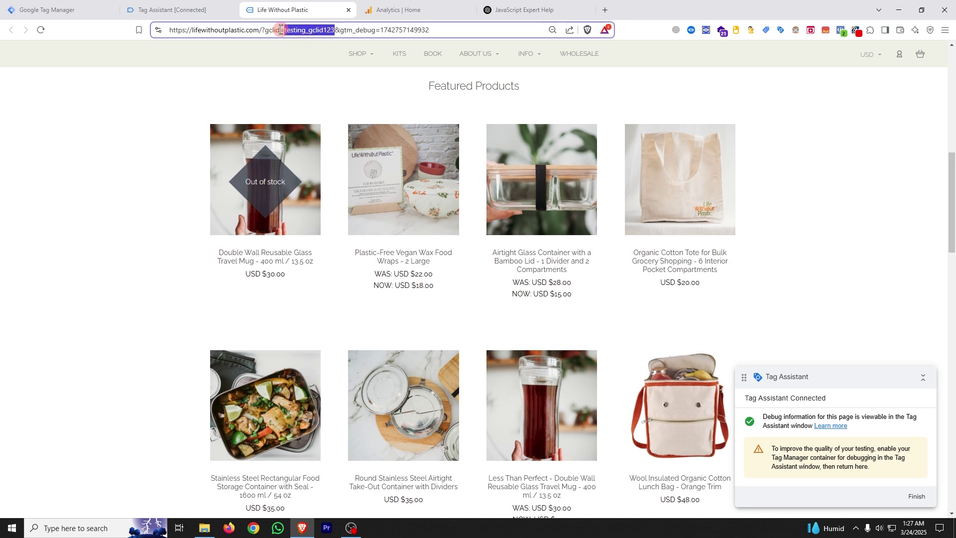
{"action": "left_click", "coordinate": [281, 29]}
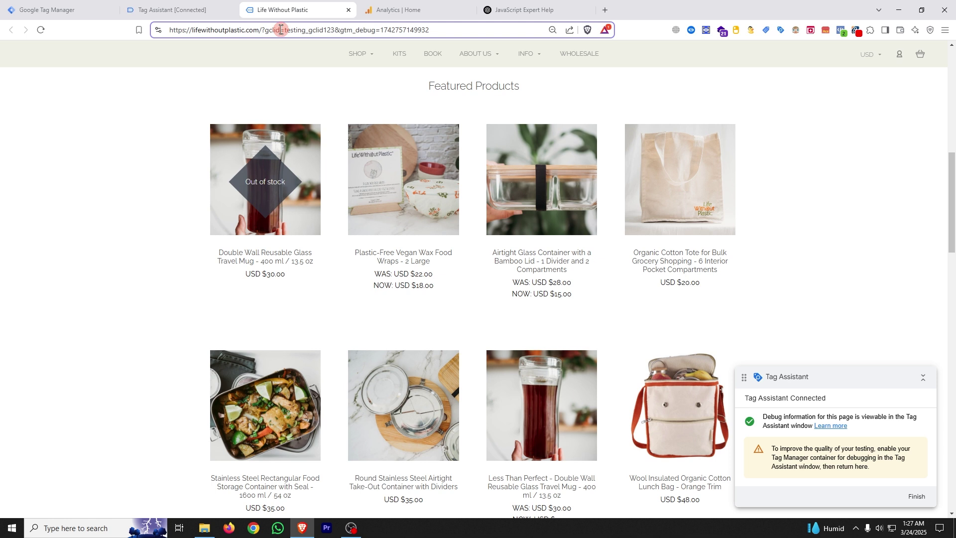
{"action": "left_click_drag", "start_coordinate": [281, 30], "coordinate": [266, 31]}
{"action": "right_click", "coordinate": [266, 31]}
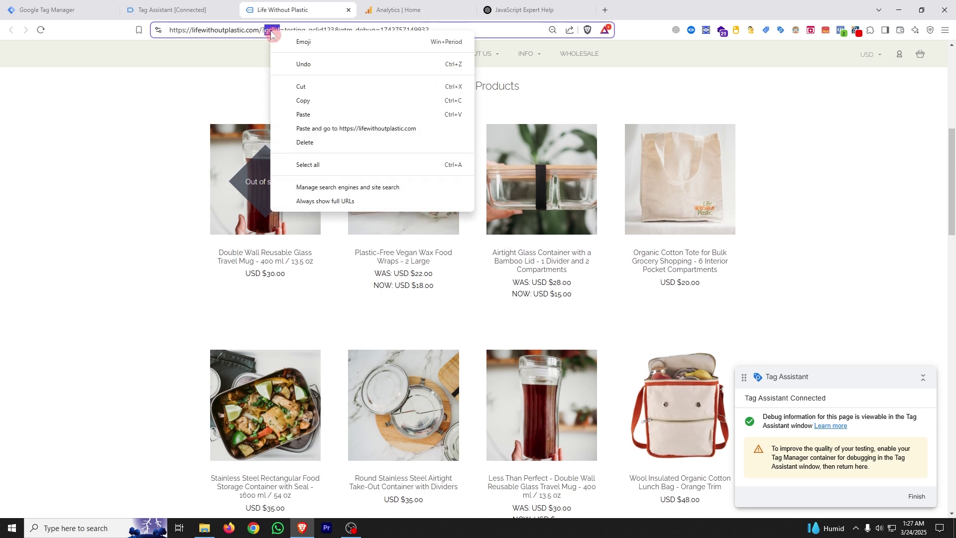
{"action": "left_click", "coordinate": [310, 98]}
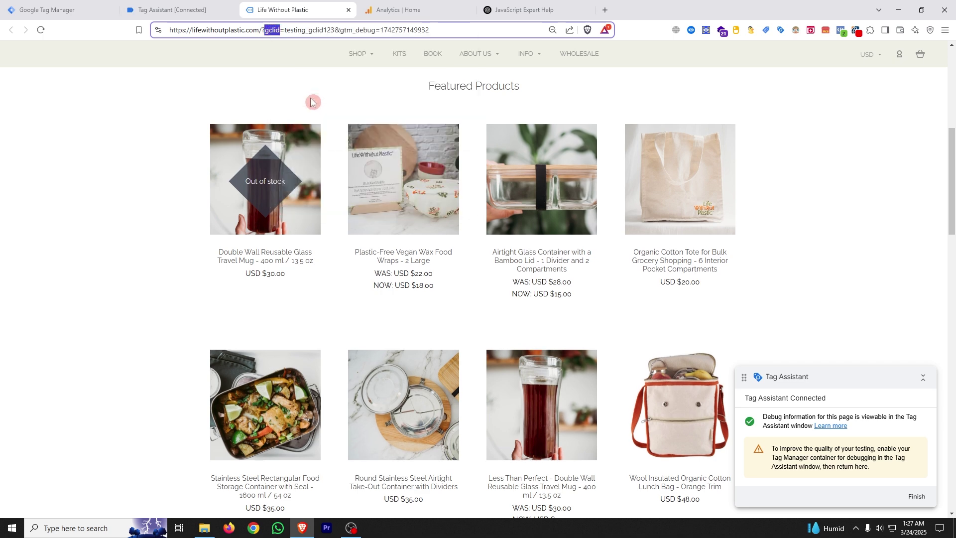
{"action": "left_click", "coordinate": [38, 2]}
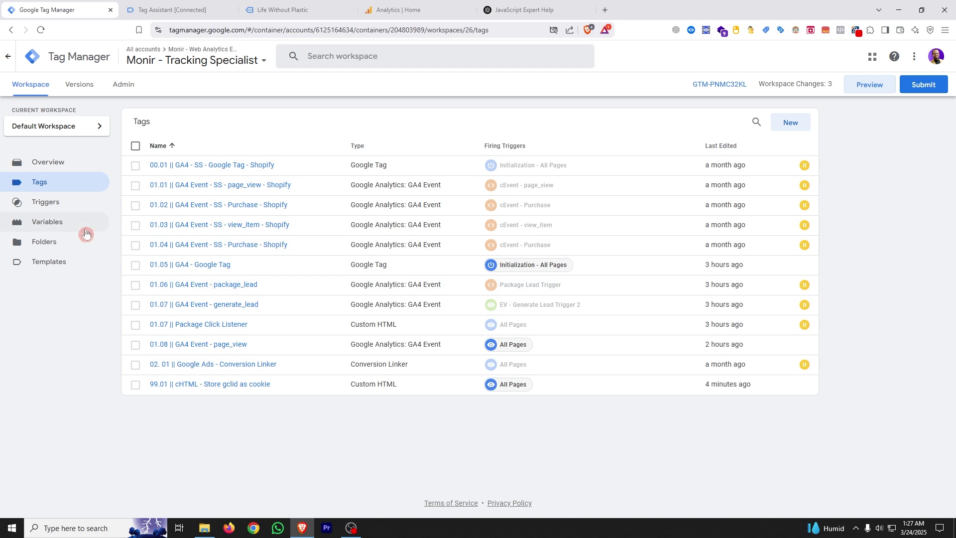
Start a new user-defined URL variable with the Query component type
{"action": "left_click", "coordinate": [61, 228]}
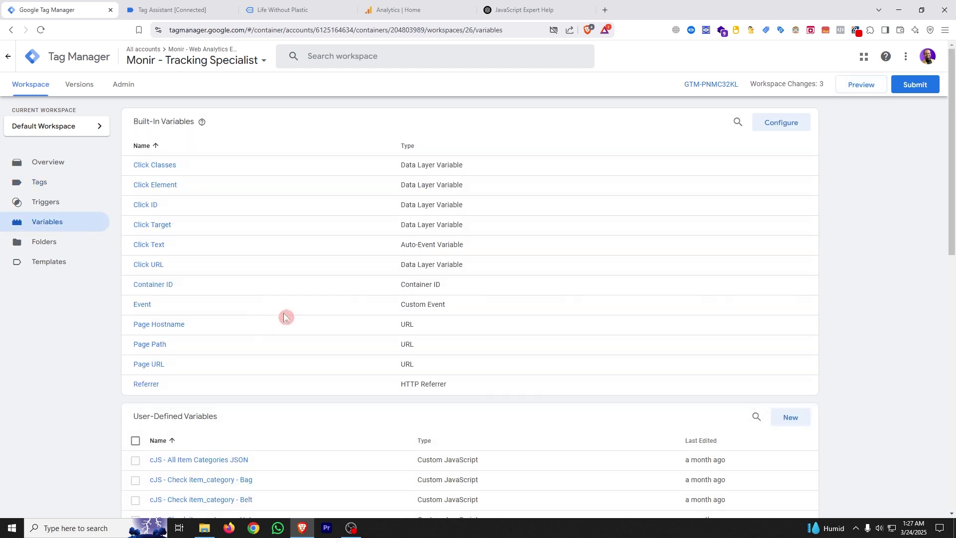
{"action": "scroll", "coordinate": [276, 312], "scroll_direction": "down", "scroll_amount": 3}
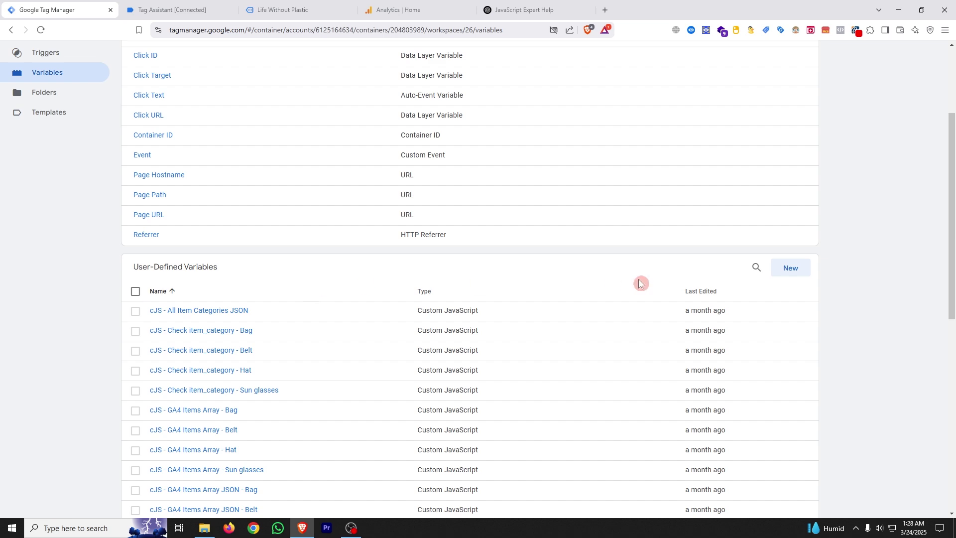
{"action": "left_click", "coordinate": [795, 271]}
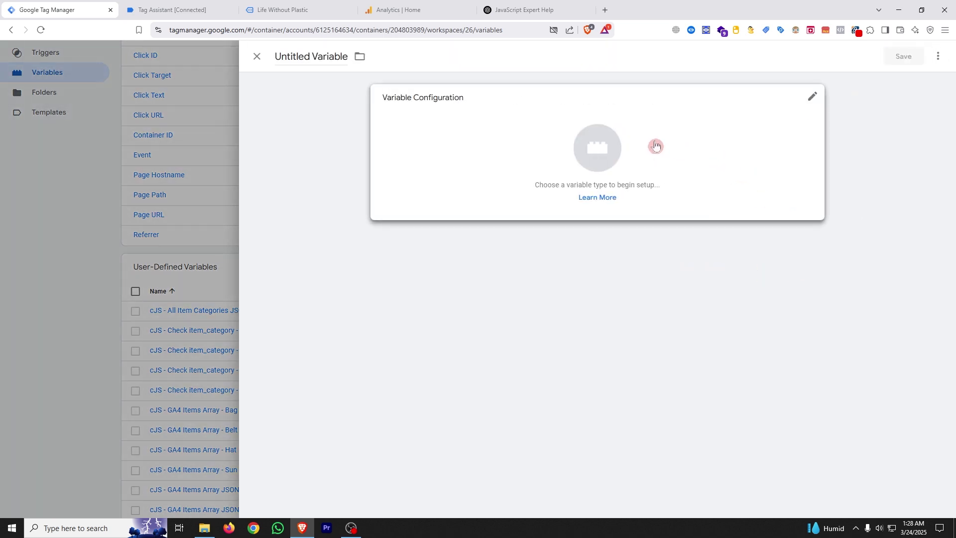
{"action": "left_click", "coordinate": [629, 145]}
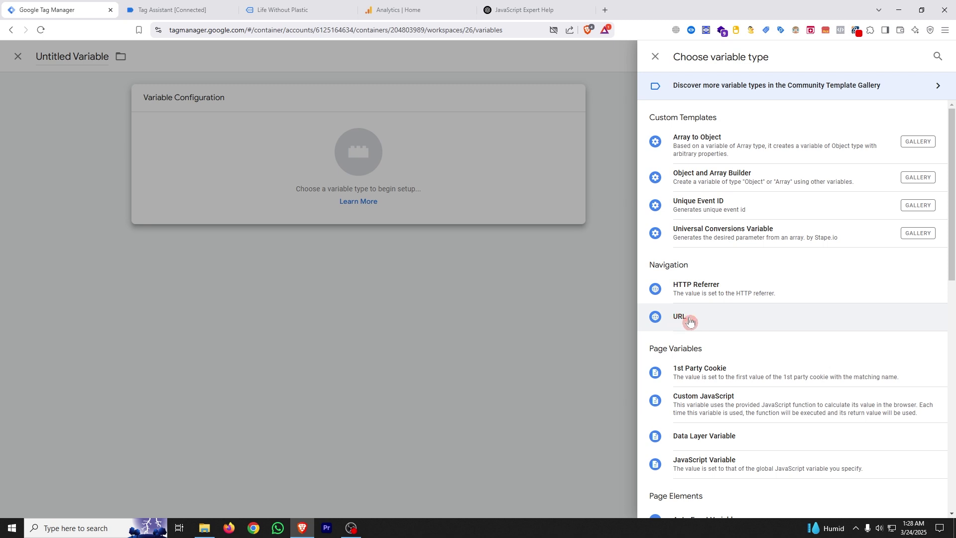
{"action": "left_click", "coordinate": [690, 322]}
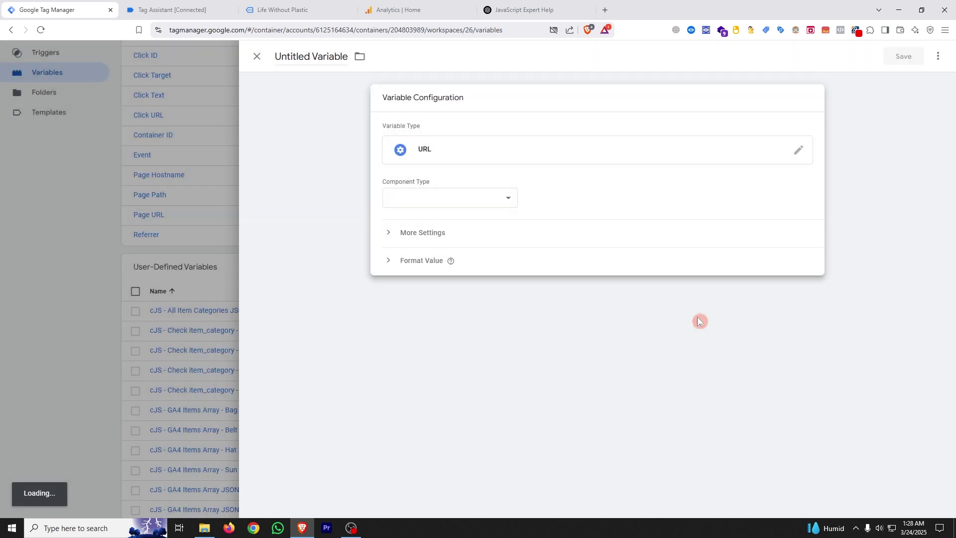
{"action": "left_click", "coordinate": [465, 199]}
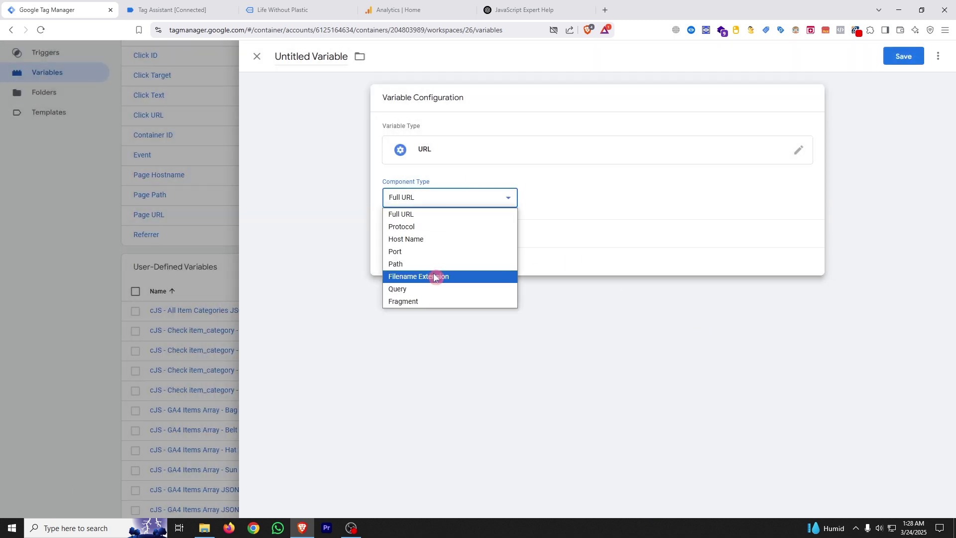
{"action": "left_click", "coordinate": [425, 289]}
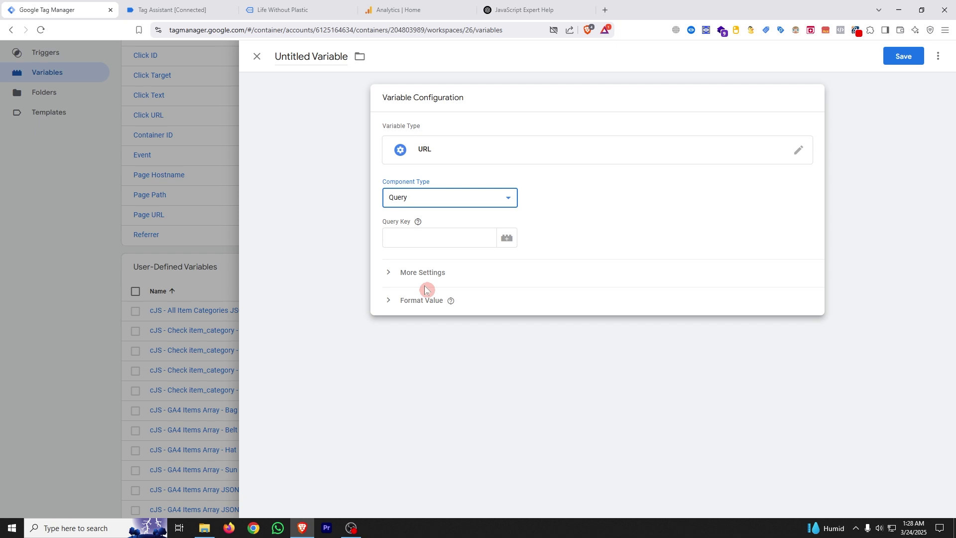
Paste gclid as the Query Key, checking it against the store page's address
{"action": "right_click", "coordinate": [420, 237]}
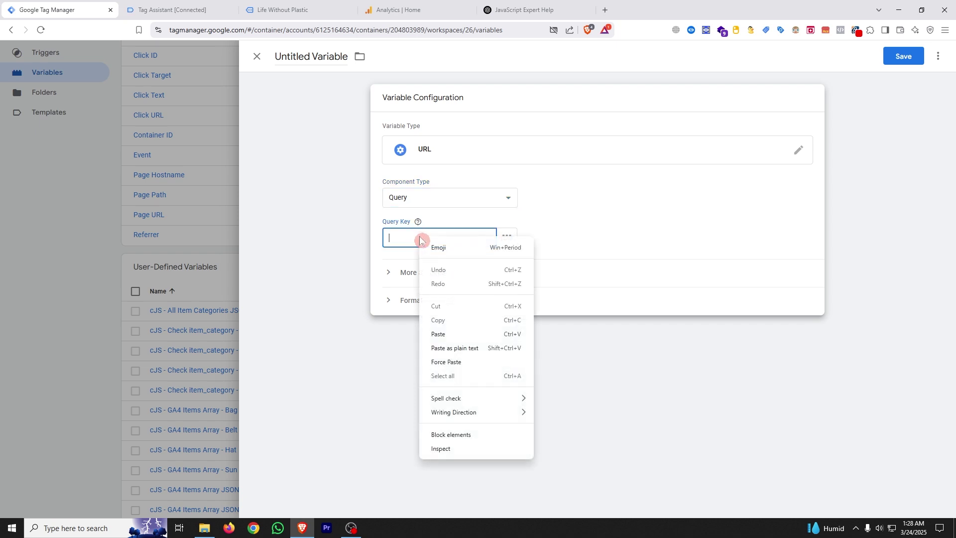
{"action": "left_click", "coordinate": [453, 339]}
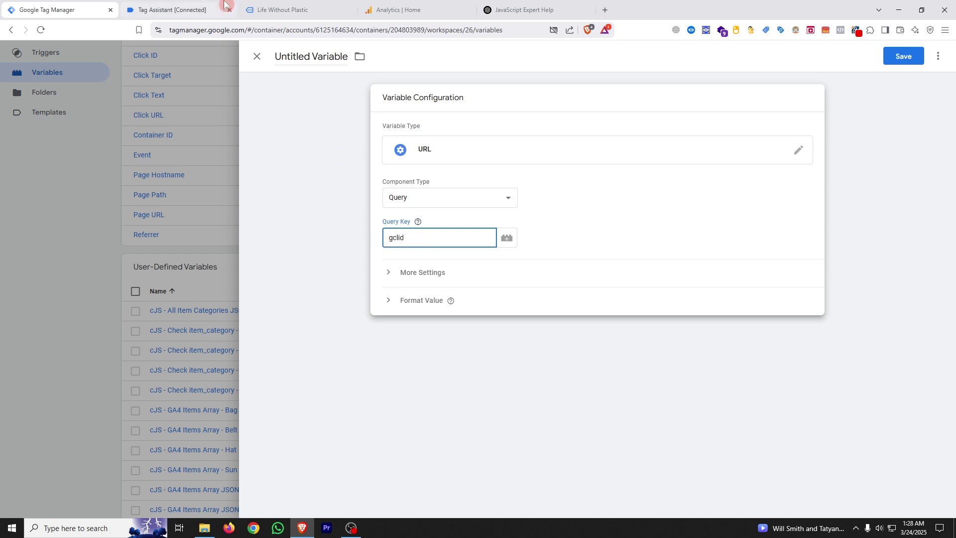
{"action": "left_click", "coordinate": [303, 9]}
{"action": "double_click", "coordinate": [273, 30]}
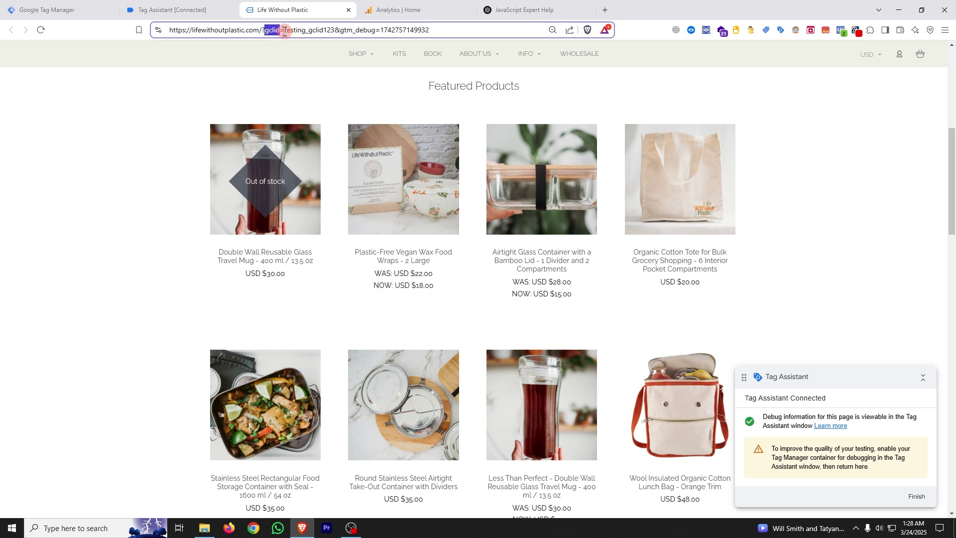
{"action": "left_click_drag", "start_coordinate": [285, 31], "coordinate": [326, 30]}
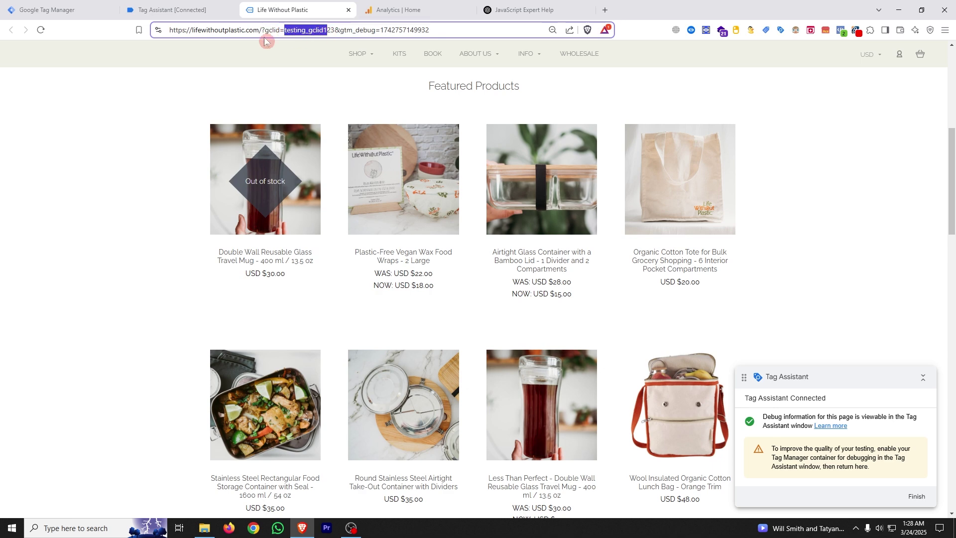
{"action": "left_click", "coordinate": [55, 7]}
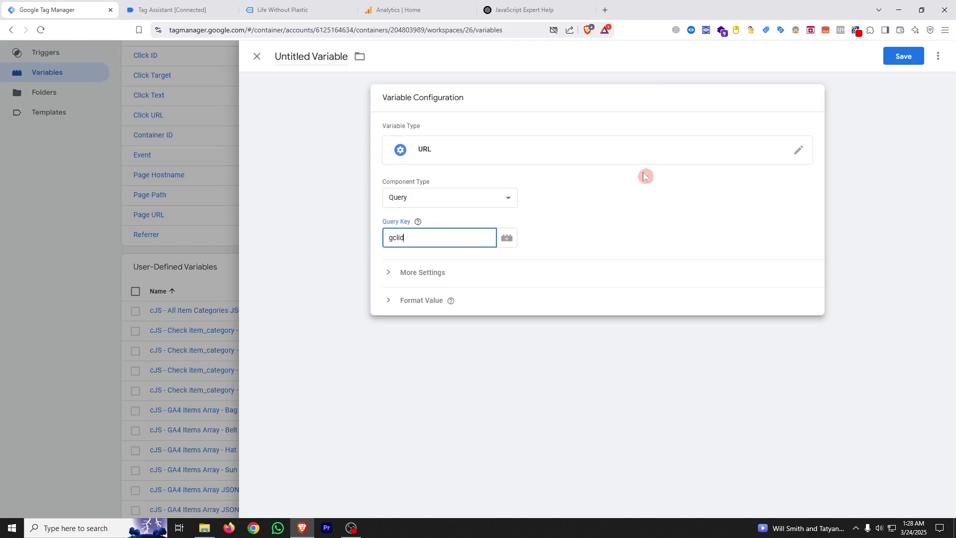
Save the variable under the name 'URL - gclid'
{"action": "left_click", "coordinate": [916, 56]}
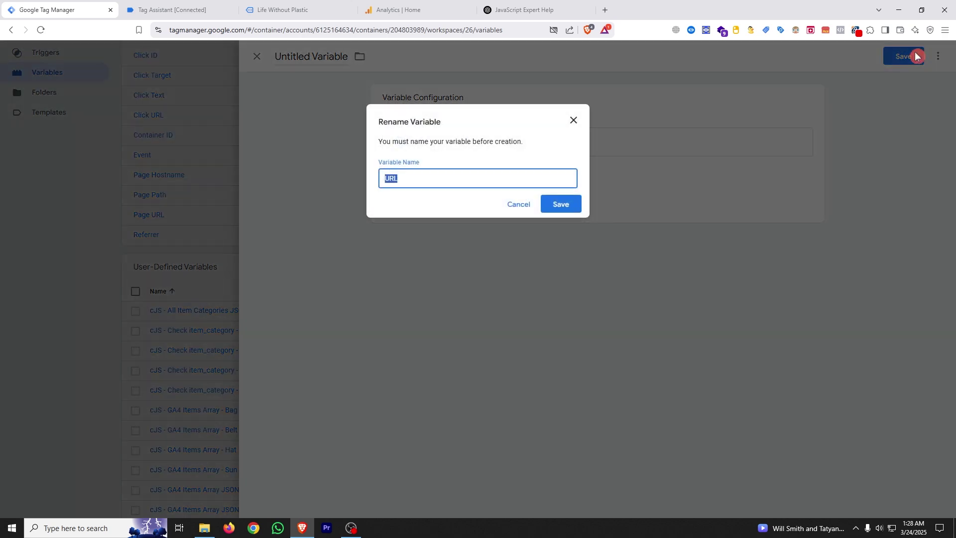
{"action": "type", "text": "URL"}
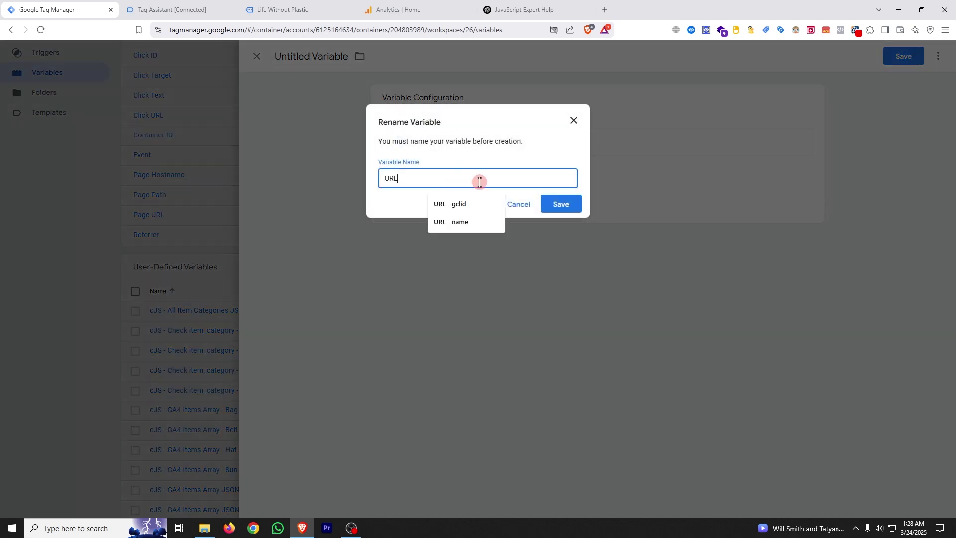
{"action": "left_click", "coordinate": [457, 209]}
{"action": "left_click", "coordinate": [571, 207]}
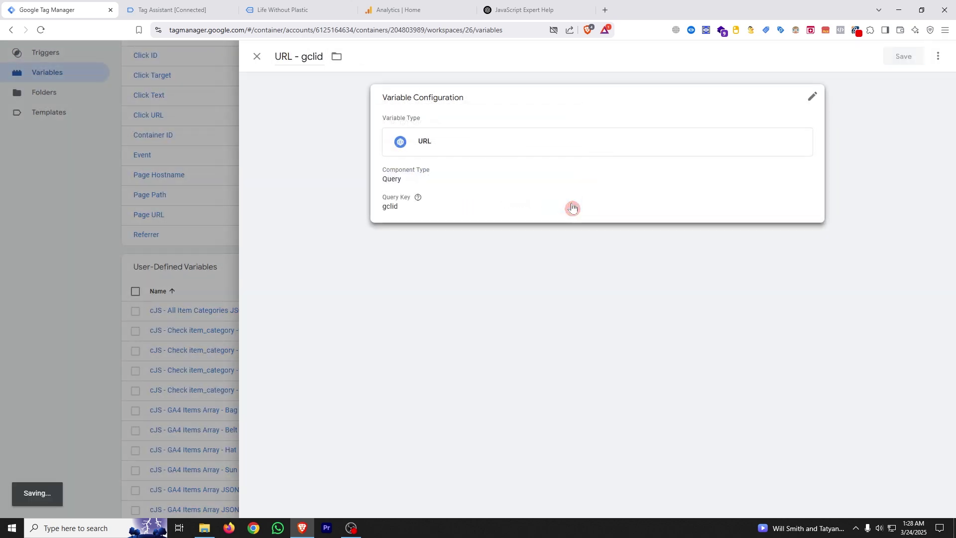
{"action": "scroll", "coordinate": [335, 352], "scroll_direction": "up", "scroll_amount": 3}
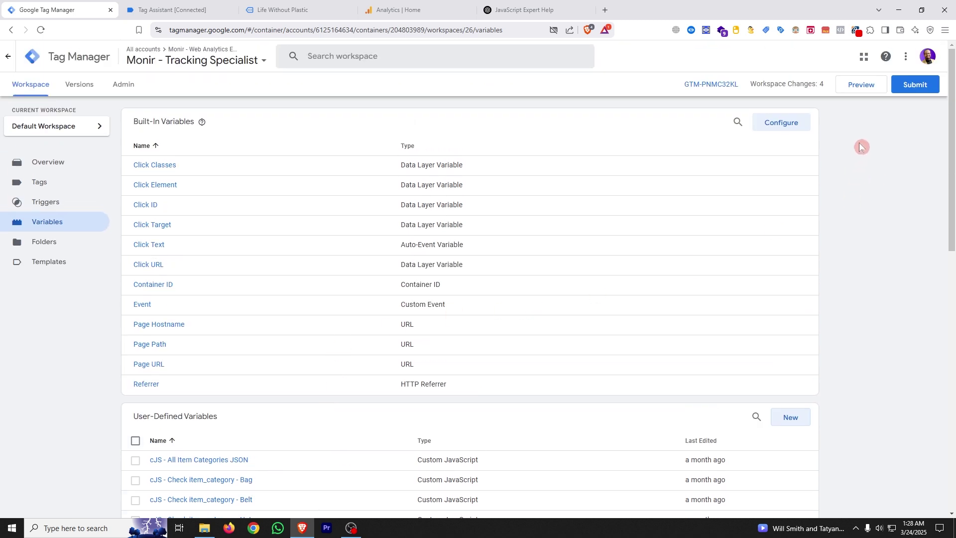
Launch a fresh preview session of the container and open Tag Assistant
{"action": "left_click", "coordinate": [859, 93]}
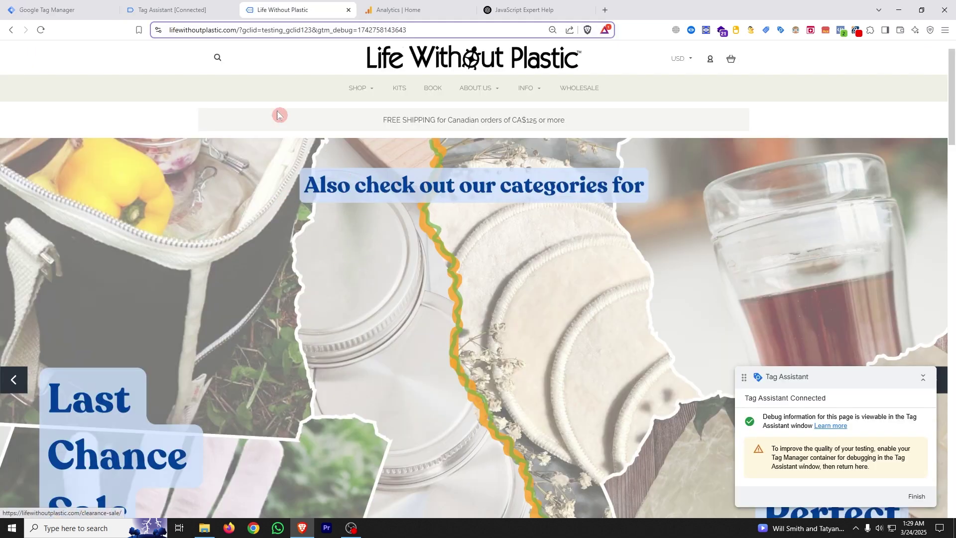
{"action": "left_click_drag", "start_coordinate": [171, 30], "coordinate": [297, 33]}
{"action": "left_click", "coordinate": [184, 9]}
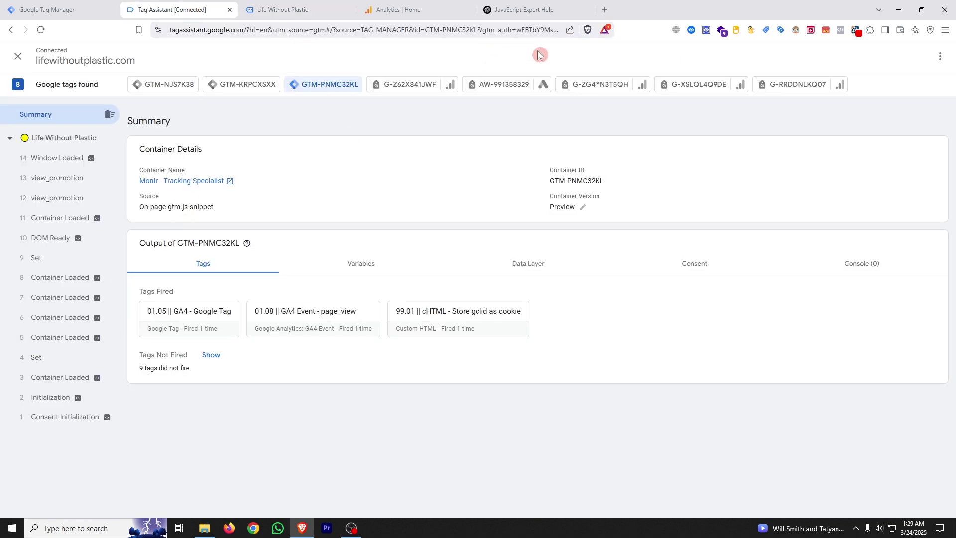
Check that URL - gclid shows testing_gclid123 in the fifth Container Loaded event's variables
{"action": "left_click", "coordinate": [64, 341]}
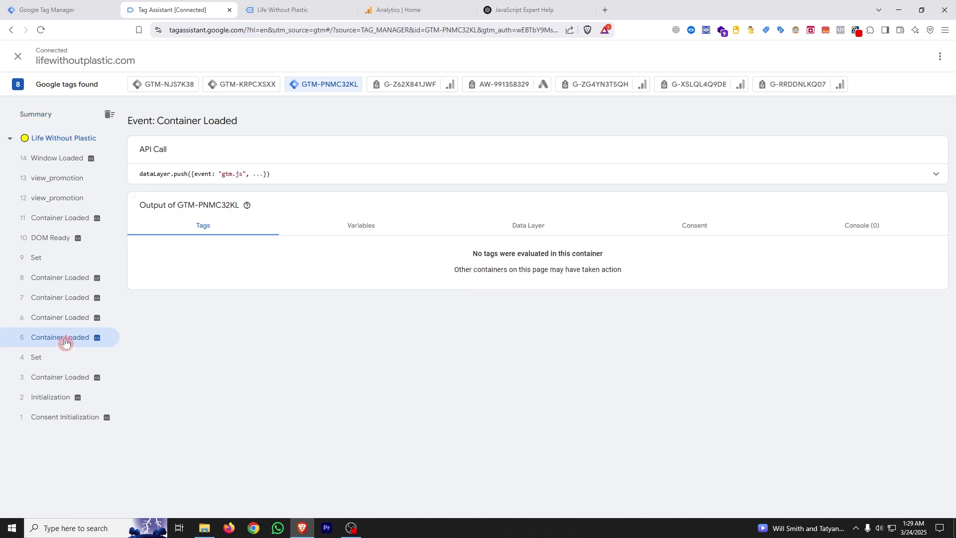
{"action": "left_click", "coordinate": [365, 230]}
{"action": "scroll", "coordinate": [425, 324], "scroll_direction": "down", "scroll_amount": 4}
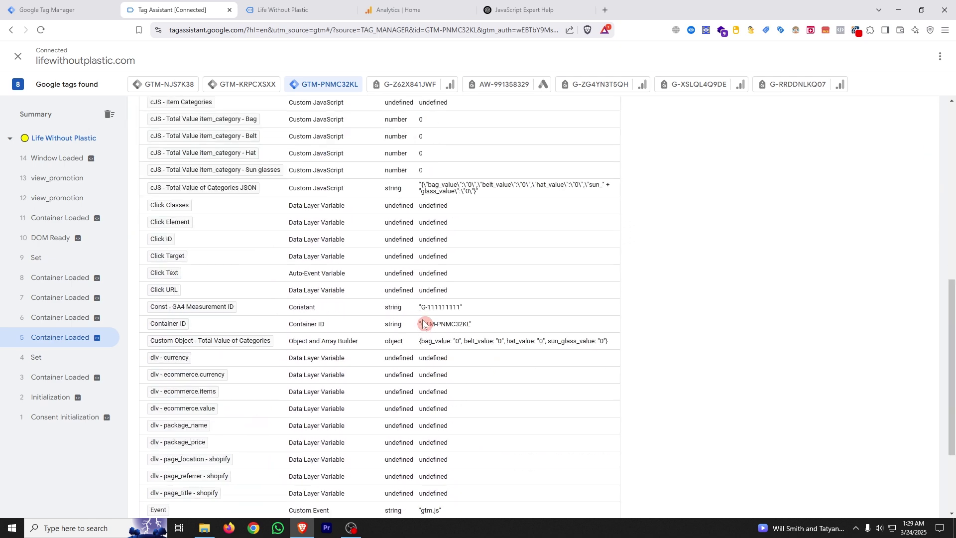
{"action": "scroll", "coordinate": [424, 323], "scroll_direction": "down", "scroll_amount": 3}
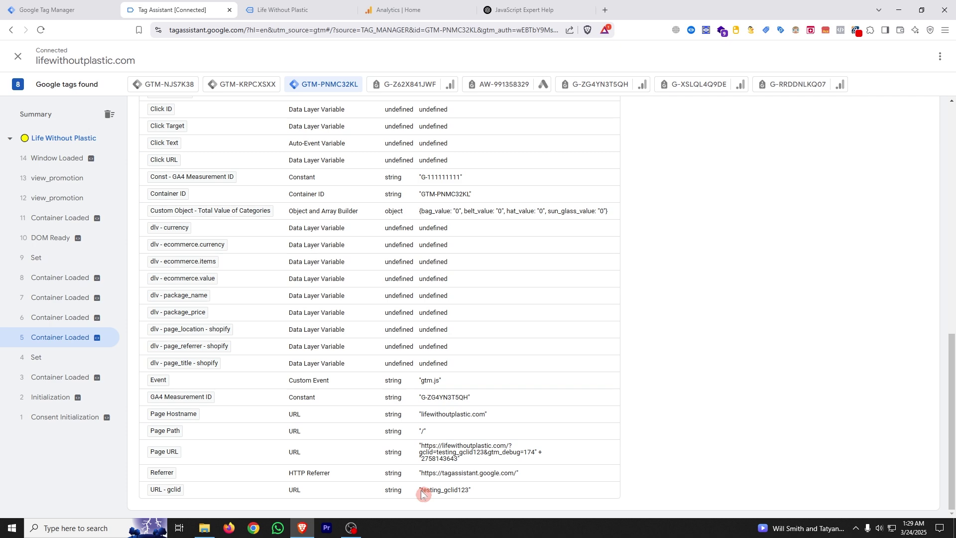
{"action": "left_click_drag", "start_coordinate": [424, 493], "coordinate": [467, 492]}
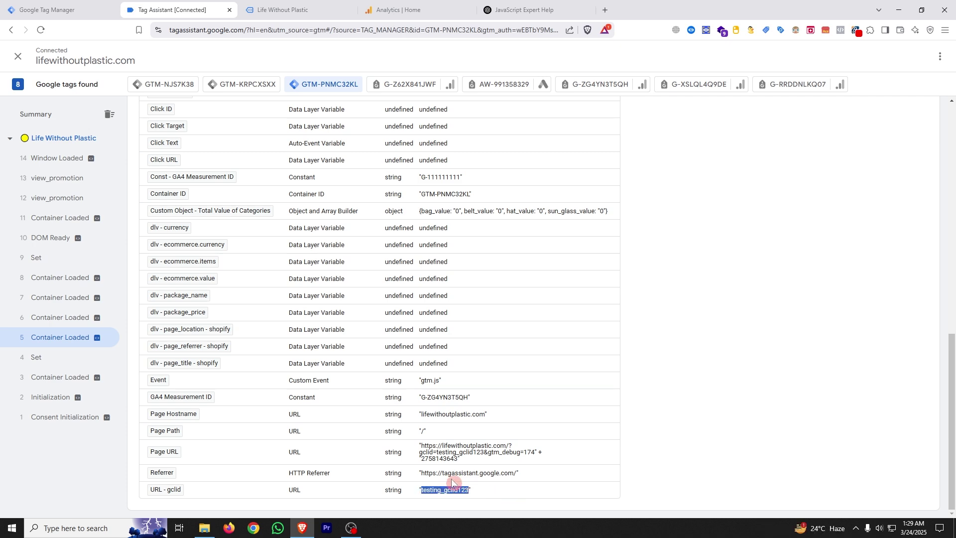
{"action": "scroll", "coordinate": [348, 299], "scroll_direction": "up", "scroll_amount": 6}
{"action": "left_click", "coordinate": [47, 10]}
{"action": "scroll", "coordinate": [243, 396], "scroll_direction": "down", "scroll_amount": 8}
Review URL - gclid's settings (Query component, key gclid), then go to the store page
{"action": "scroll", "coordinate": [243, 396], "scroll_direction": "down", "scroll_amount": 4}
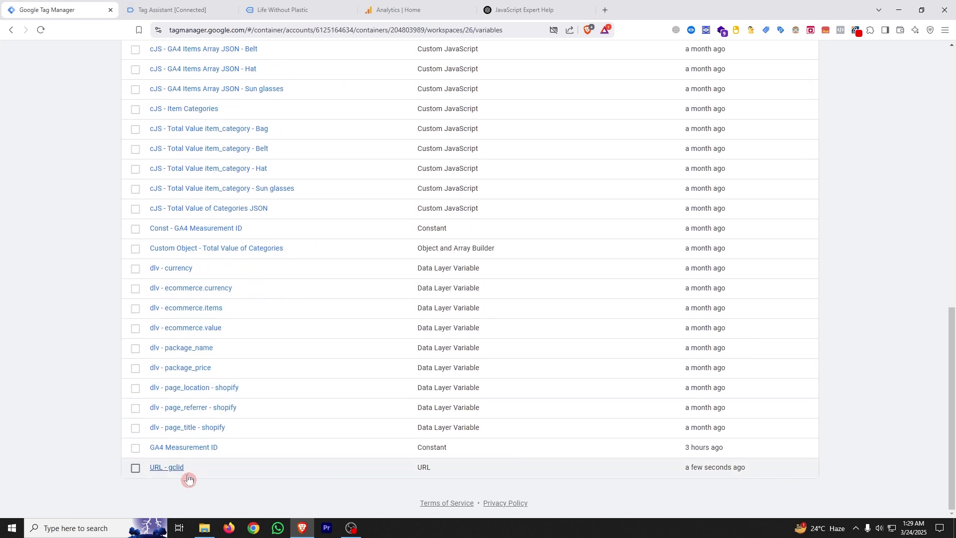
{"action": "left_click", "coordinate": [158, 467]}
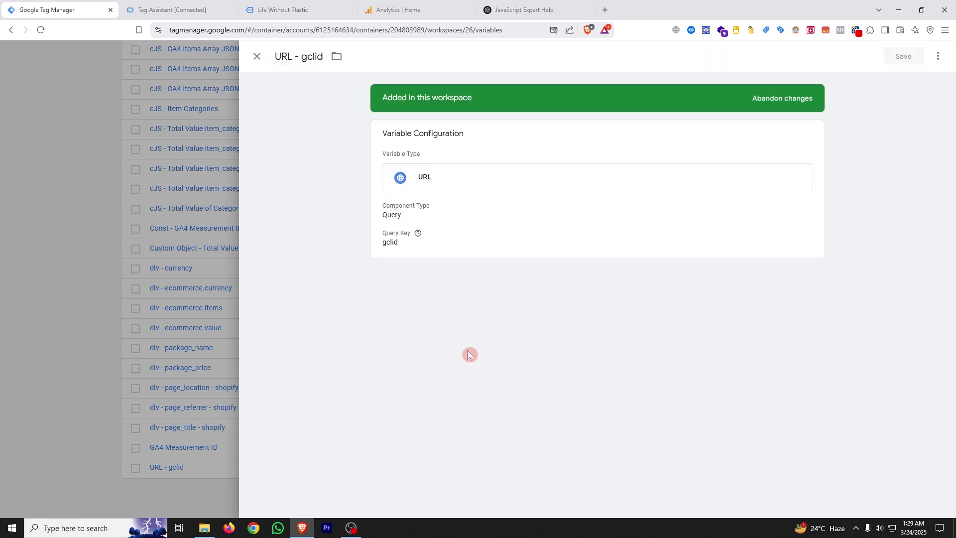
{"action": "left_click", "coordinate": [291, 9]}
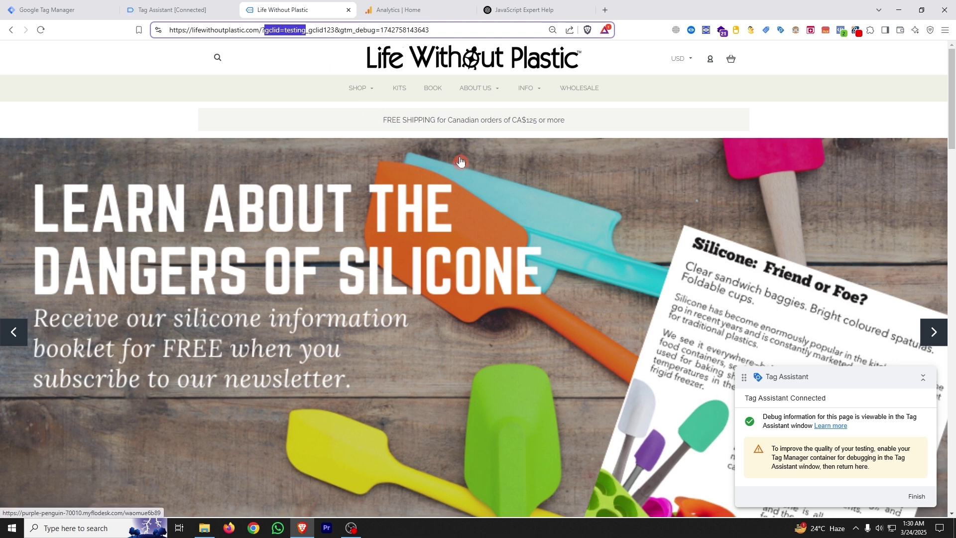
Go from the store home page to Plastic-free Kits via the SHOP menu
{"action": "left_click", "coordinate": [264, 31]}
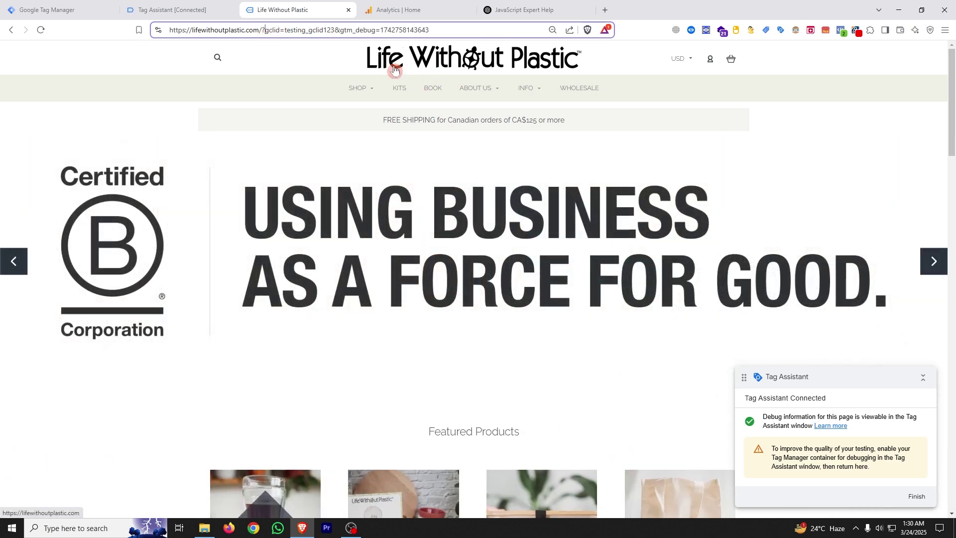
{"action": "left_click", "coordinate": [360, 91]}
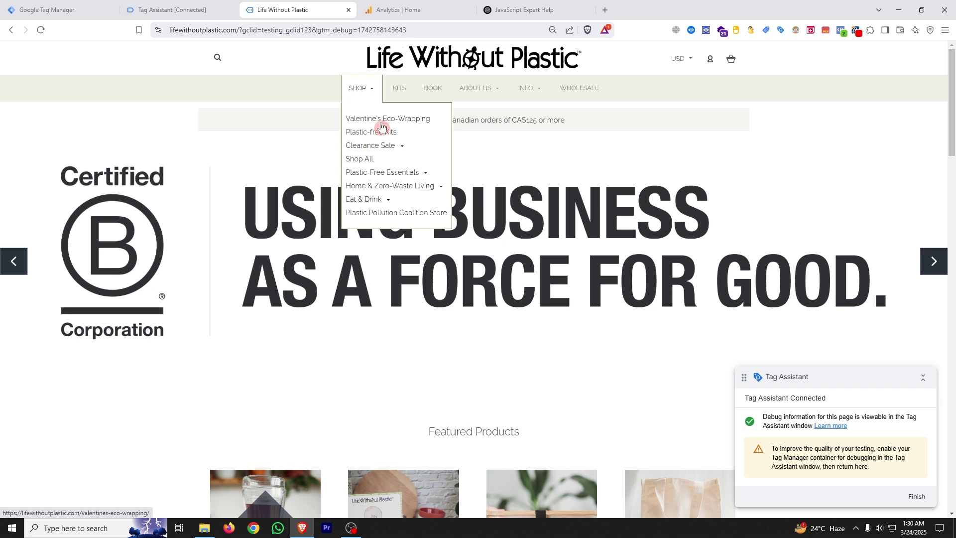
{"action": "left_click", "coordinate": [381, 132]}
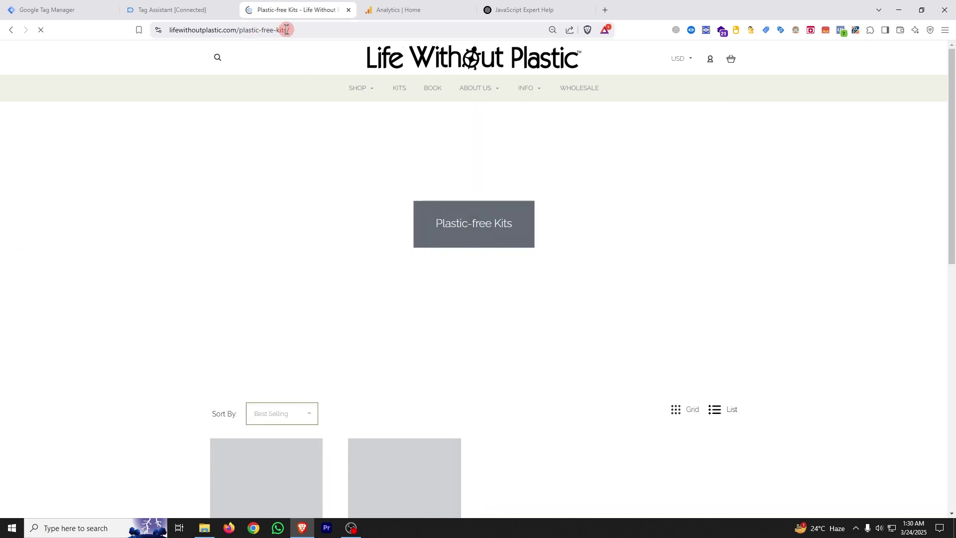
{"action": "left_click", "coordinate": [184, 2]}
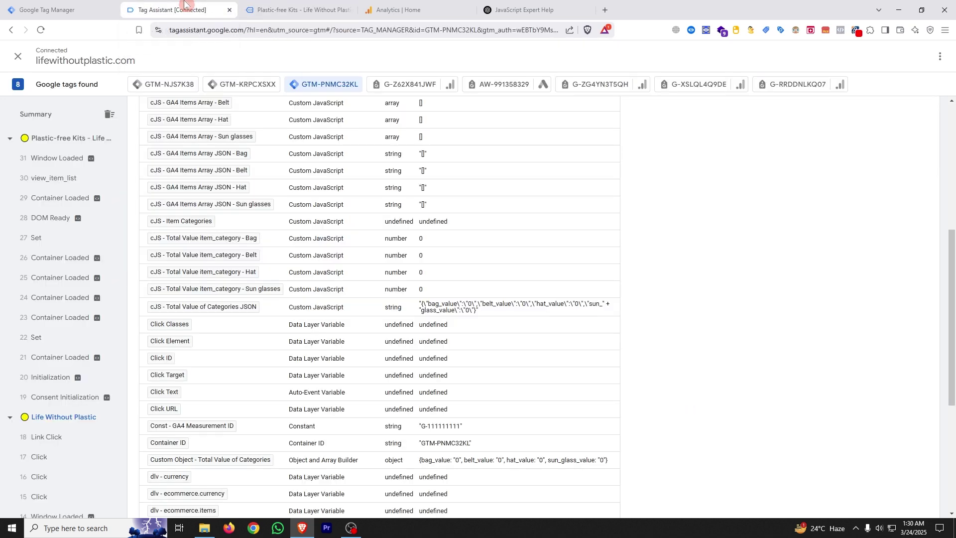
Confirm URL - gclid is undefined for event 23 Container Loaded on the Plastic-free Kits page
{"action": "left_click", "coordinate": [70, 322]}
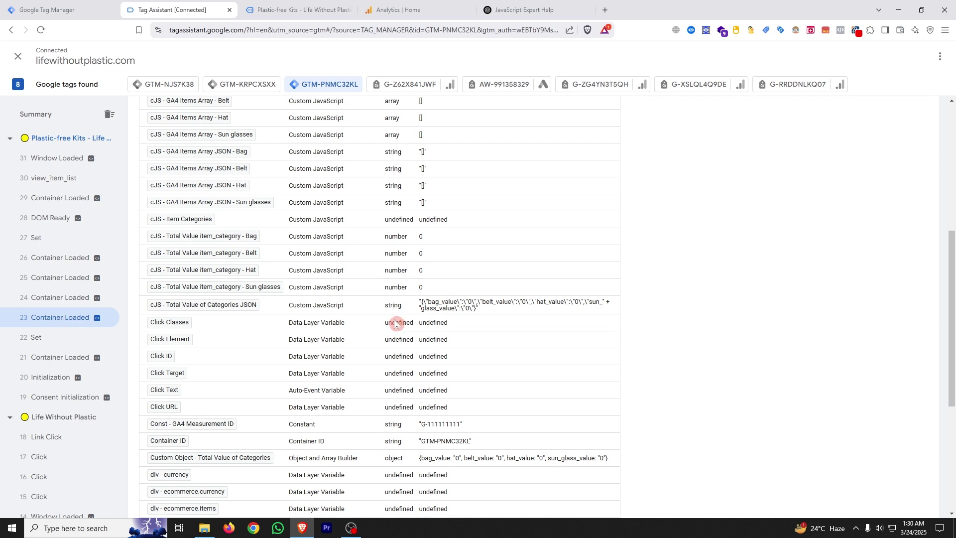
{"action": "scroll", "coordinate": [396, 323], "scroll_direction": "down", "scroll_amount": 5}
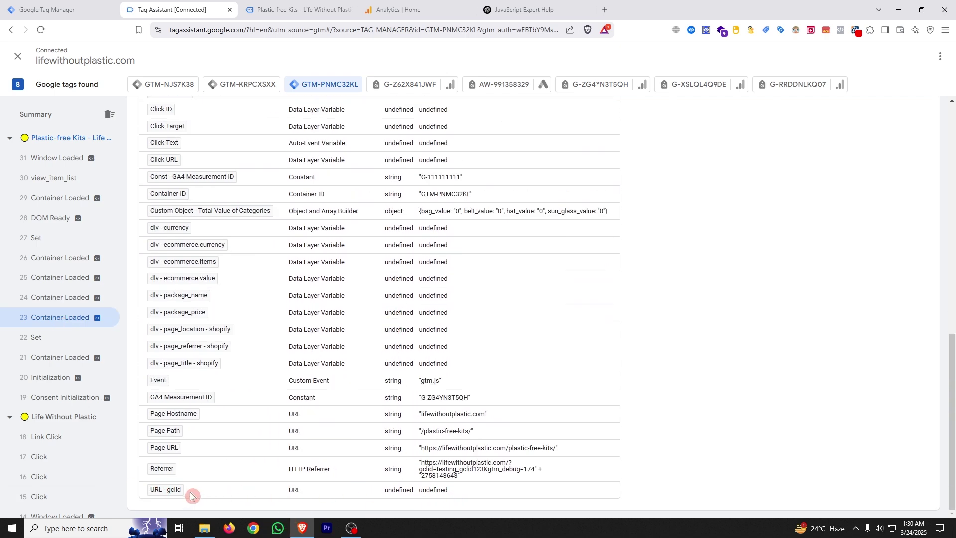
{"action": "left_click", "coordinate": [298, 10]}
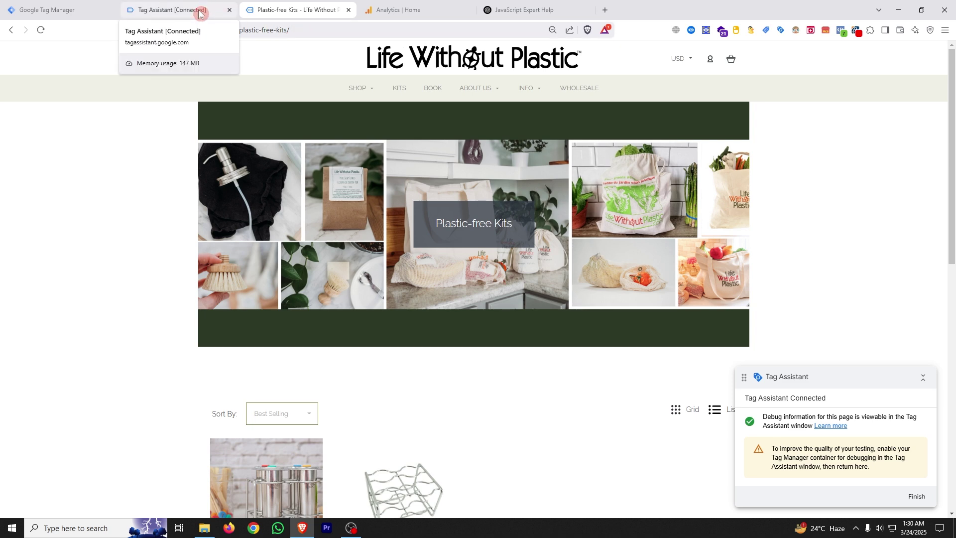
{"action": "left_click", "coordinate": [168, 4]}
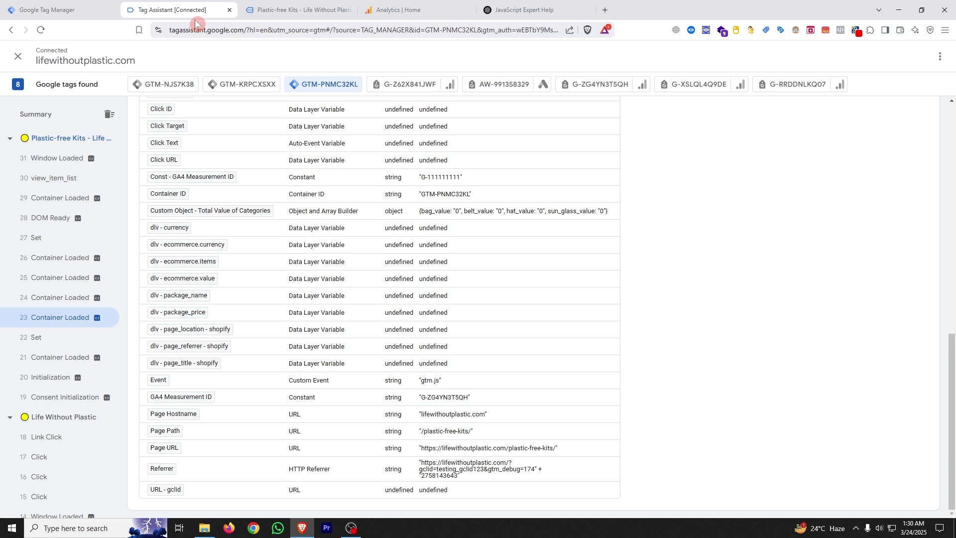
{"action": "left_click", "coordinate": [329, 9]}
{"action": "left_click", "coordinate": [307, 31]}
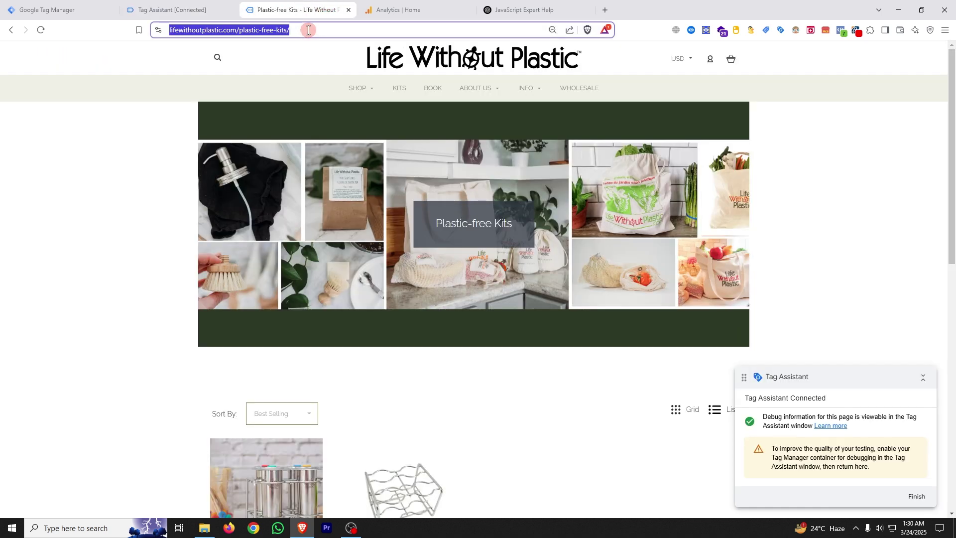
{"action": "left_click", "coordinate": [308, 30]}
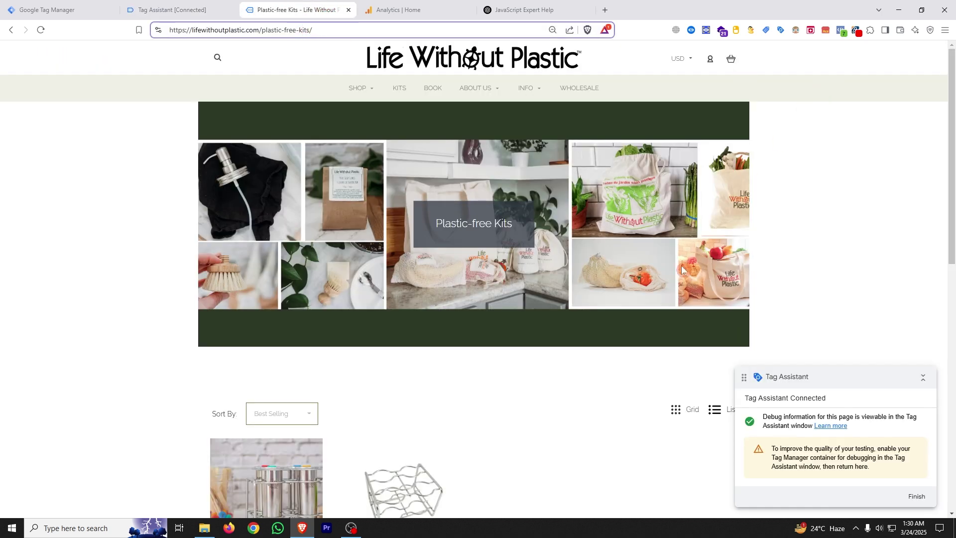
Close the URL - gclid variable panel in Tag Manager
{"action": "left_click", "coordinate": [53, 4]}
{"action": "left_click", "coordinate": [115, 254]}
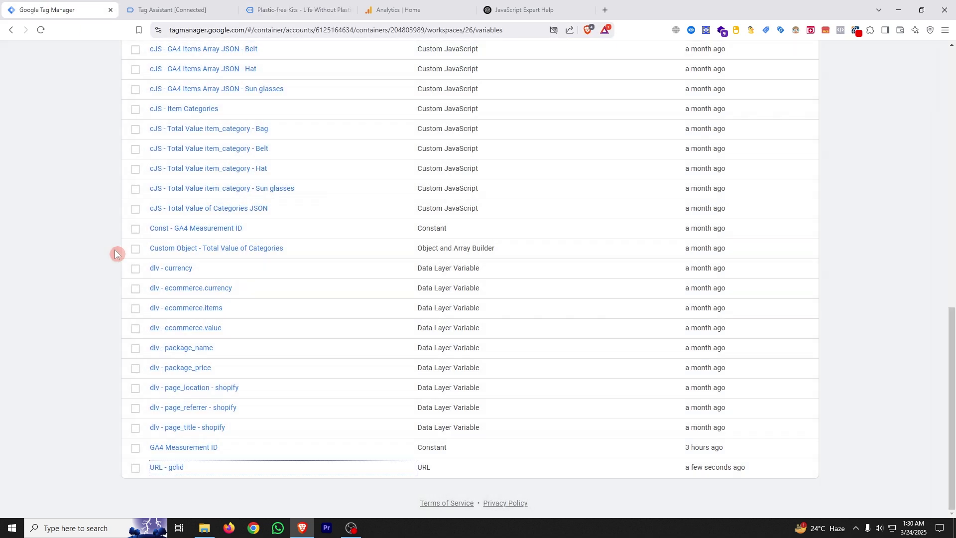
{"action": "scroll", "coordinate": [115, 254], "scroll_direction": "up", "scroll_amount": 15}
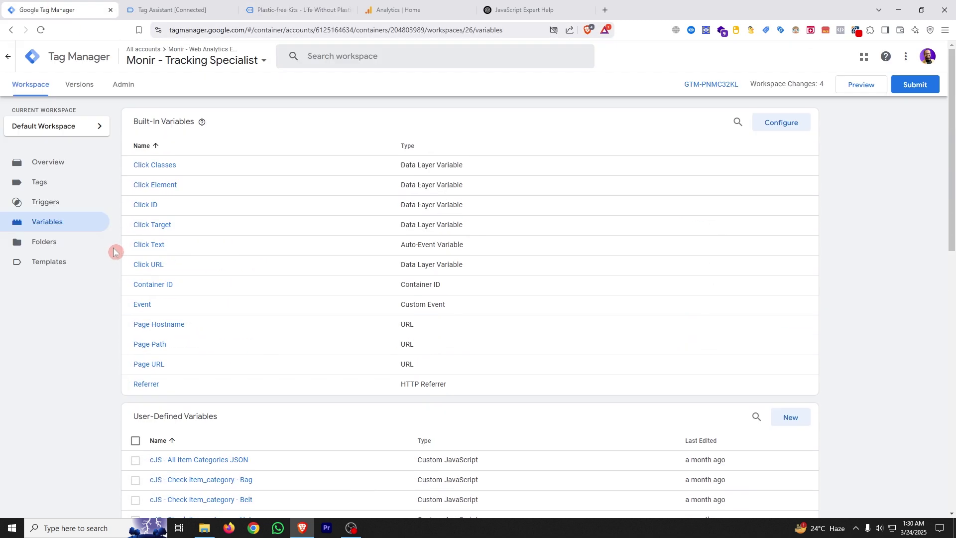
Review the 99.01 || cHTML - Store gclid as cookie tag's HTML in the expanded editor
{"action": "left_click", "coordinate": [66, 184]}
{"action": "left_click", "coordinate": [298, 11]}
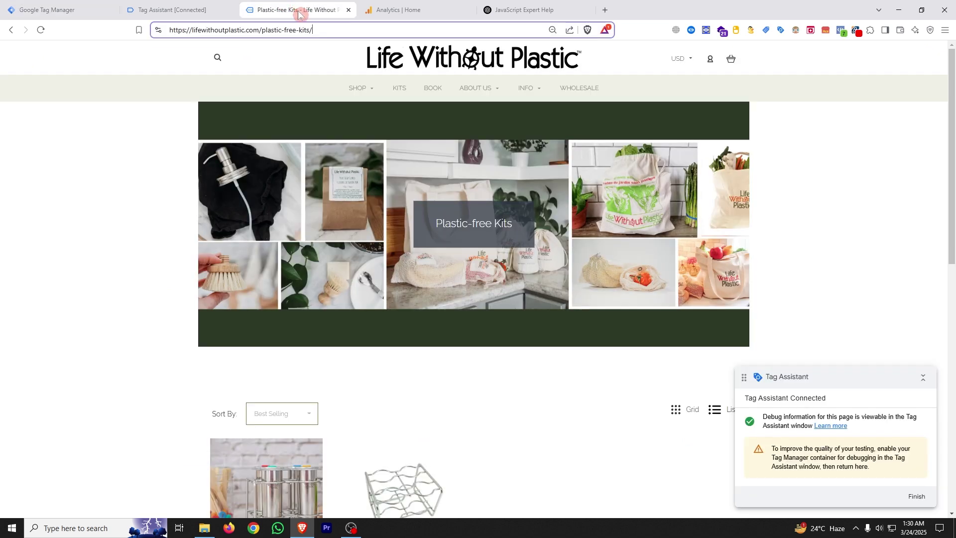
{"action": "left_click", "coordinate": [326, 33]}
{"action": "left_click", "coordinate": [40, 8]}
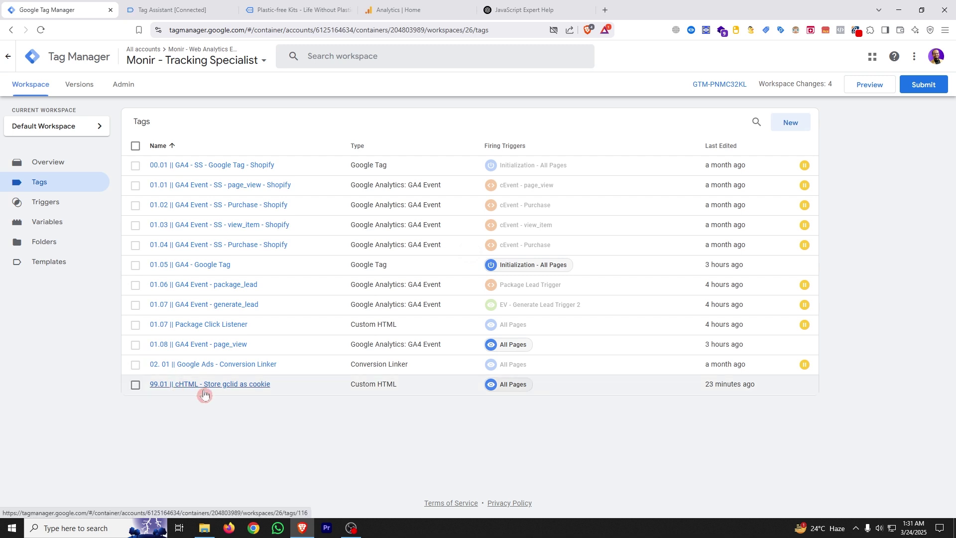
{"action": "left_click", "coordinate": [204, 394]}
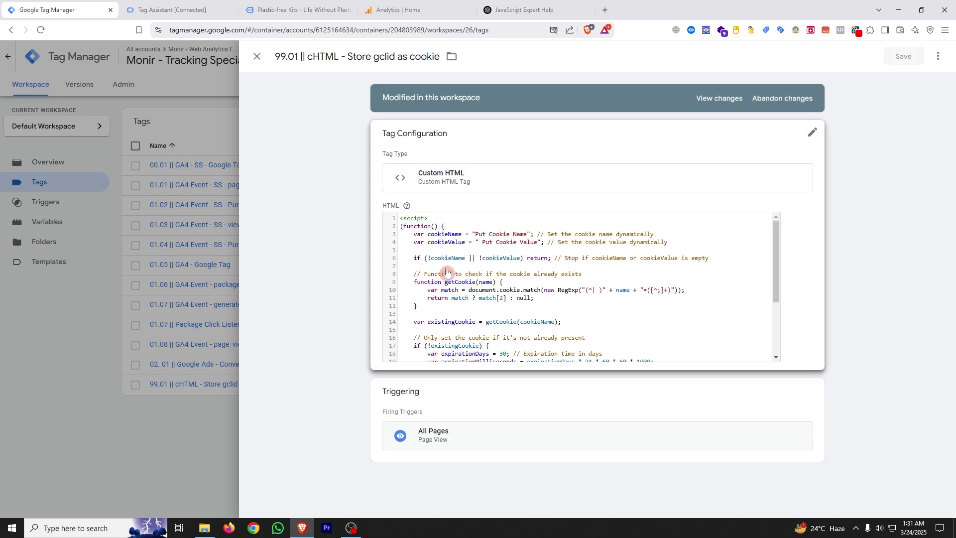
{"action": "left_click", "coordinate": [775, 369]}
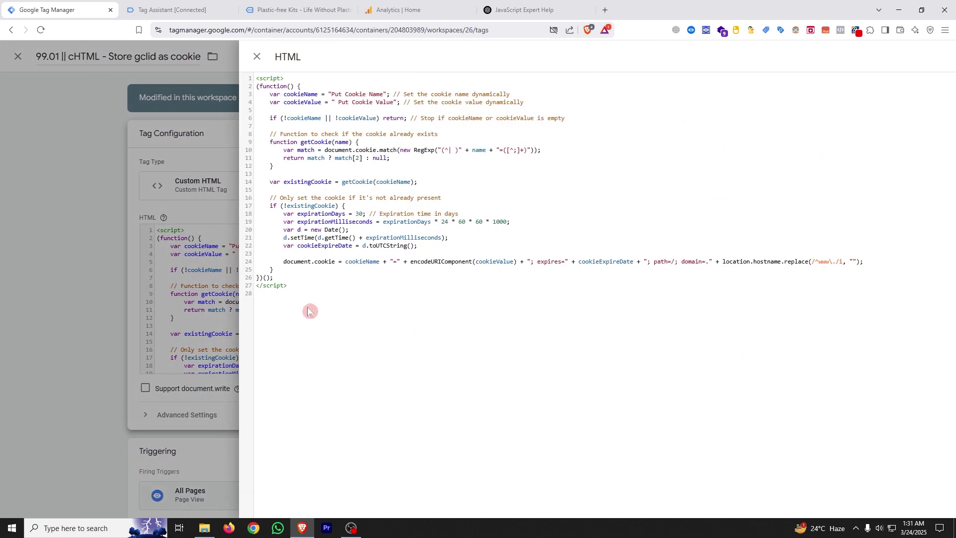
{"action": "left_click_drag", "start_coordinate": [310, 310], "coordinate": [217, 156]}
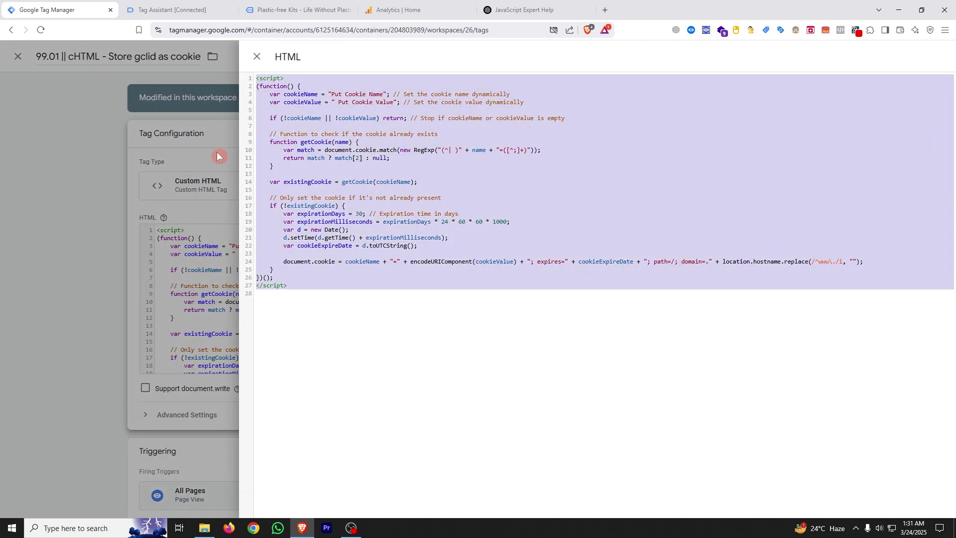
{"action": "left_click", "coordinate": [217, 207]}
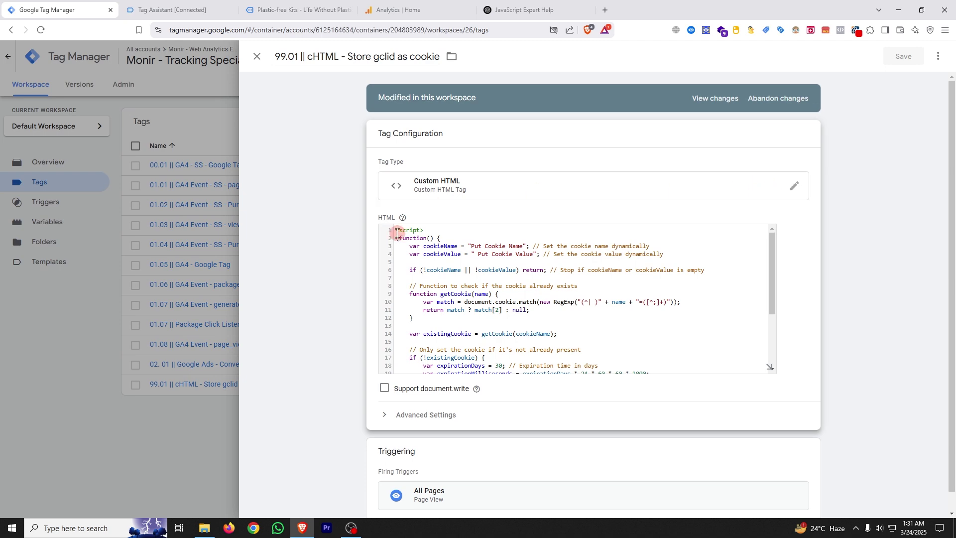
{"action": "left_click", "coordinate": [73, 277]}
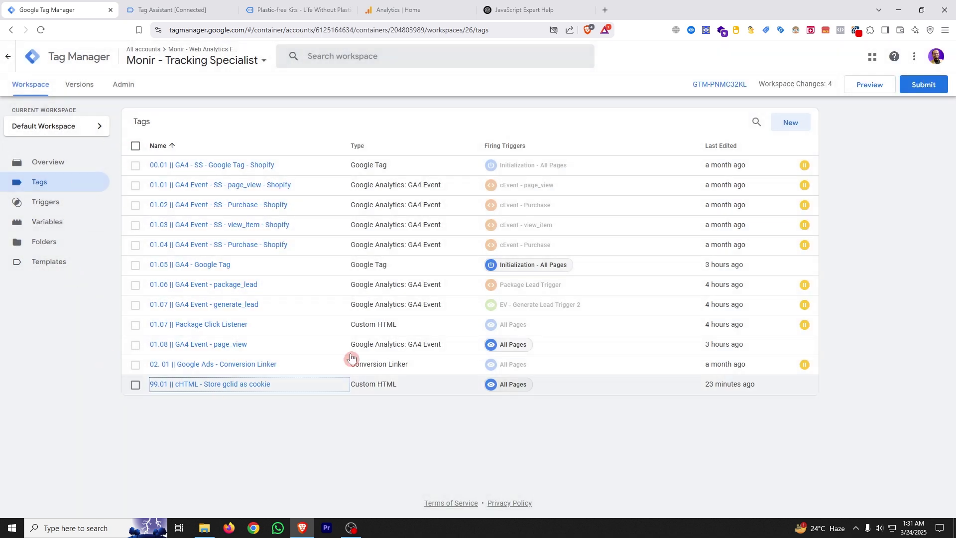
Discard a new Untitled Tag and reopen the 99.01 || cHTML - Store gclid as cookie tag
{"action": "left_click", "coordinate": [785, 127]}
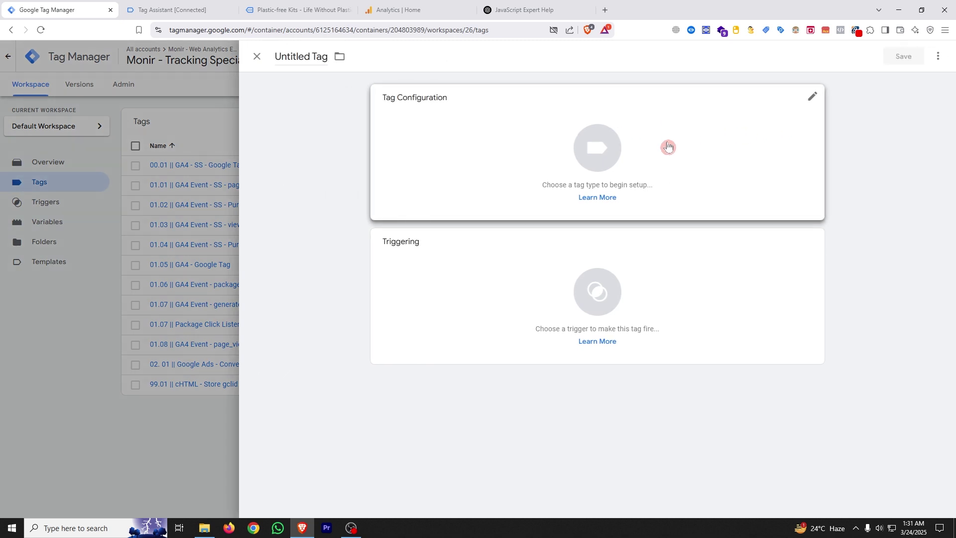
{"action": "left_click", "coordinate": [631, 152]}
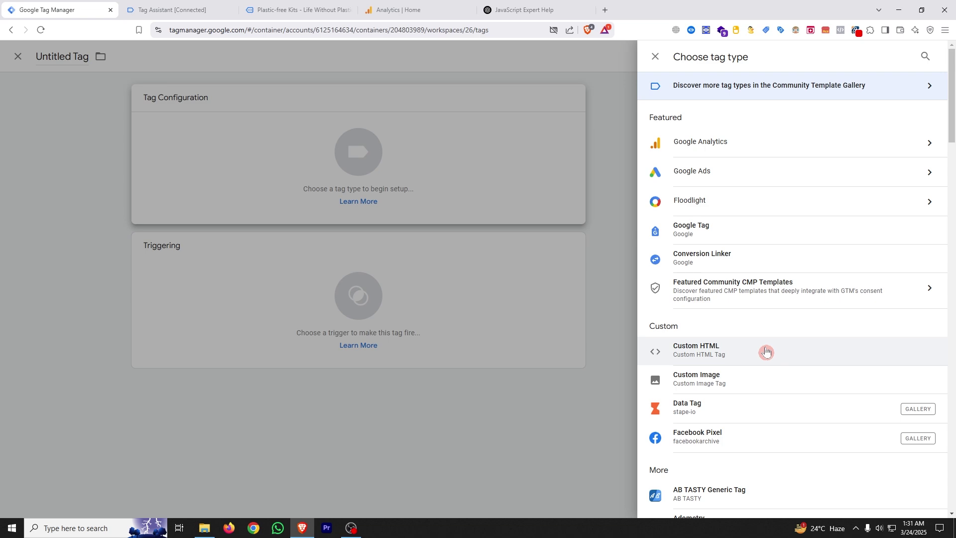
{"action": "left_click", "coordinate": [277, 343]}
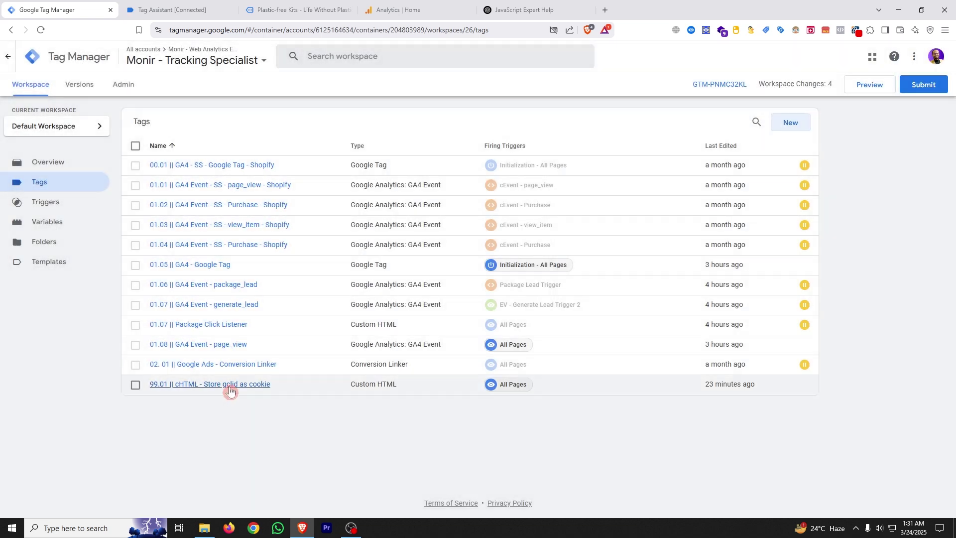
{"action": "left_click", "coordinate": [229, 385]}
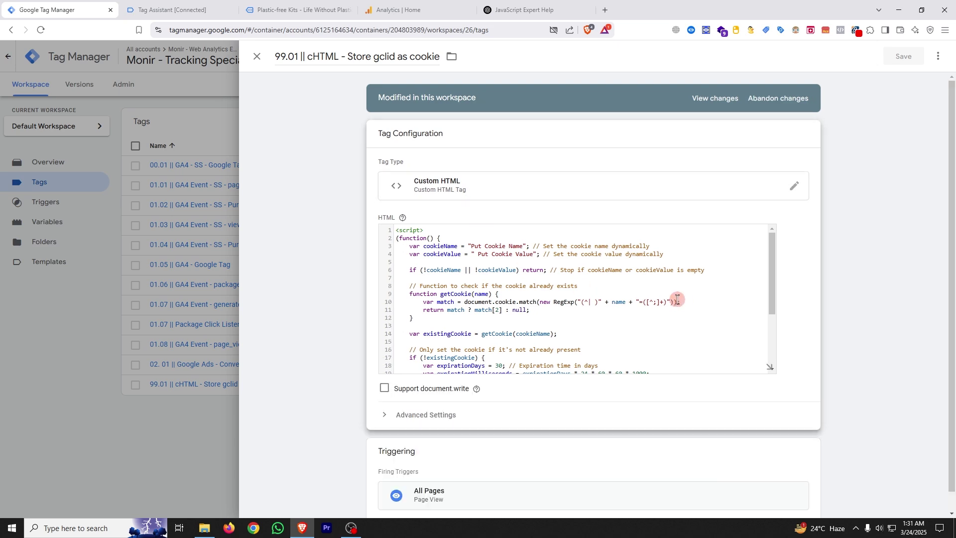
Expand the Store gclid as cookie tag's script into the full-width HTML editor
{"action": "left_click", "coordinate": [769, 368]}
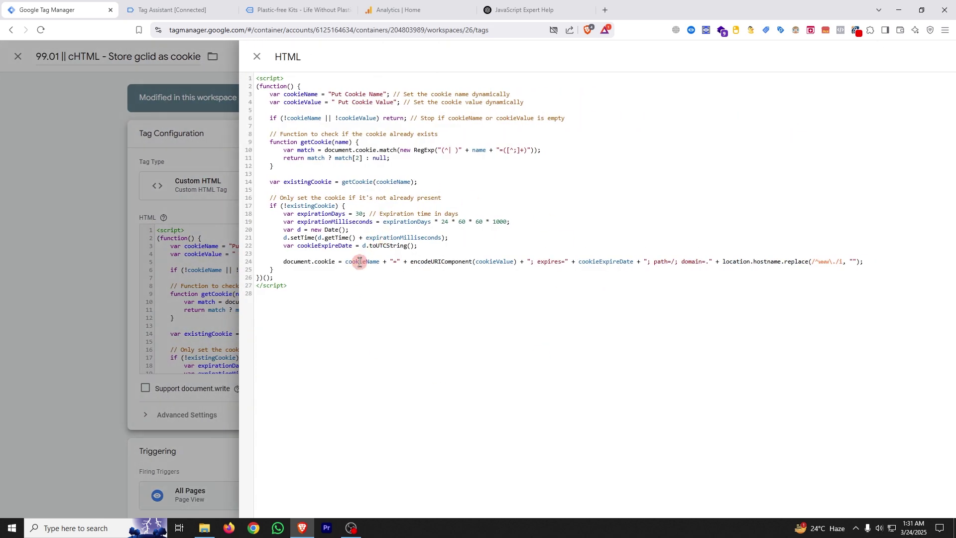
{"action": "left_click", "coordinate": [198, 310]}
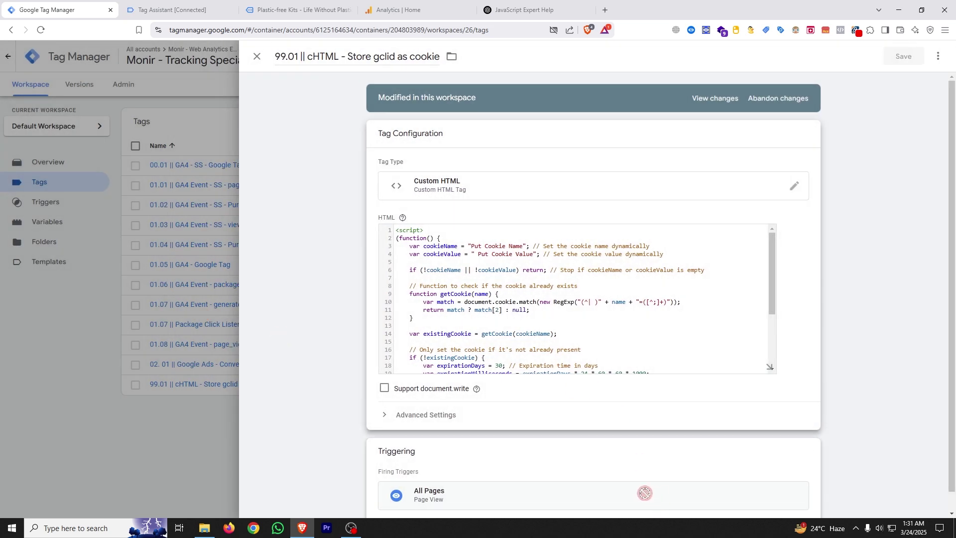
{"action": "scroll", "coordinate": [752, 482], "scroll_direction": "down", "scroll_amount": 1}
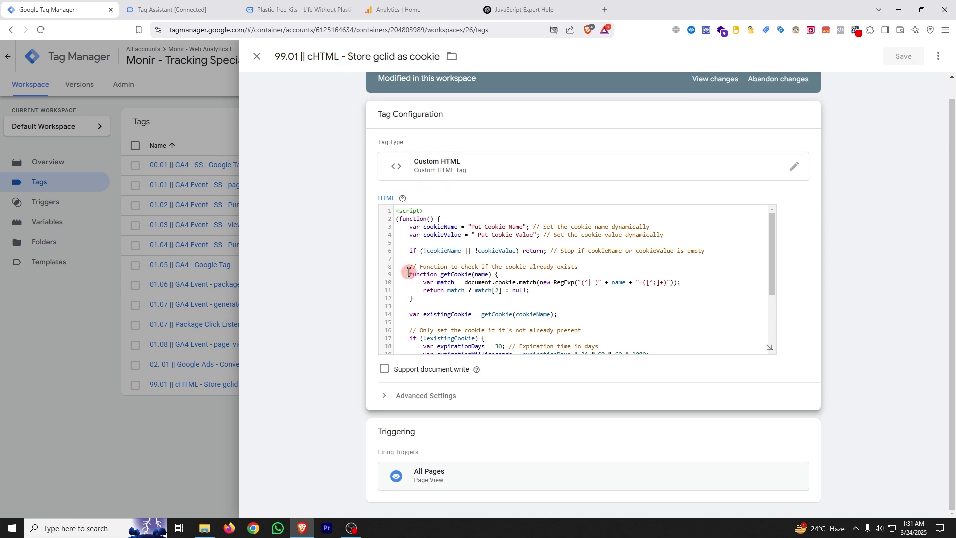
{"action": "left_click", "coordinate": [298, 10]}
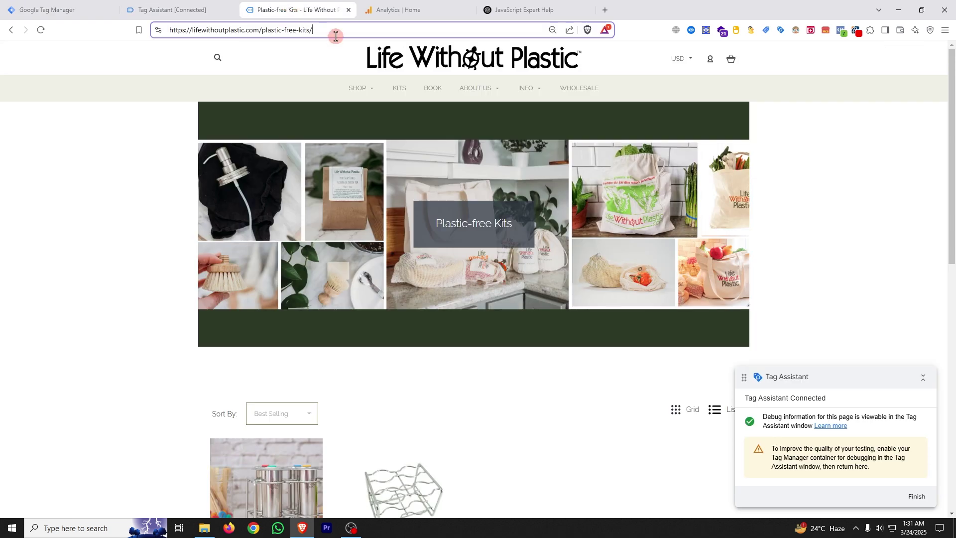
{"action": "left_click", "coordinate": [70, 9]}
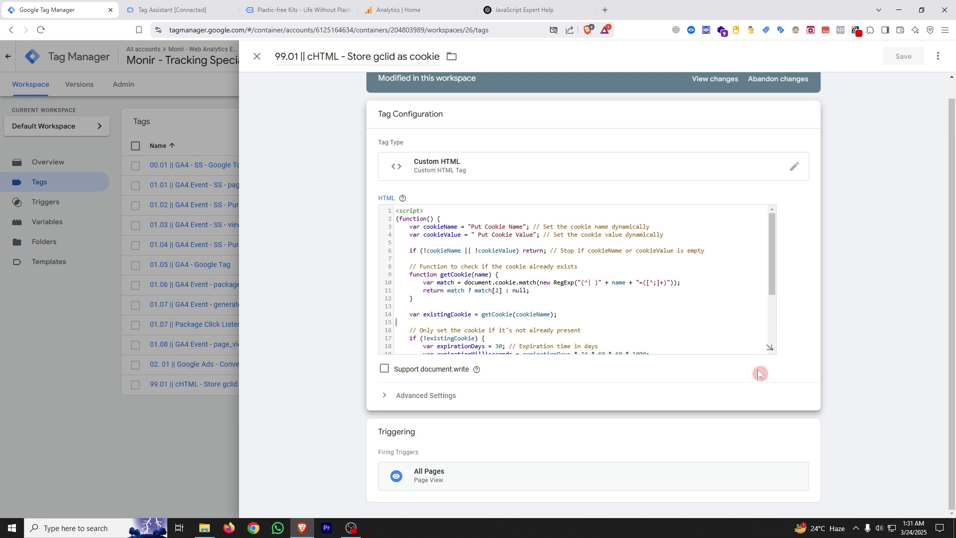
{"action": "left_click", "coordinate": [768, 347]}
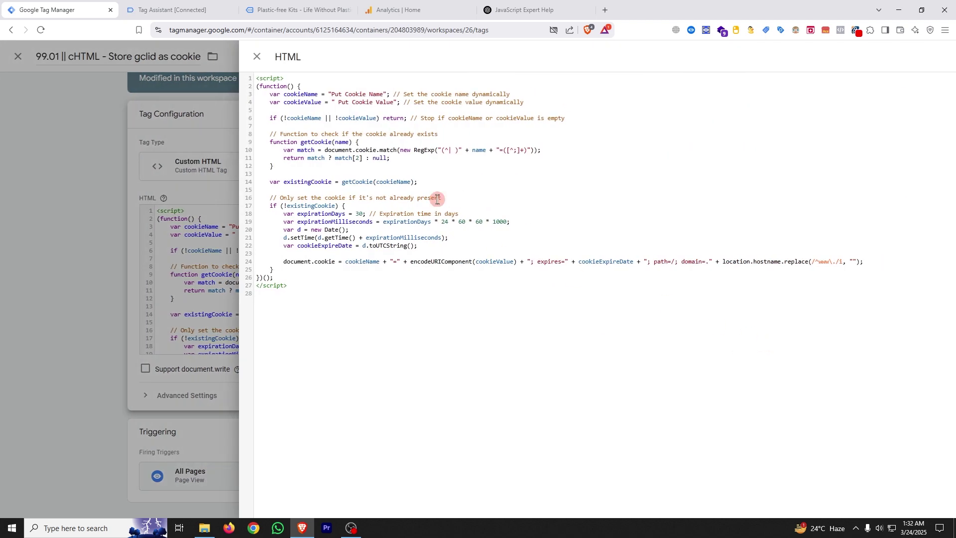
{"action": "left_click", "coordinate": [291, 8]}
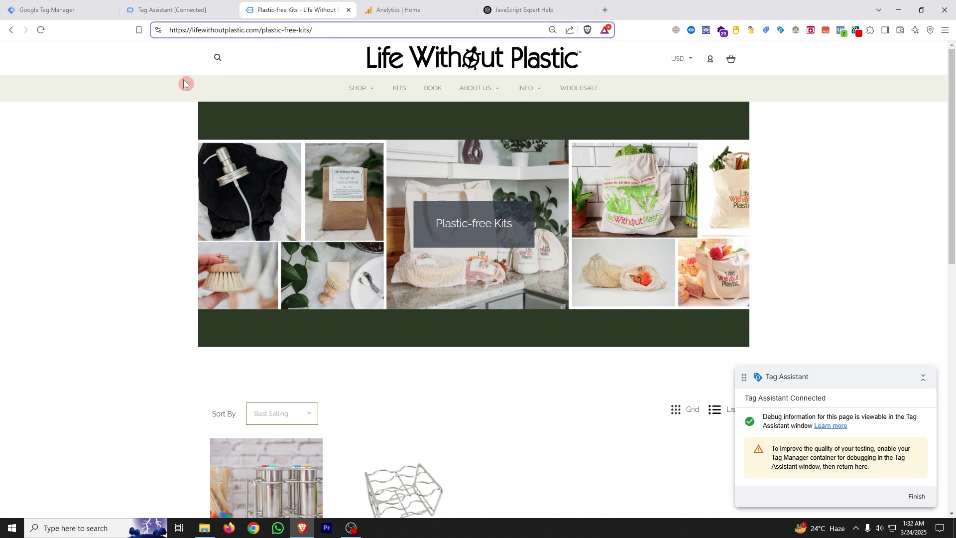
{"action": "left_click", "coordinate": [63, 12]}
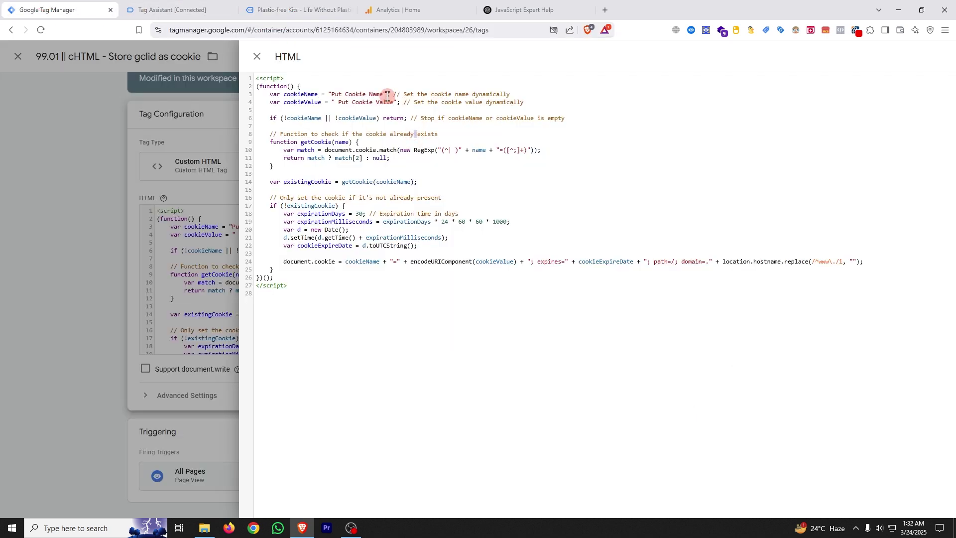
Replace the placeholder cookie name on line 3 with gclid
{"action": "left_click_drag", "start_coordinate": [384, 95], "coordinate": [344, 94]}
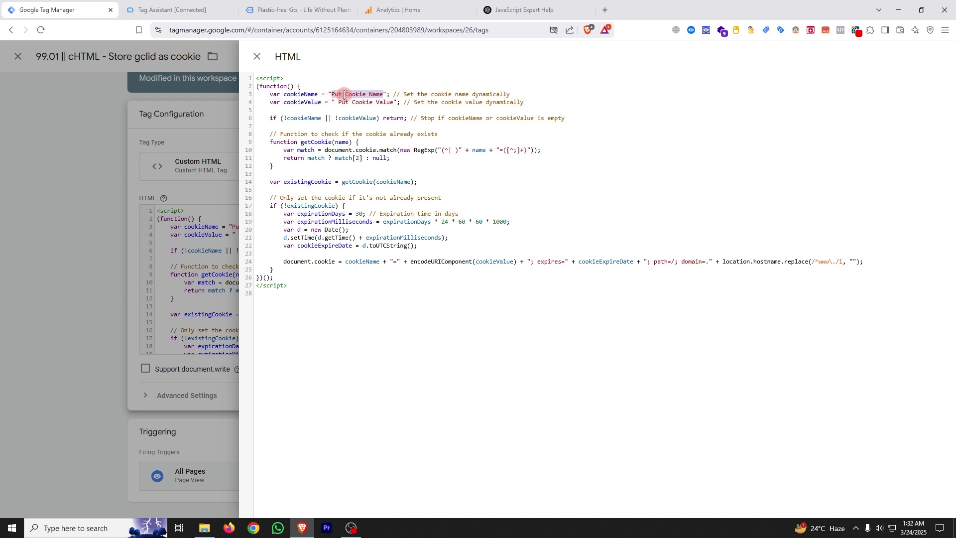
{"action": "type", "text": "gclid"}
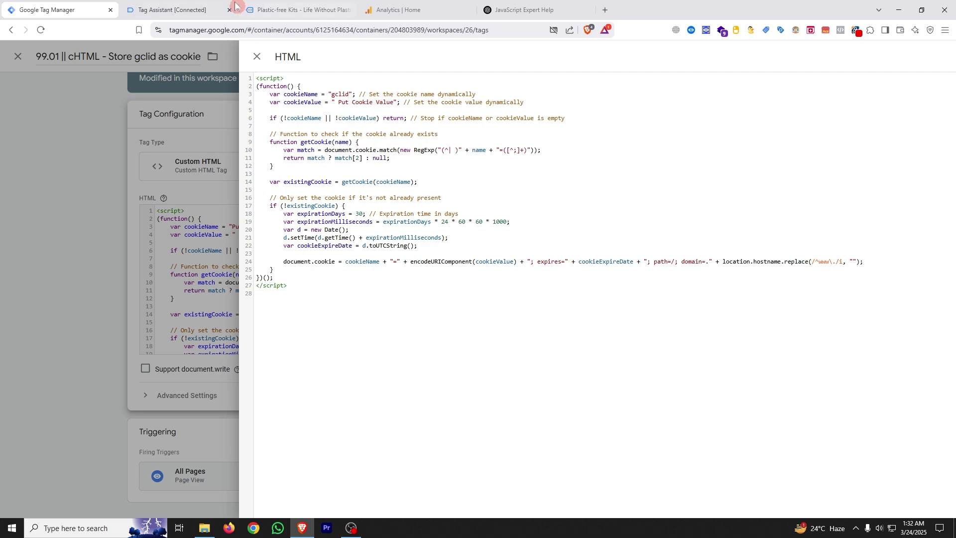
{"action": "left_click", "coordinate": [184, 3]}
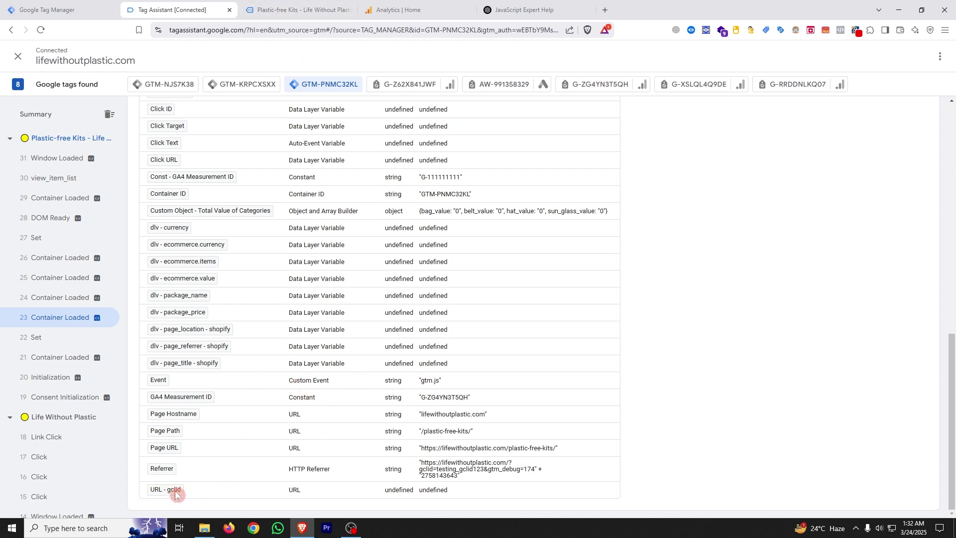
{"action": "left_click", "coordinate": [291, 10]}
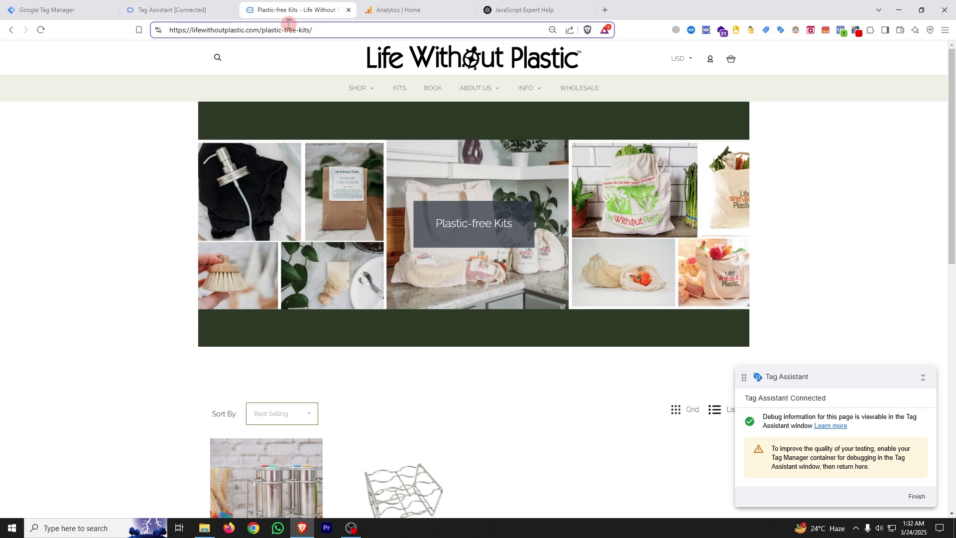
{"action": "left_click", "coordinate": [27, 5]}
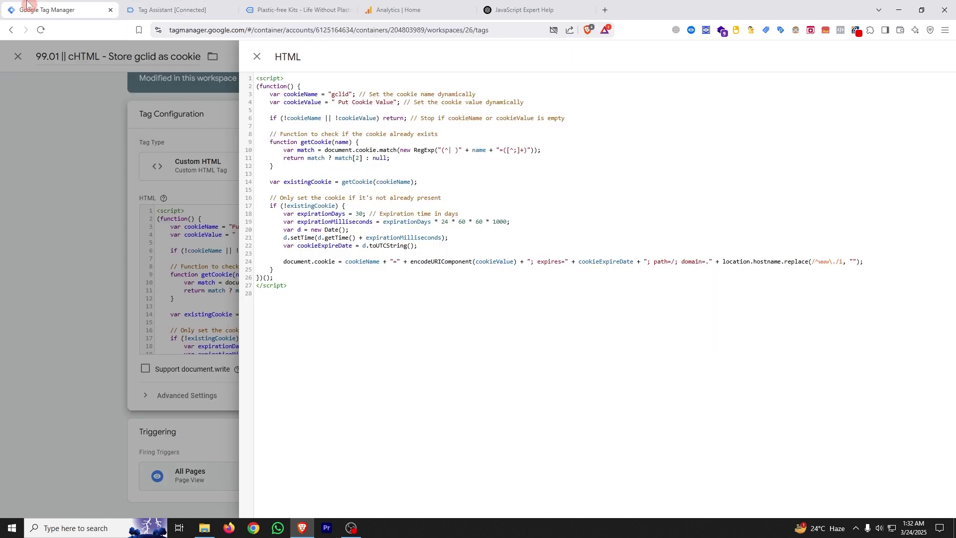
Set the cookie value to {{URL - gclid}}, save the tag and start a preview
{"action": "left_click_drag", "start_coordinate": [394, 103], "coordinate": [335, 103]}
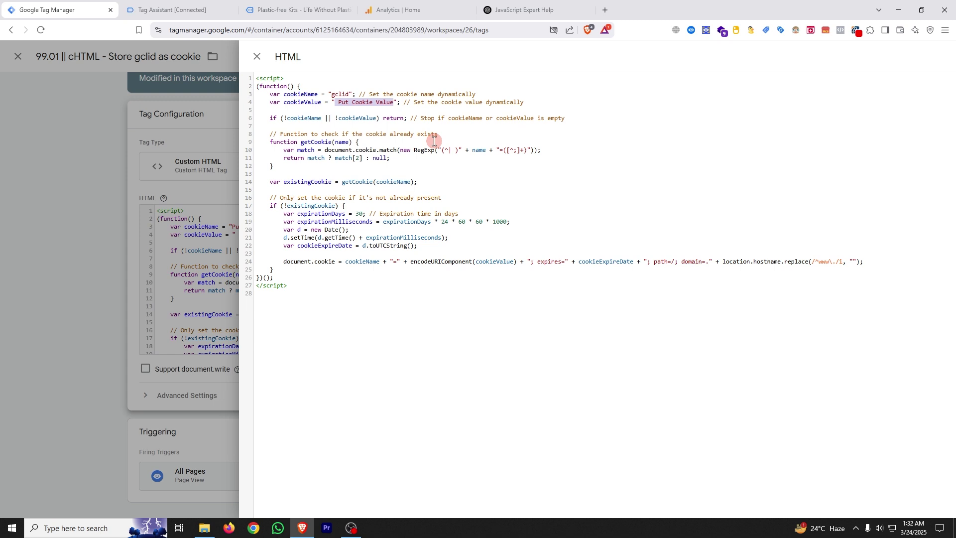
{"action": "type", "text": "{{"}
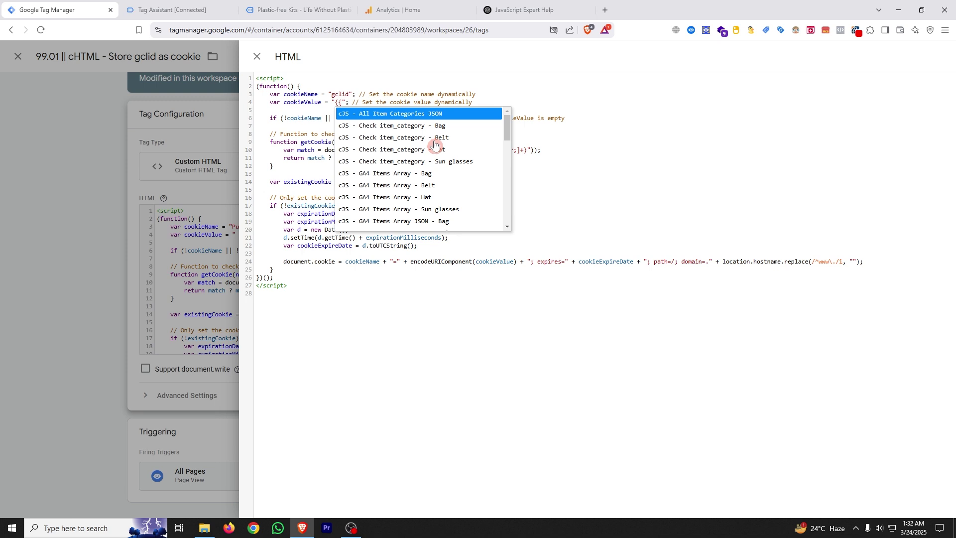
{"action": "scroll", "coordinate": [436, 145], "scroll_direction": "down", "scroll_amount": 10}
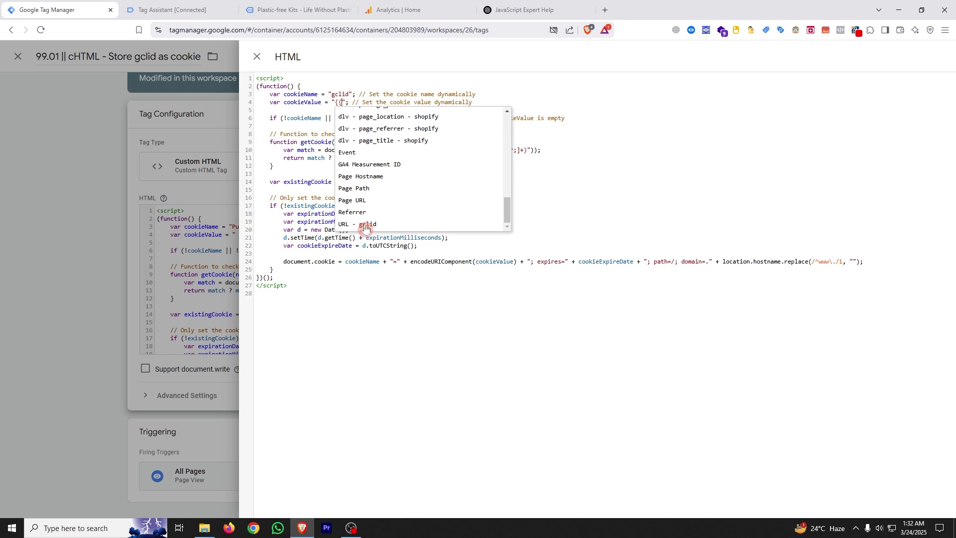
{"action": "left_click", "coordinate": [365, 225]}
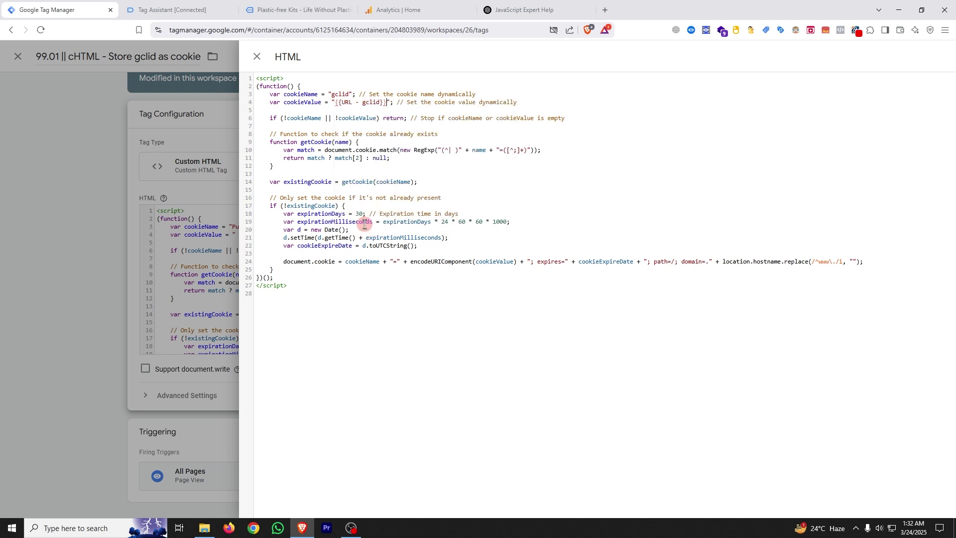
{"action": "left_click", "coordinate": [202, 259]}
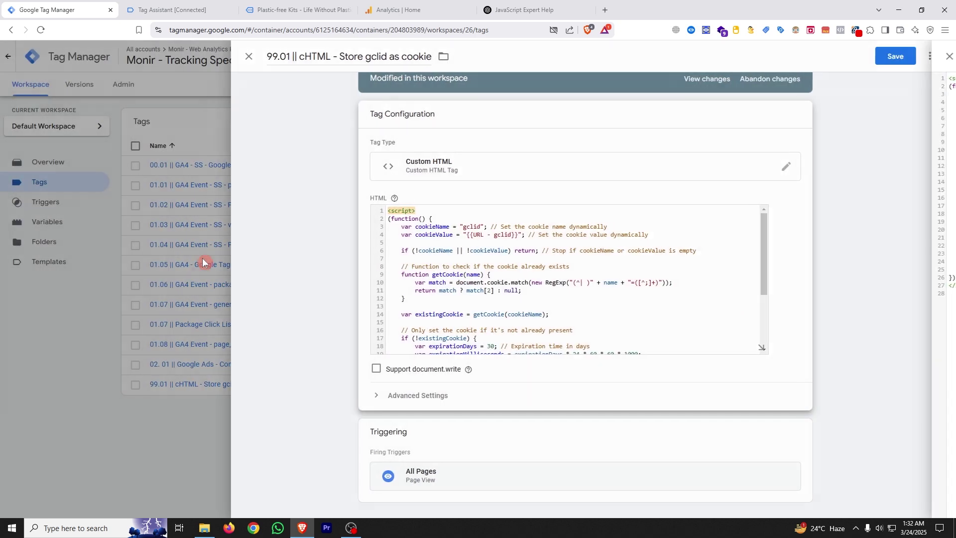
{"action": "left_click", "coordinate": [912, 56]}
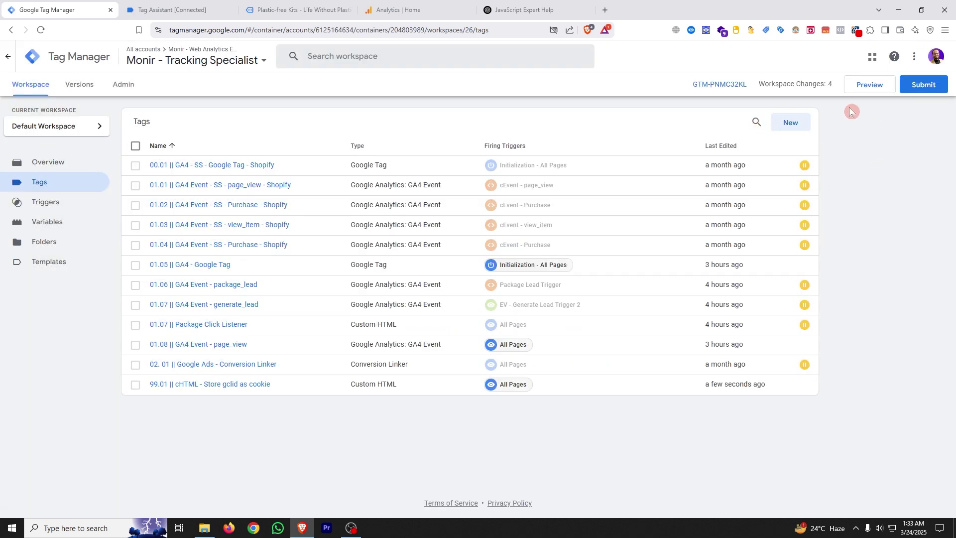
{"action": "left_click", "coordinate": [869, 86]}
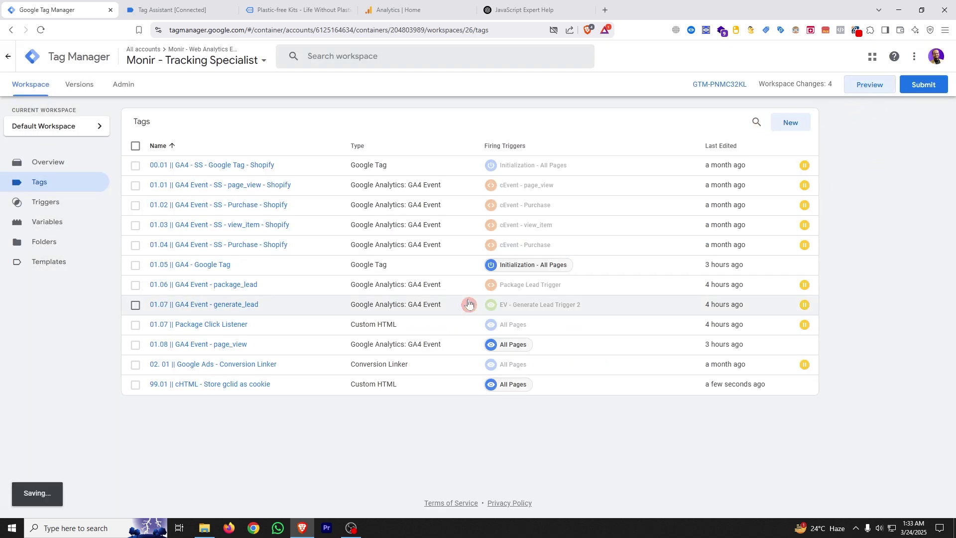
Confirm Tag Assistant is connected to the store page loaded with gclid=testing_gclid123
{"action": "left_click", "coordinate": [490, 241]}
{"action": "left_click", "coordinate": [298, 10]}
{"action": "left_click", "coordinate": [296, 59]}
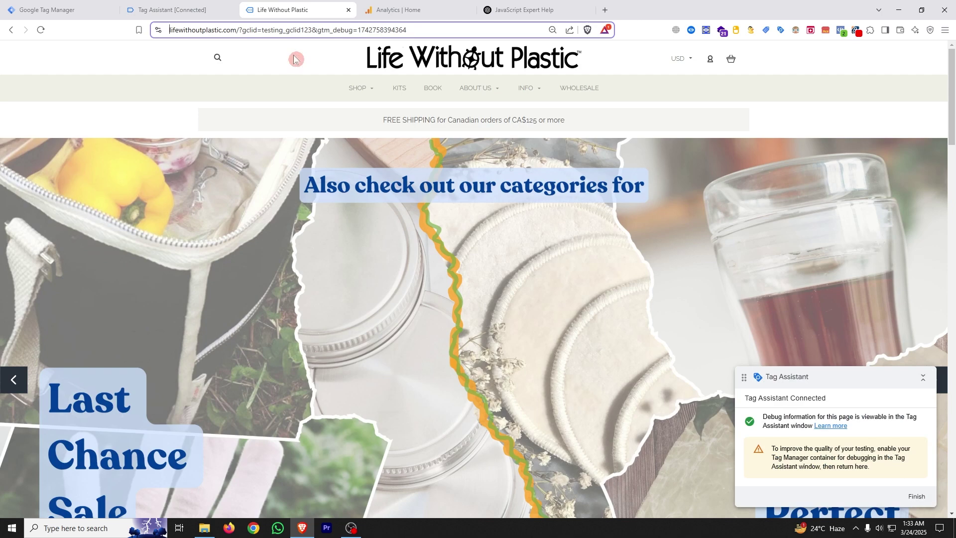
{"action": "left_click", "coordinate": [258, 68]}
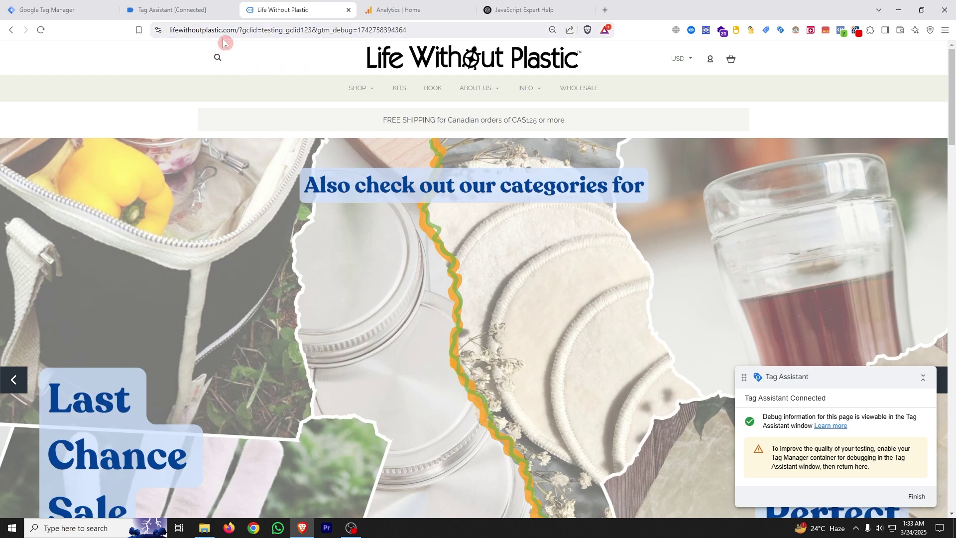
{"action": "left_click", "coordinate": [243, 32]}
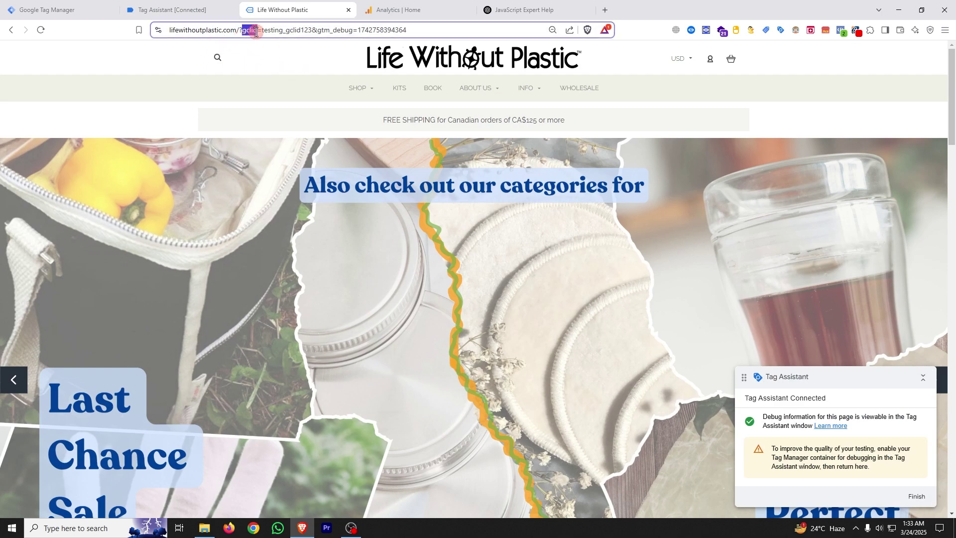
Check that URL - gclid shows testing_gclid123 under Container Loaded variables, then return to the store
{"action": "key", "text": "ctrl+shift+Tab"}
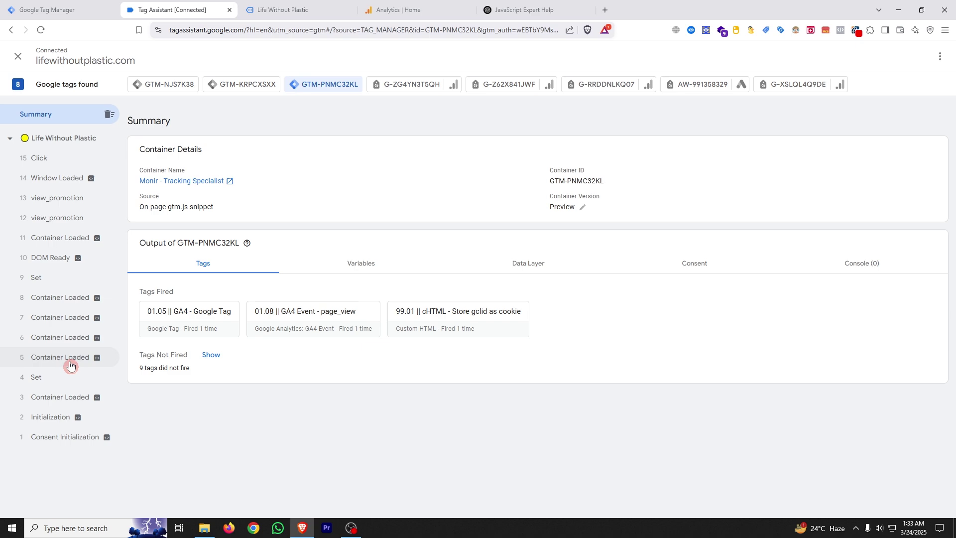
{"action": "left_click", "coordinate": [59, 357]}
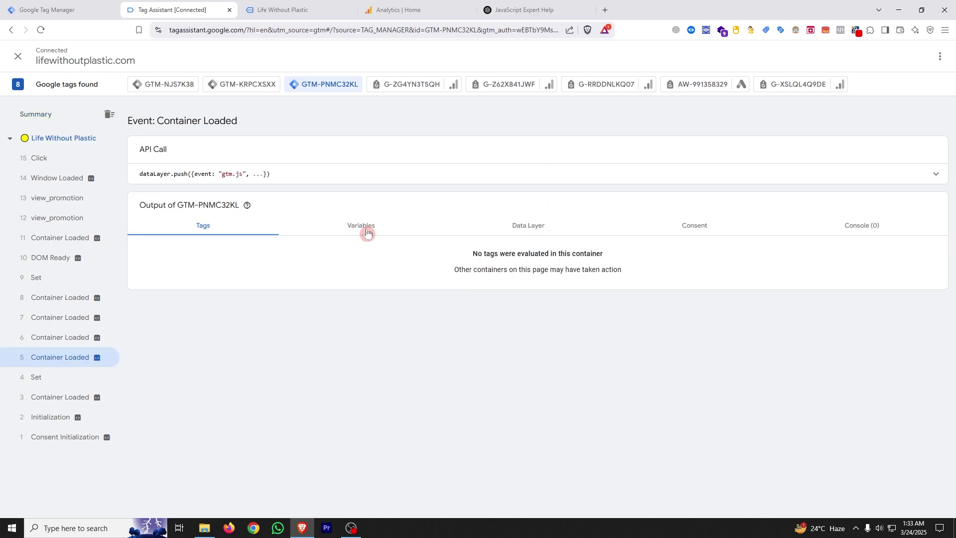
{"action": "left_click", "coordinate": [365, 229]}
{"action": "scroll", "coordinate": [402, 318], "scroll_direction": "down", "scroll_amount": 8}
{"action": "scroll", "coordinate": [402, 327], "scroll_direction": "down", "scroll_amount": 2}
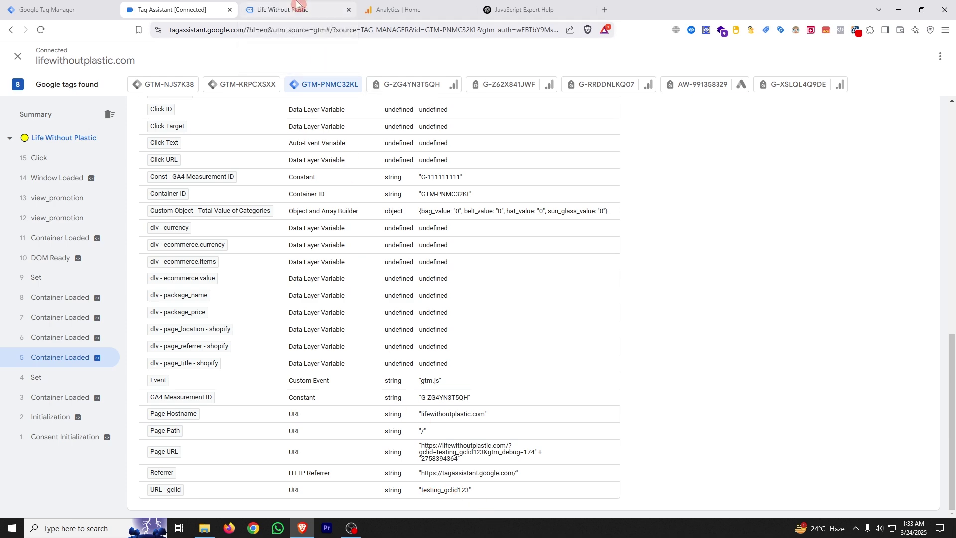
{"action": "left_click", "coordinate": [283, 10]}
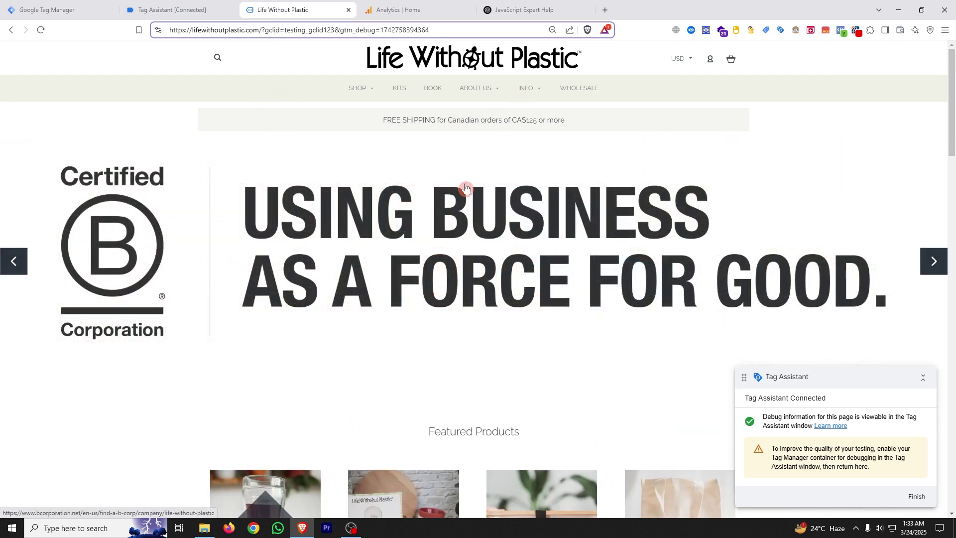
Open Chrome DevTools and list the cookies for lifewithoutplastic.com in the Application panel
{"action": "right_click", "coordinate": [420, 158]}
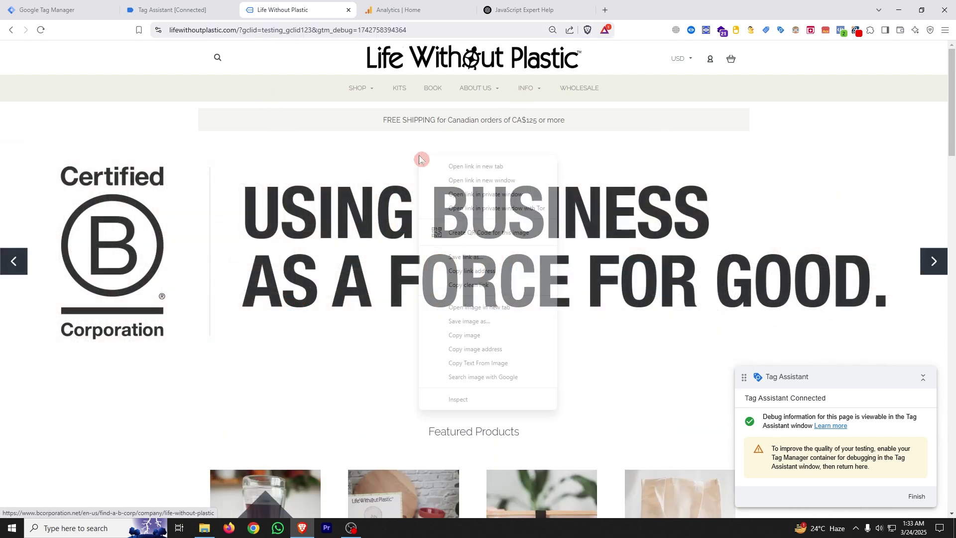
{"action": "left_click", "coordinate": [469, 405]}
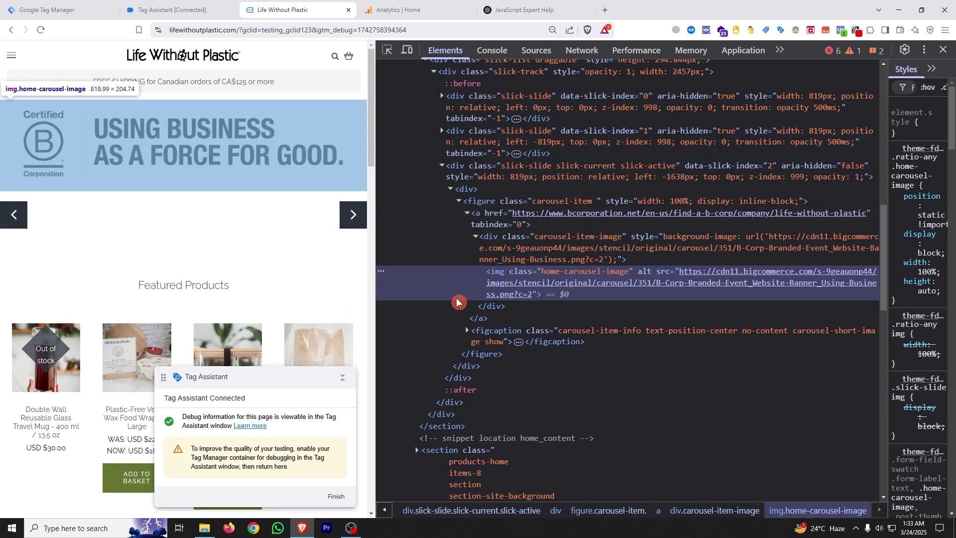
{"action": "left_click_drag", "start_coordinate": [373, 164], "coordinate": [350, 158]}
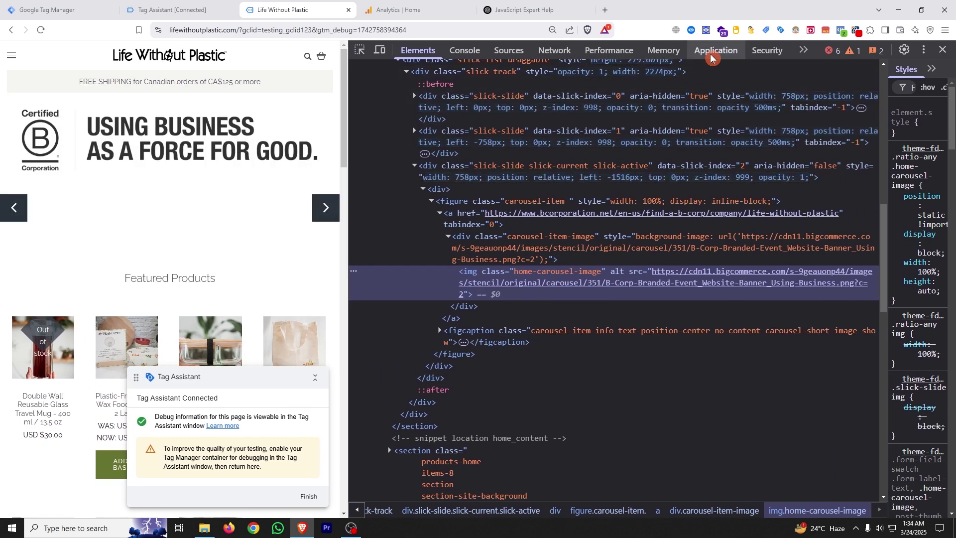
{"action": "left_click", "coordinate": [723, 52]}
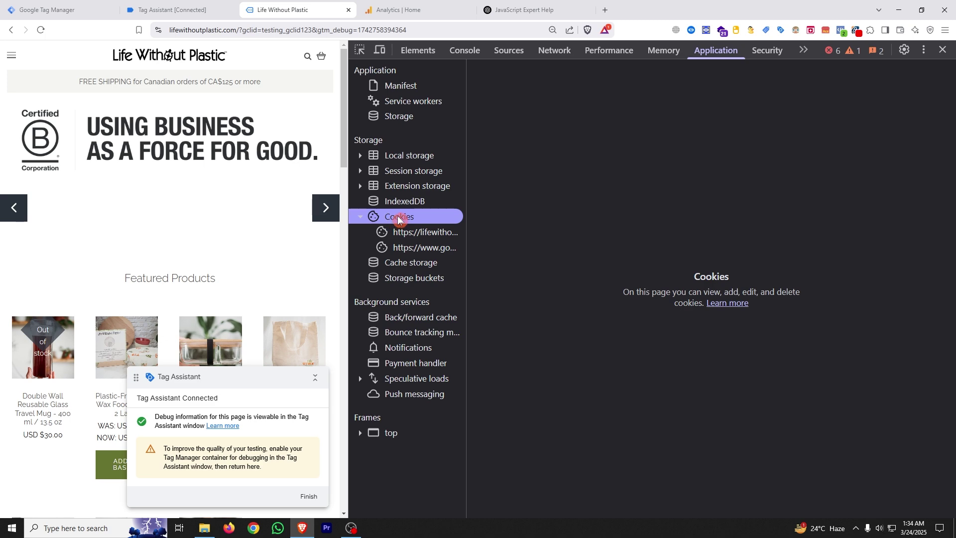
{"action": "left_click", "coordinate": [418, 233]}
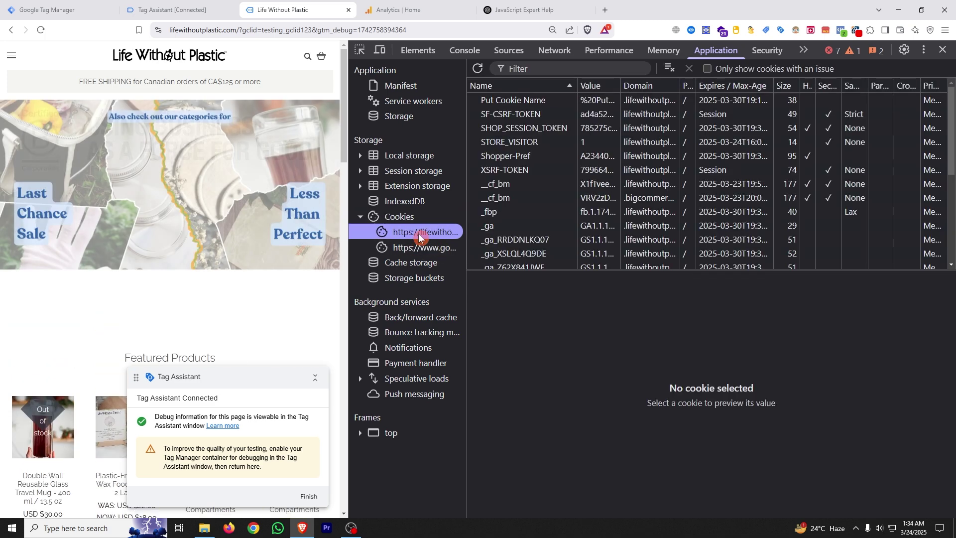
Filter the cookies by gclid and confirm the gclid cookie stores testing_gclid123
{"action": "left_click", "coordinate": [518, 68]}
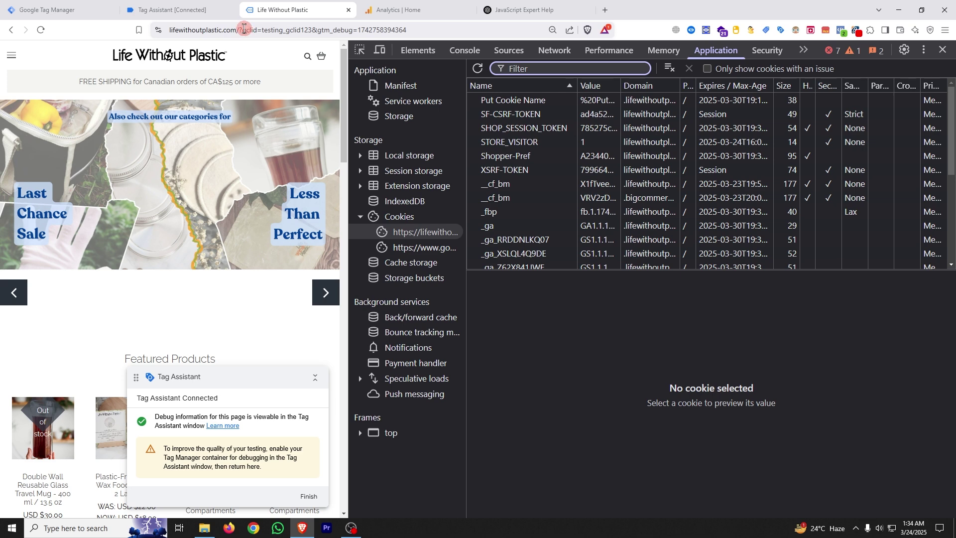
{"action": "left_click_drag", "start_coordinate": [244, 29], "coordinate": [252, 26]}
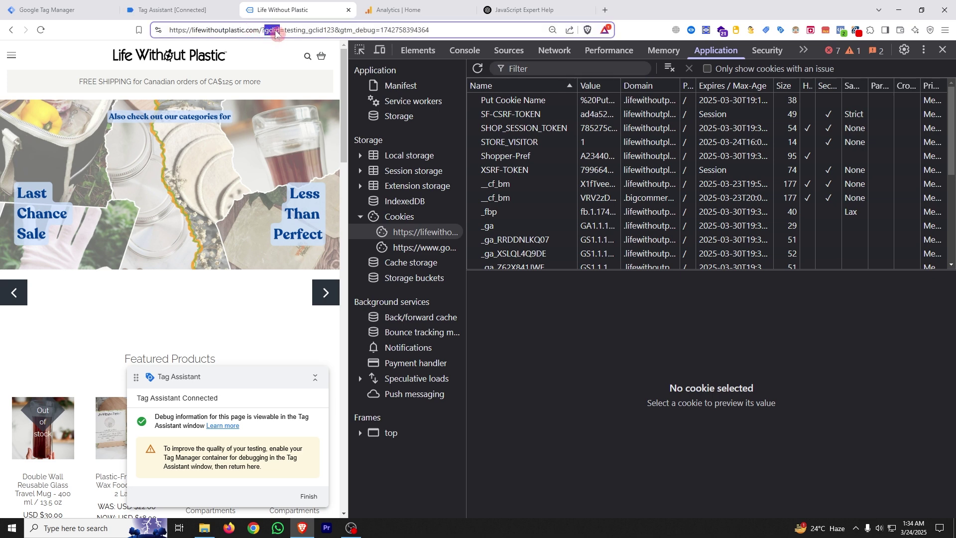
{"action": "right_click", "coordinate": [273, 30]}
{"action": "left_click", "coordinate": [316, 99]}
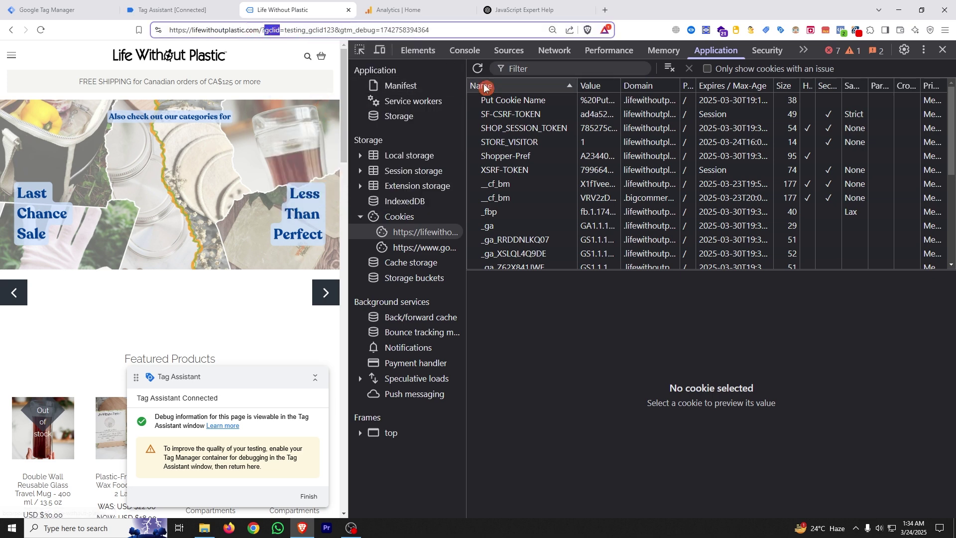
{"action": "left_click", "coordinate": [527, 69]}
{"action": "right_click", "coordinate": [528, 71]}
{"action": "left_click", "coordinate": [559, 129]}
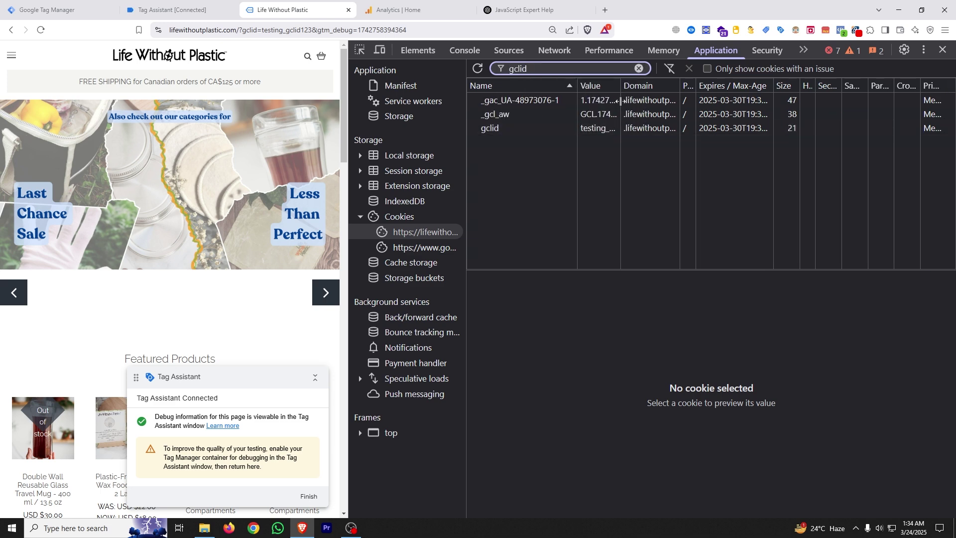
{"action": "left_click", "coordinate": [513, 130]}
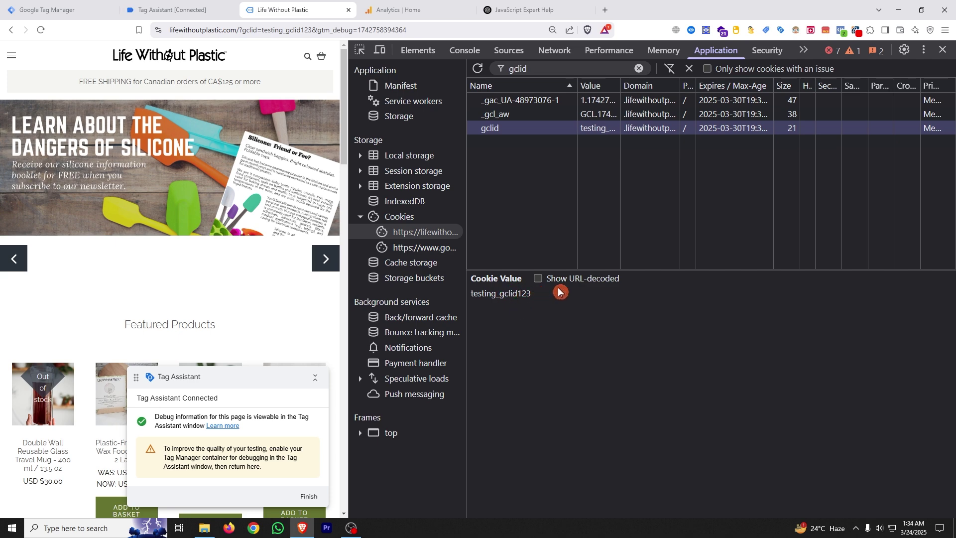
{"action": "left_click", "coordinate": [18, 5]}
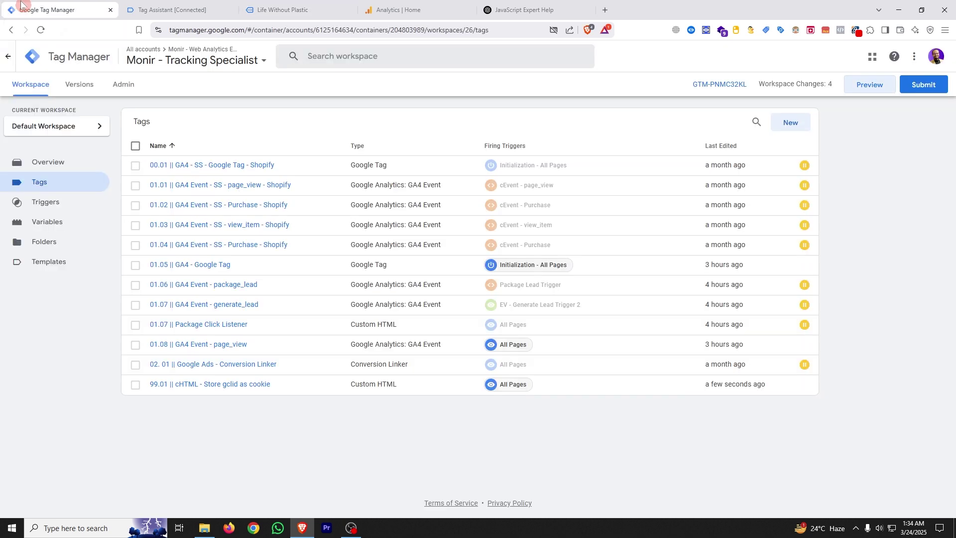
Start a new user-defined variable of type 1st Party Cookie
{"action": "left_click", "coordinate": [54, 224]}
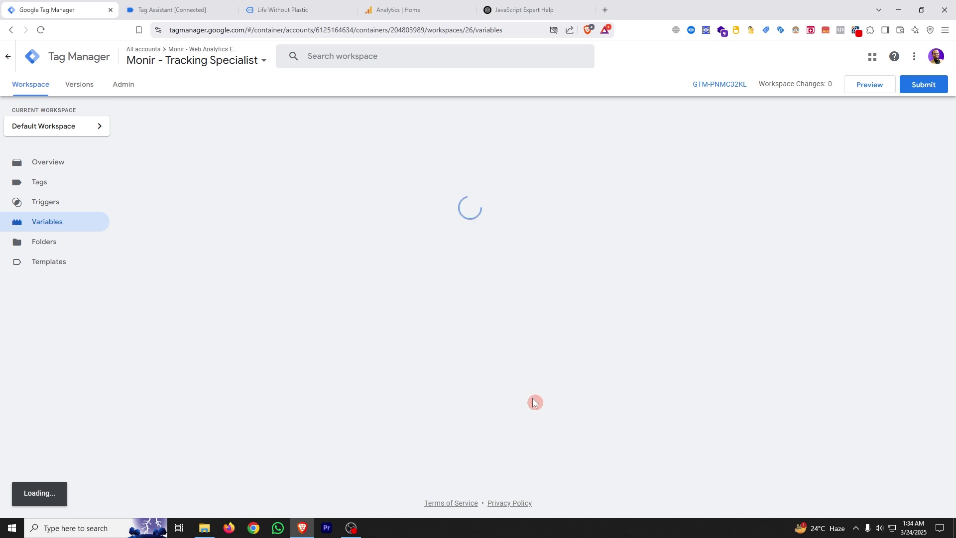
{"action": "scroll", "coordinate": [534, 401], "scroll_direction": "down", "scroll_amount": 3}
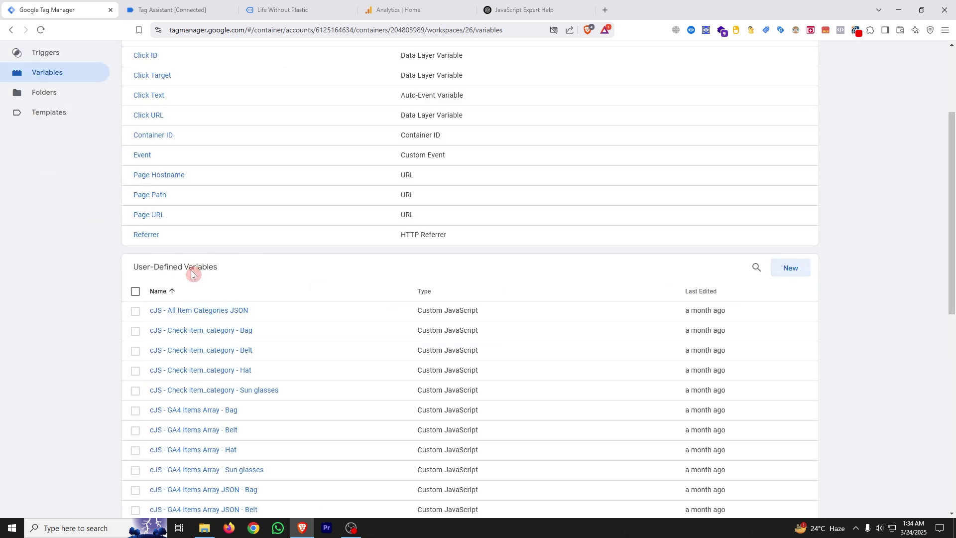
{"action": "left_click", "coordinate": [798, 269]}
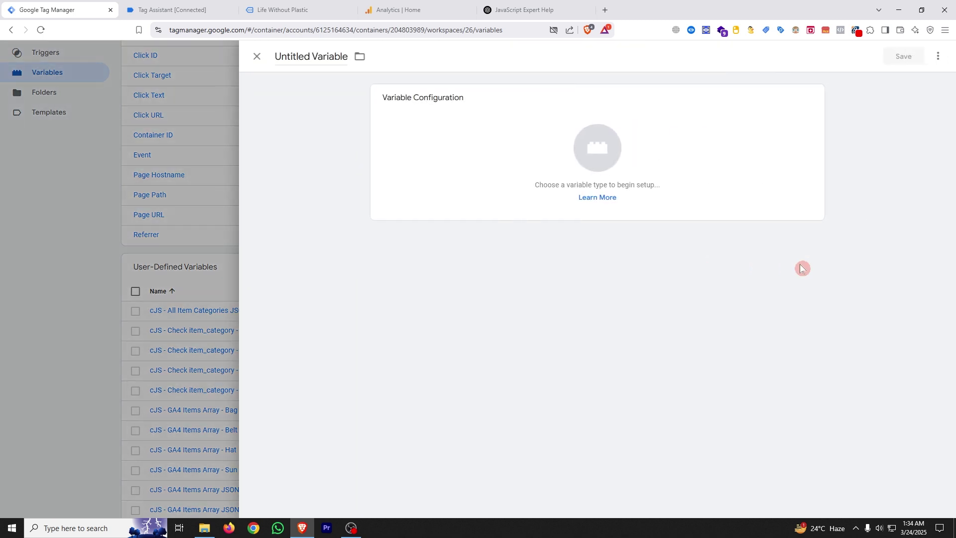
{"action": "left_click", "coordinate": [610, 142]}
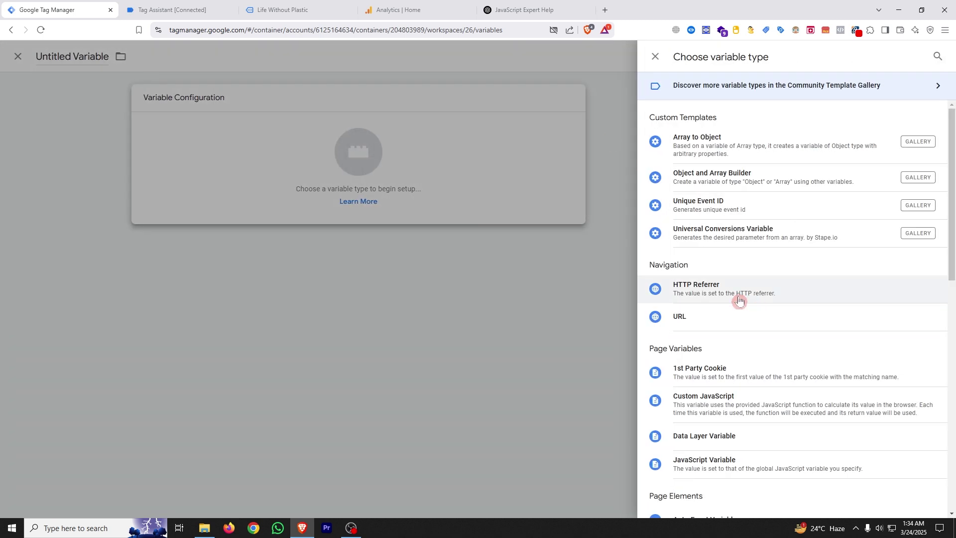
{"action": "left_click", "coordinate": [709, 380]}
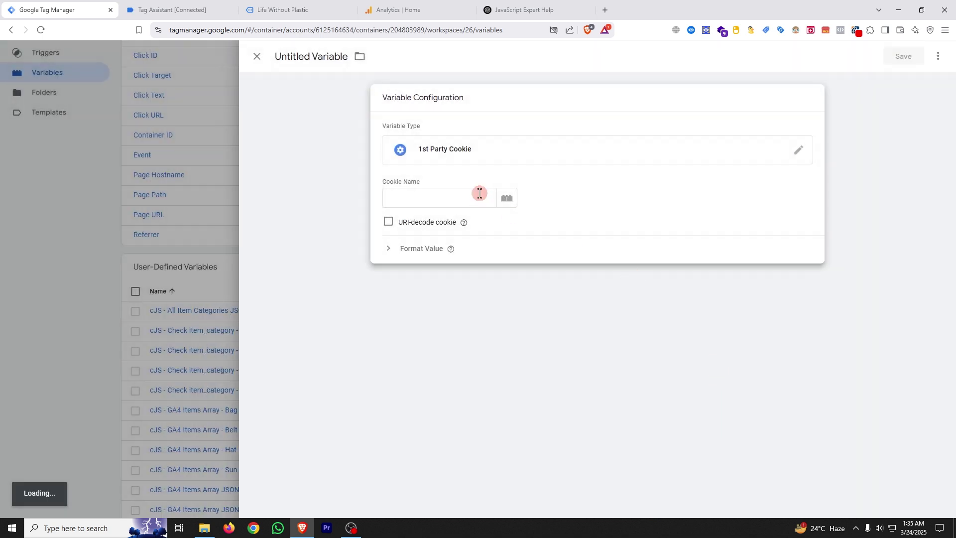
{"action": "left_click", "coordinate": [426, 199]}
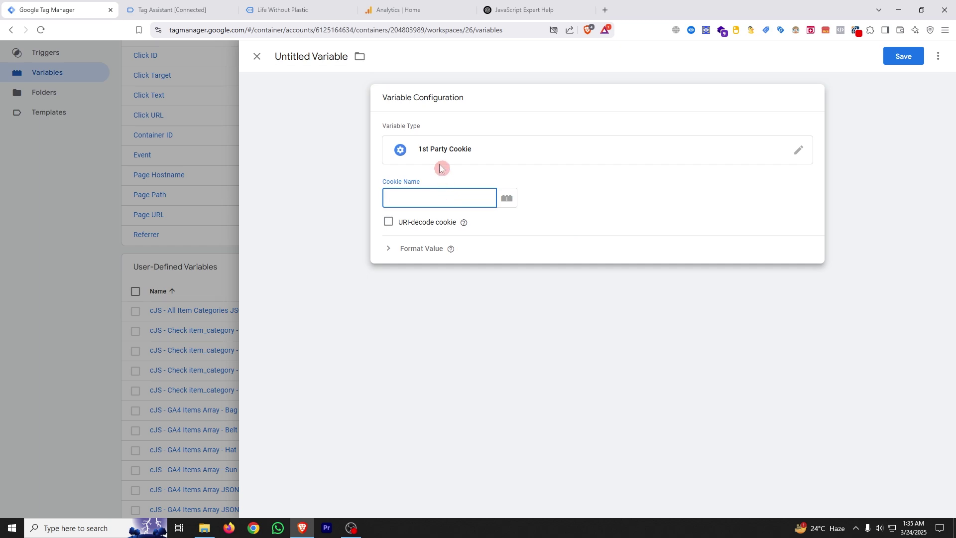
Copy the word gclid from the store page address and return to the variable editor
{"action": "left_click", "coordinate": [292, 6]}
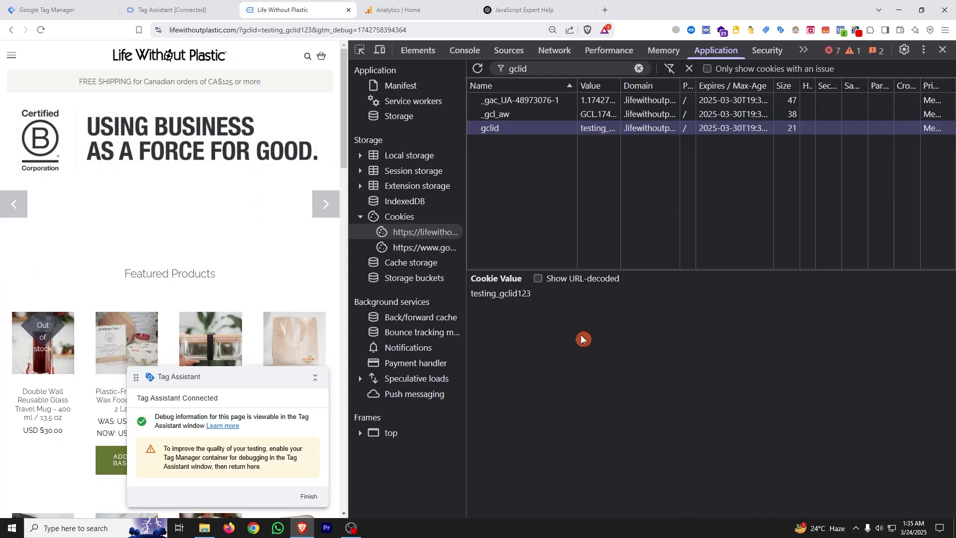
{"action": "right_click", "coordinate": [487, 128]}
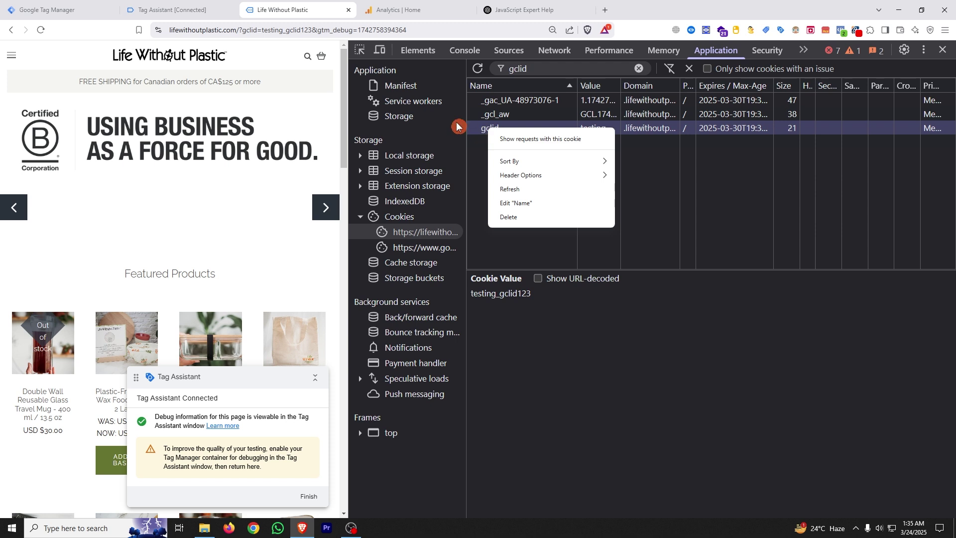
{"action": "left_click", "coordinate": [266, 31]}
{"action": "left_click", "coordinate": [258, 31]}
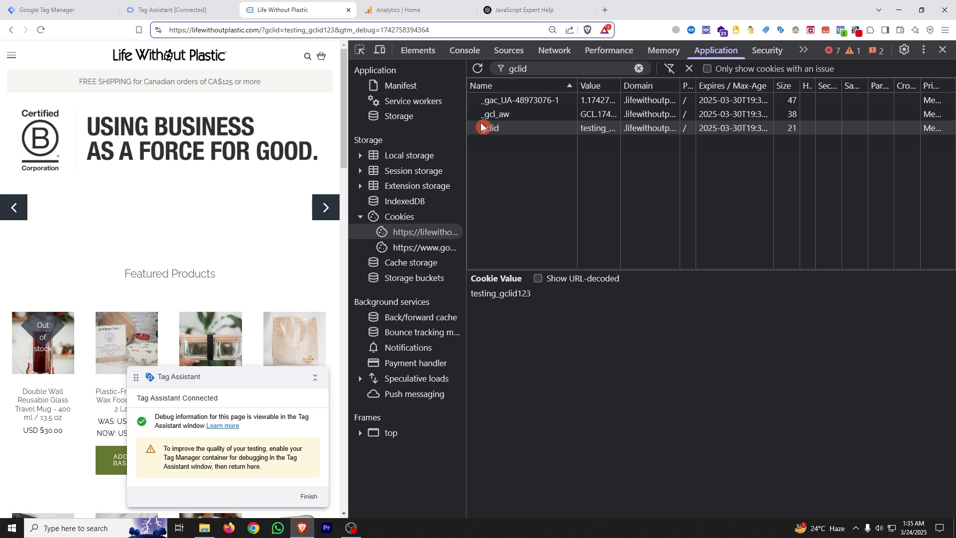
{"action": "double_click", "coordinate": [269, 30]}
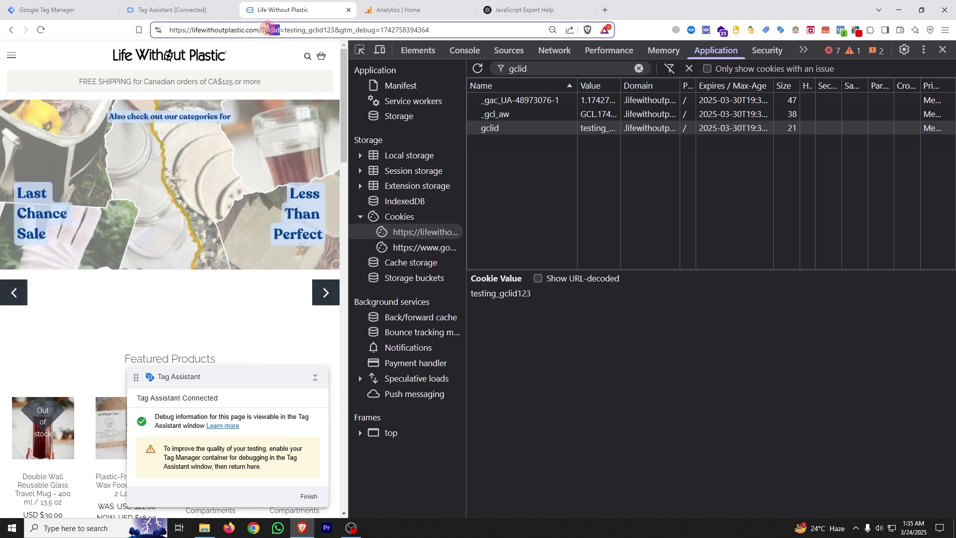
{"action": "right_click", "coordinate": [269, 30]}
{"action": "left_click", "coordinate": [320, 96]}
{"action": "left_click", "coordinate": [180, 4]}
{"action": "left_click", "coordinate": [60, 9]}
Paste gclid as the Cookie Name and save the variable as '1st Party Cookie - gclid'
{"action": "right_click", "coordinate": [421, 200]}
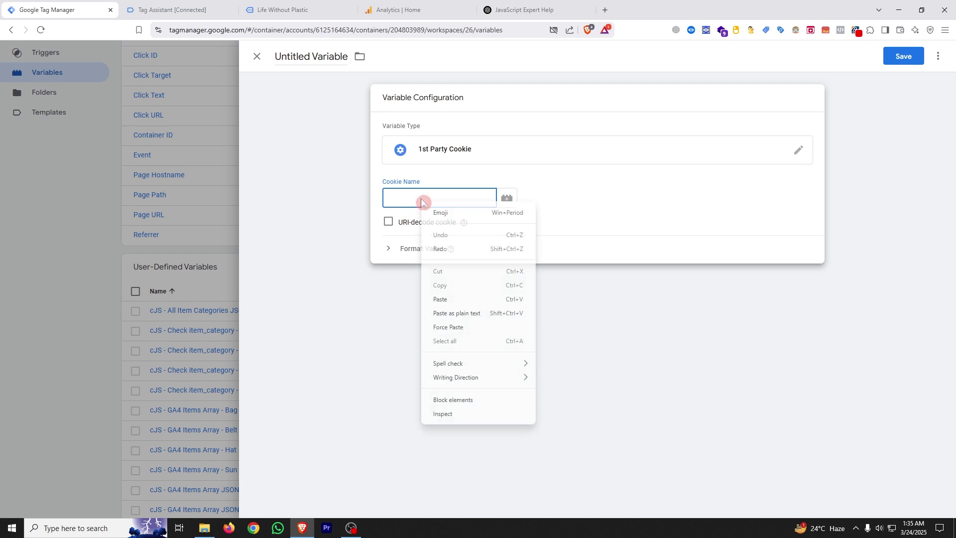
{"action": "left_click", "coordinate": [442, 299]}
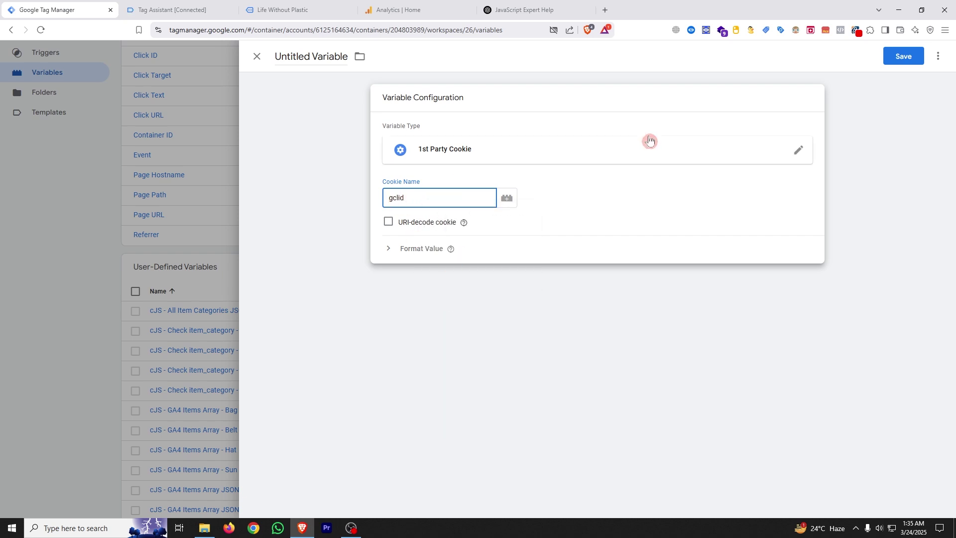
{"action": "left_click", "coordinate": [913, 59]}
{"action": "left_click", "coordinate": [448, 183]}
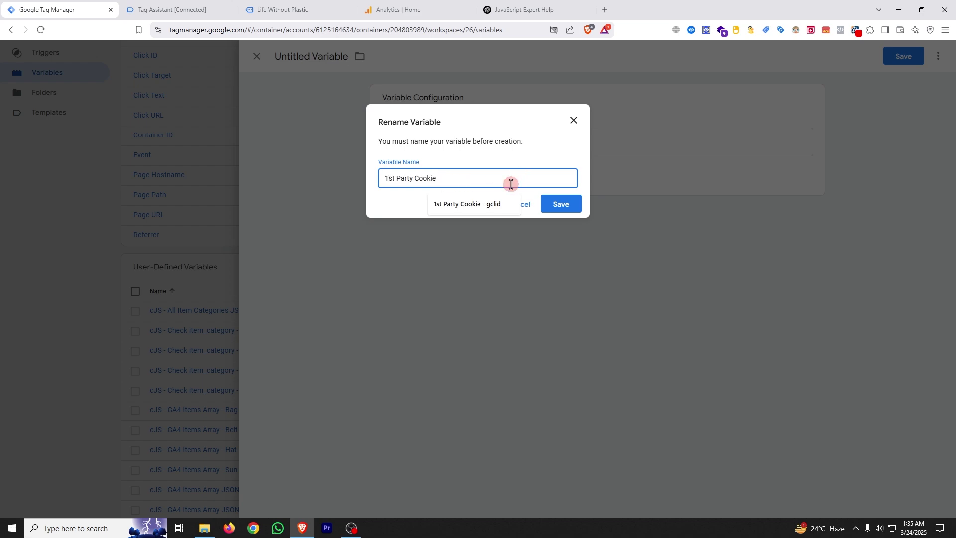
{"action": "left_click", "coordinate": [488, 204]}
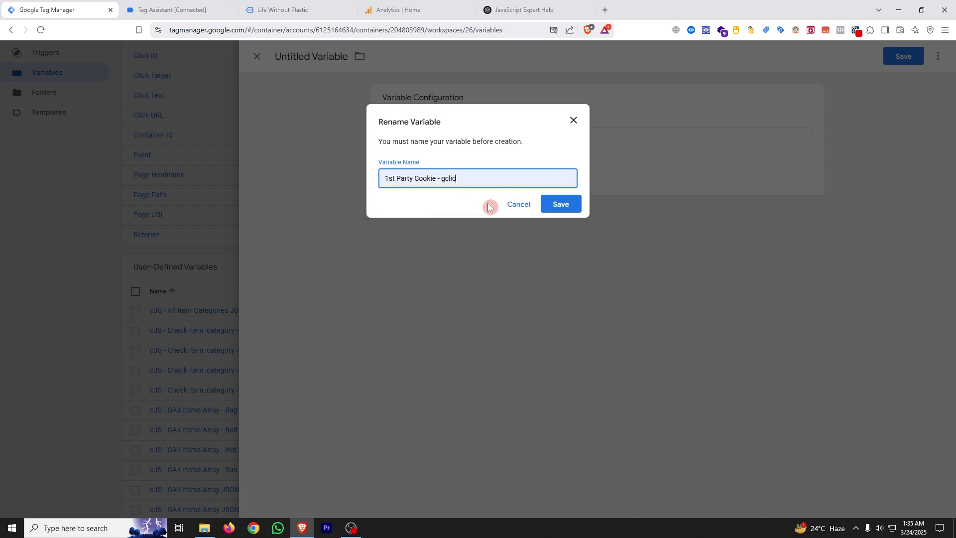
{"action": "left_click", "coordinate": [565, 208]}
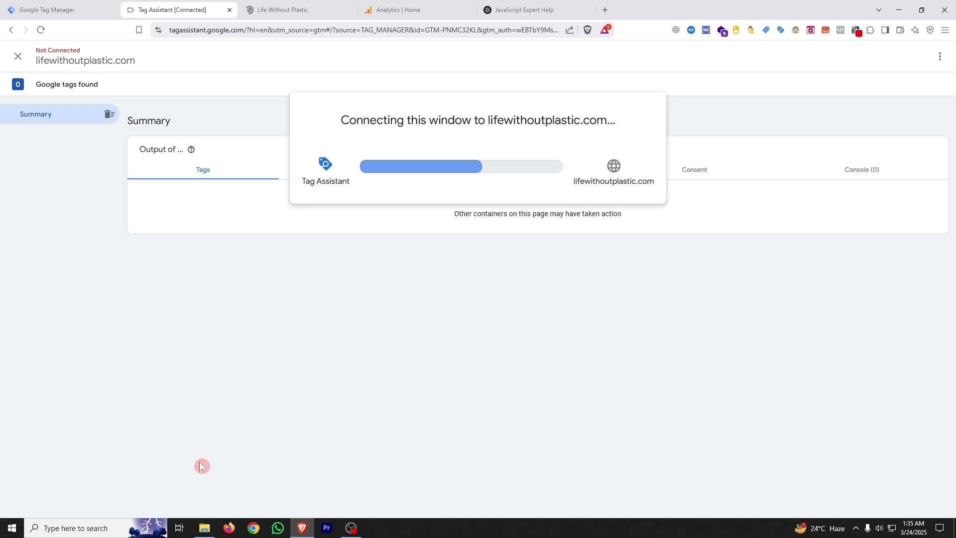
Close DevTools, reload the store page, and confirm '1st Party Cookie - gclid' reads testing_gclid123
{"action": "left_click", "coordinate": [294, 10]}
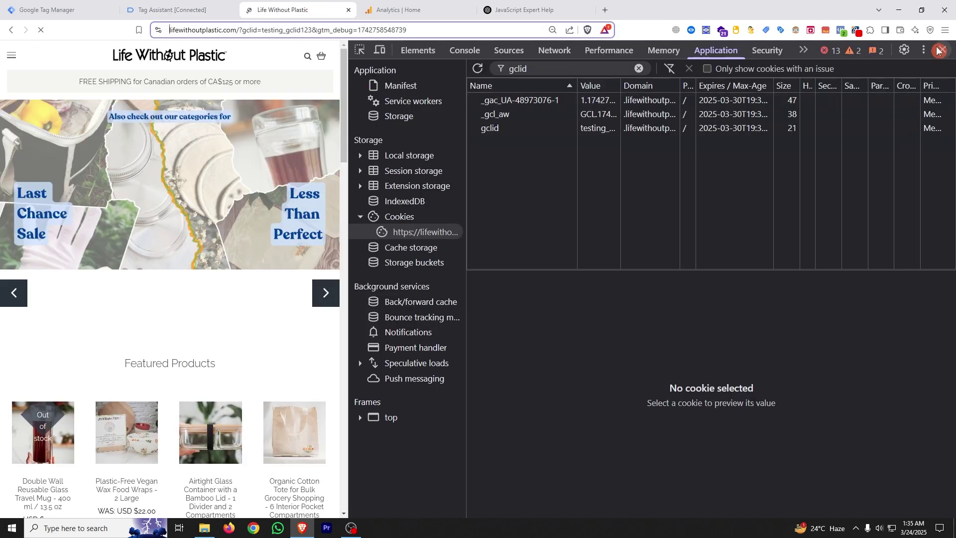
{"action": "left_click", "coordinate": [945, 51]}
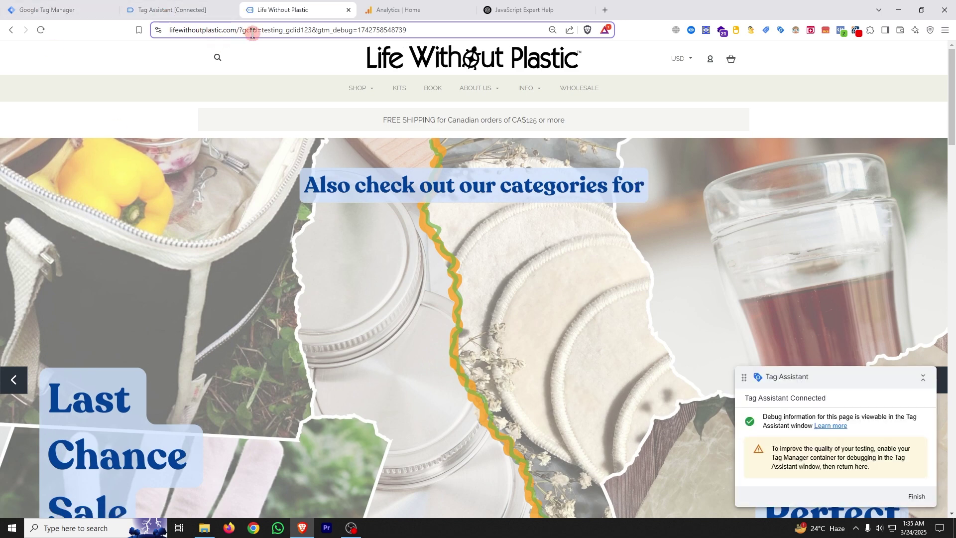
{"action": "left_click", "coordinate": [292, 28]}
{"action": "left_click", "coordinate": [191, 5]}
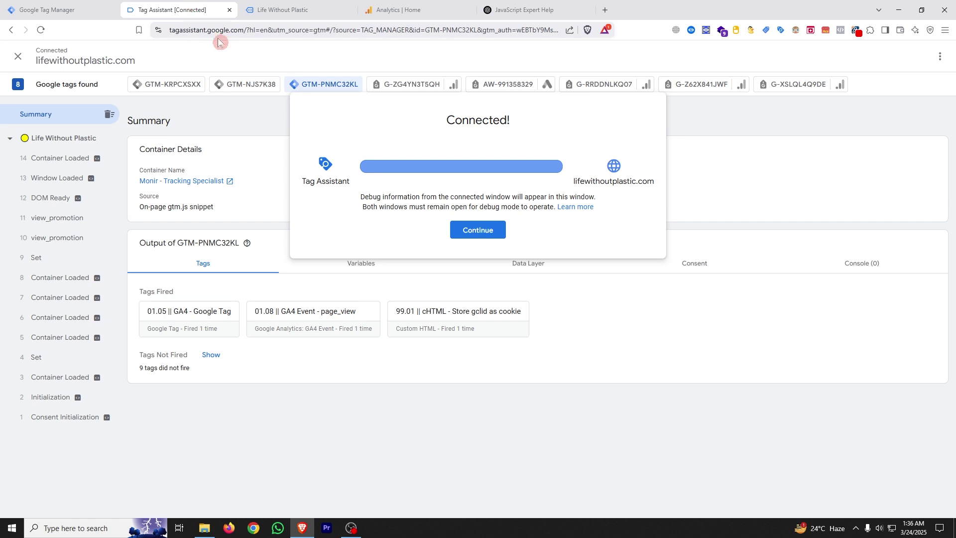
{"action": "left_click", "coordinate": [475, 228]}
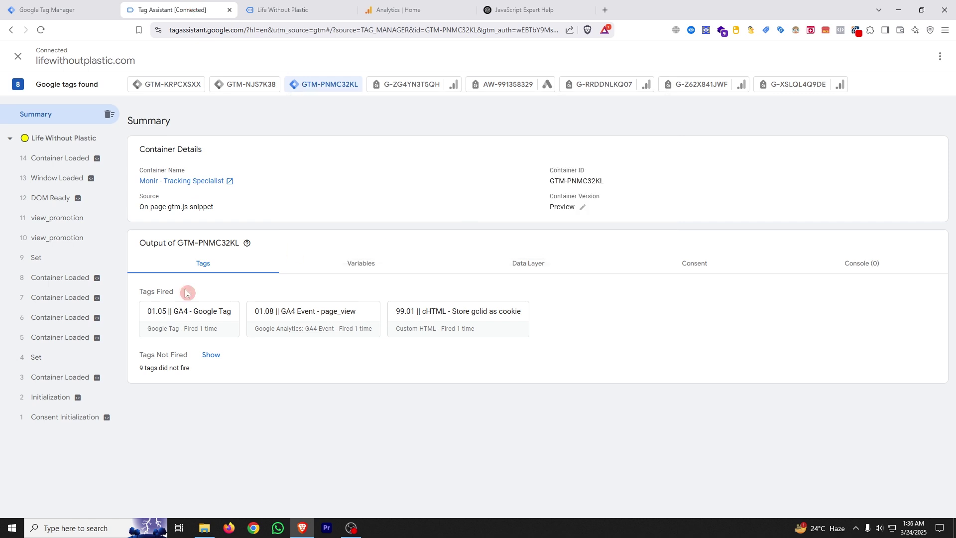
{"action": "left_click", "coordinate": [59, 338]}
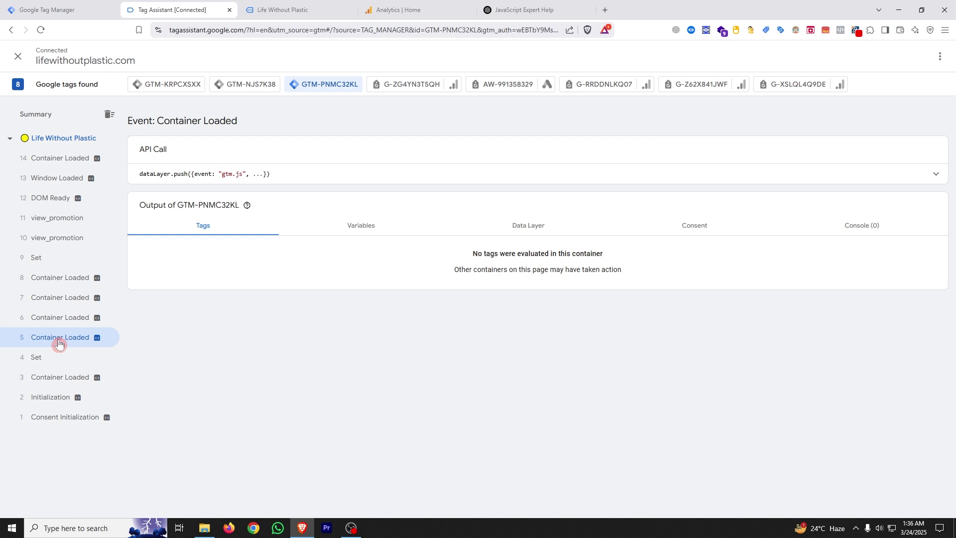
{"action": "left_click", "coordinate": [358, 227]}
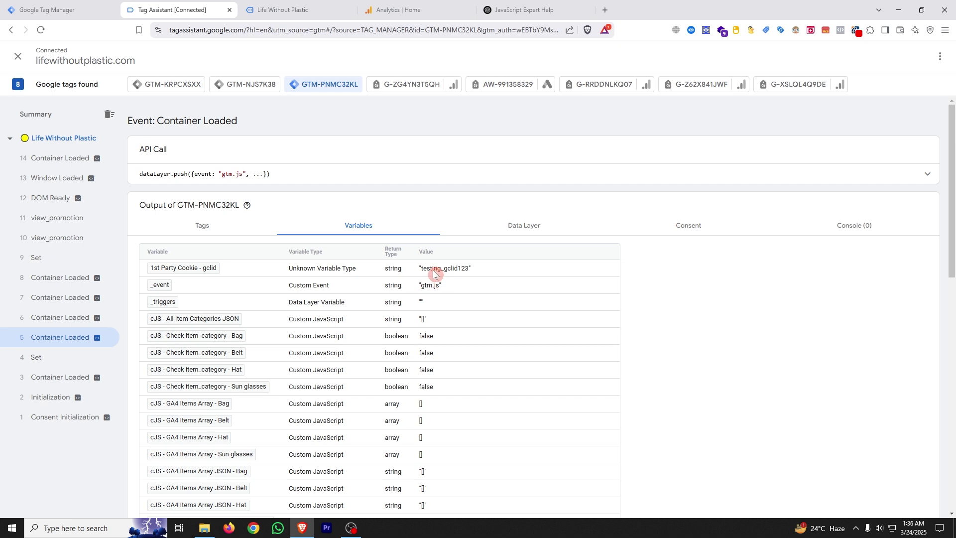
{"action": "key", "text": "ctrl+Tab"}
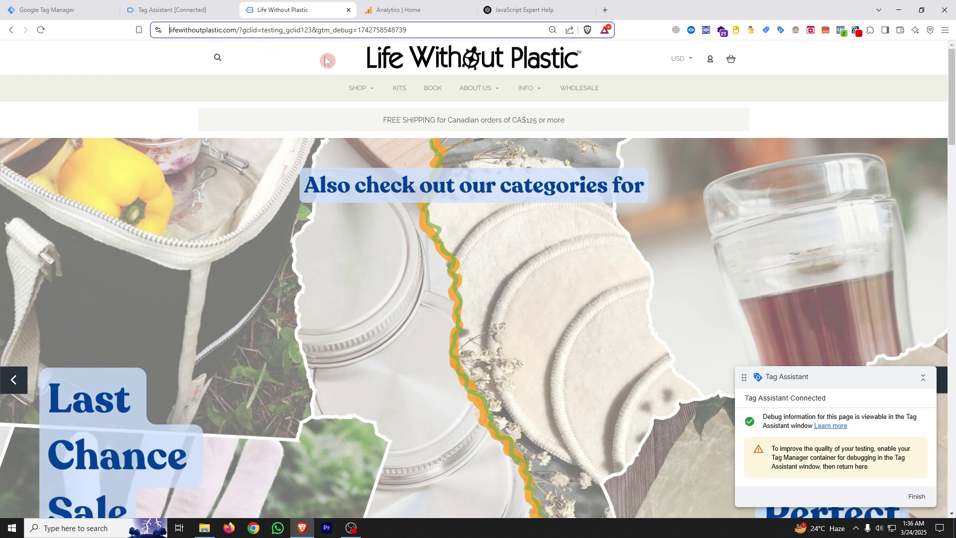
Navigate the store to SHOP > Shop All
{"action": "left_click", "coordinate": [357, 96]}
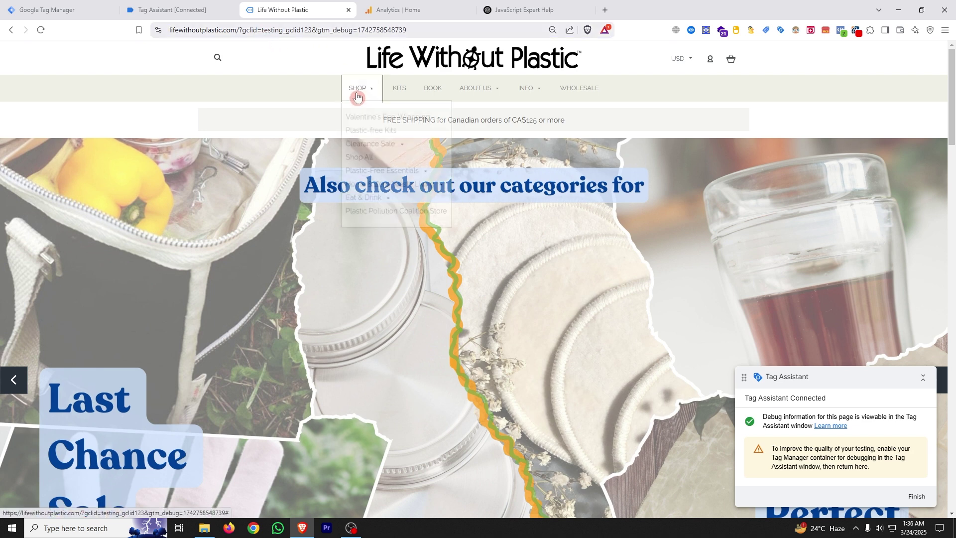
{"action": "left_click", "coordinate": [360, 160]}
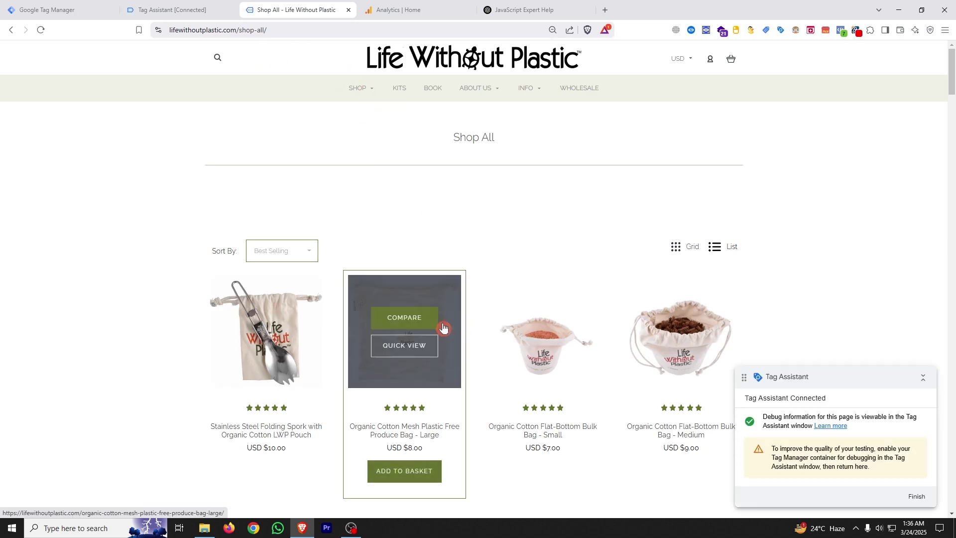
{"action": "scroll", "coordinate": [424, 308], "scroll_direction": "down", "scroll_amount": 2}
Verify the Shop All Container Loaded event still shows '1st Party Cookie - gclid' as testing_gclid123
{"action": "left_click", "coordinate": [172, 10]}
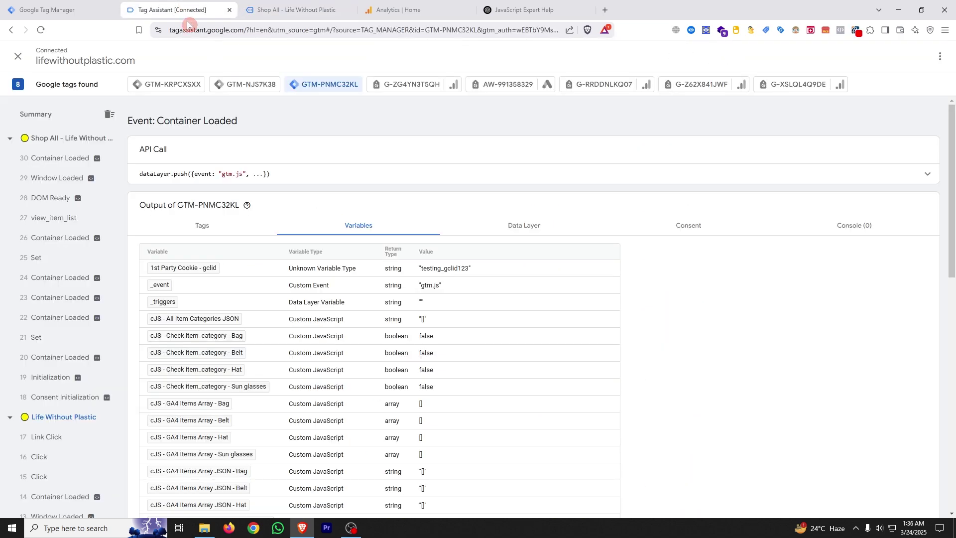
{"action": "left_click", "coordinate": [60, 320]}
{"action": "scroll", "coordinate": [504, 421], "scroll_direction": "down", "scroll_amount": 15}
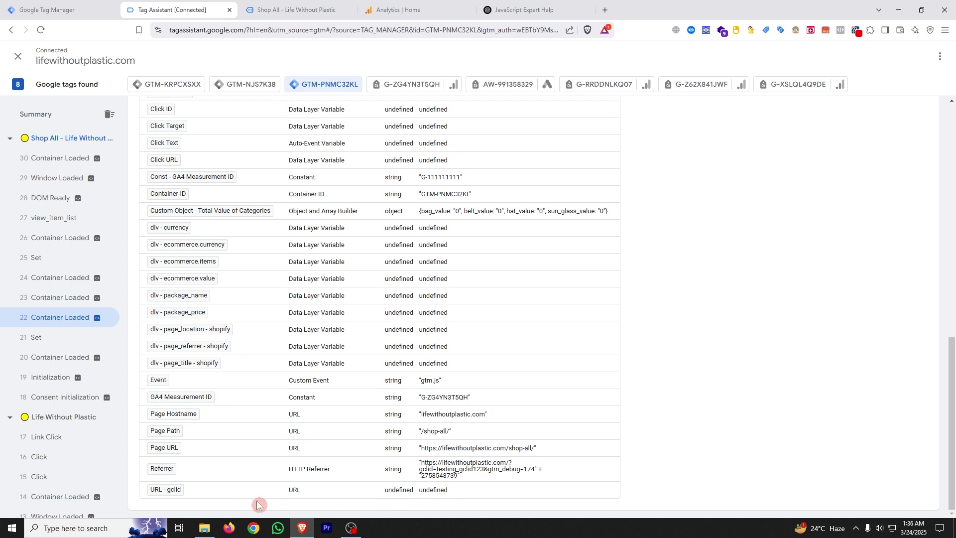
{"action": "scroll", "coordinate": [345, 398], "scroll_direction": "up", "scroll_amount": 2}
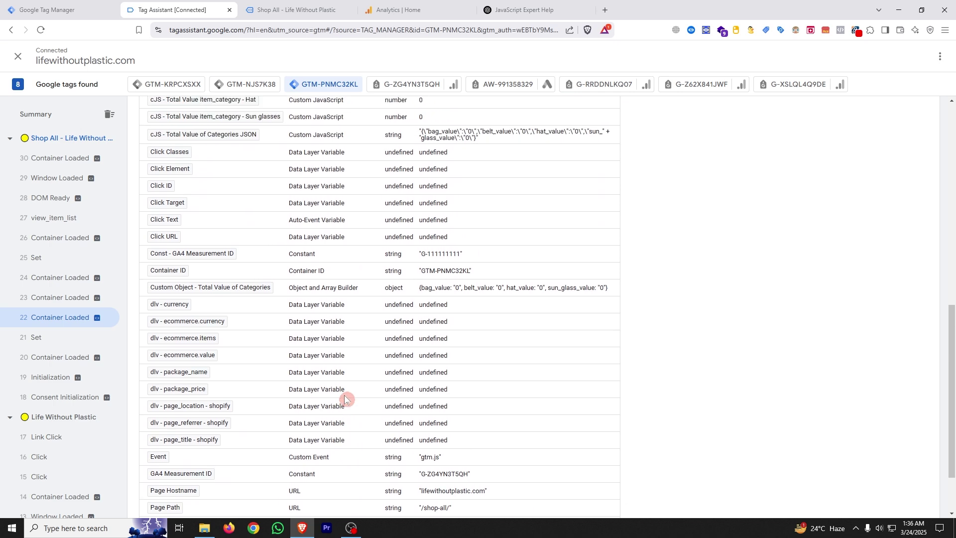
{"action": "scroll", "coordinate": [344, 397], "scroll_direction": "up", "scroll_amount": 8}
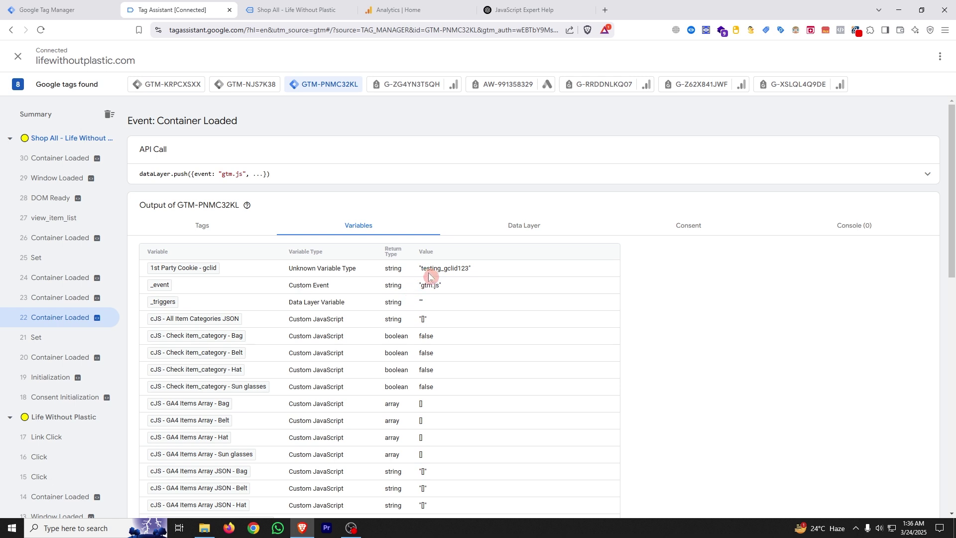
{"action": "left_click", "coordinate": [259, 8]}
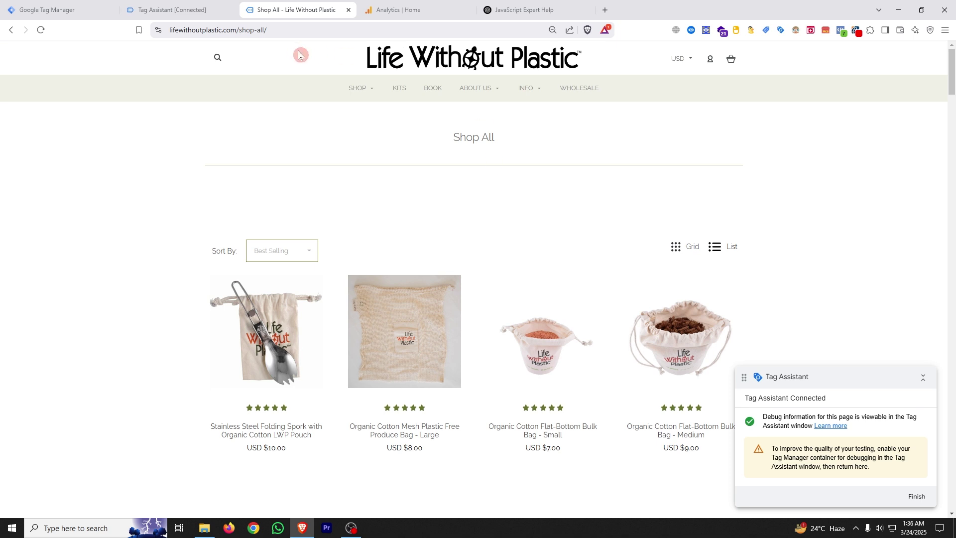
{"action": "left_click", "coordinate": [160, 9]}
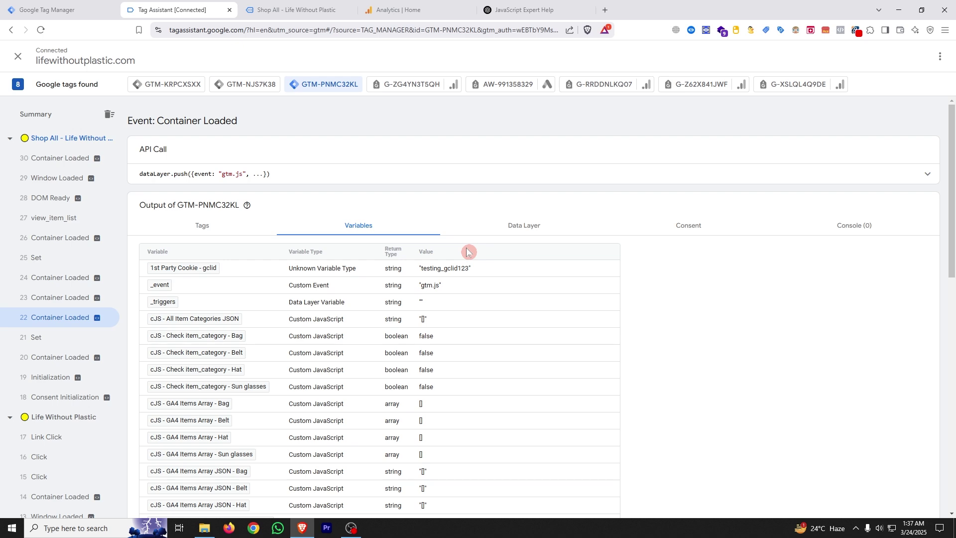
{"action": "left_click", "coordinate": [46, 3]}
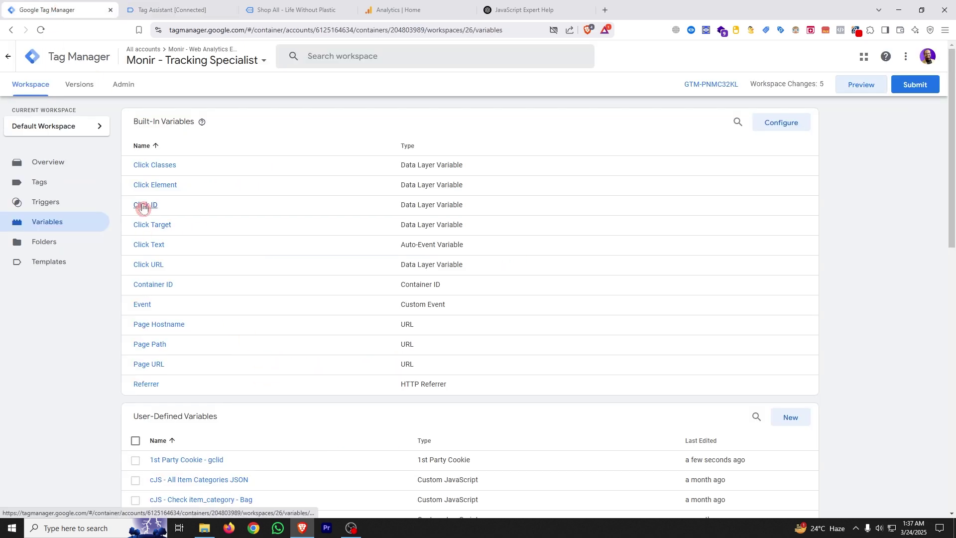
Review the 01.05 || GA4 - Google Tag configuration, keeping its tag type as Google Tag
{"action": "left_click", "coordinate": [398, 10]}
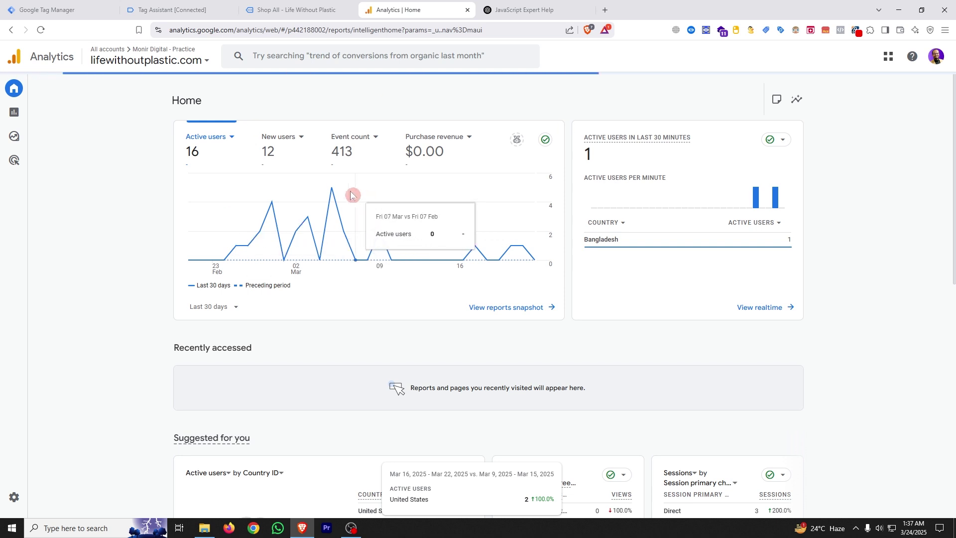
{"action": "left_click", "coordinate": [54, 7]}
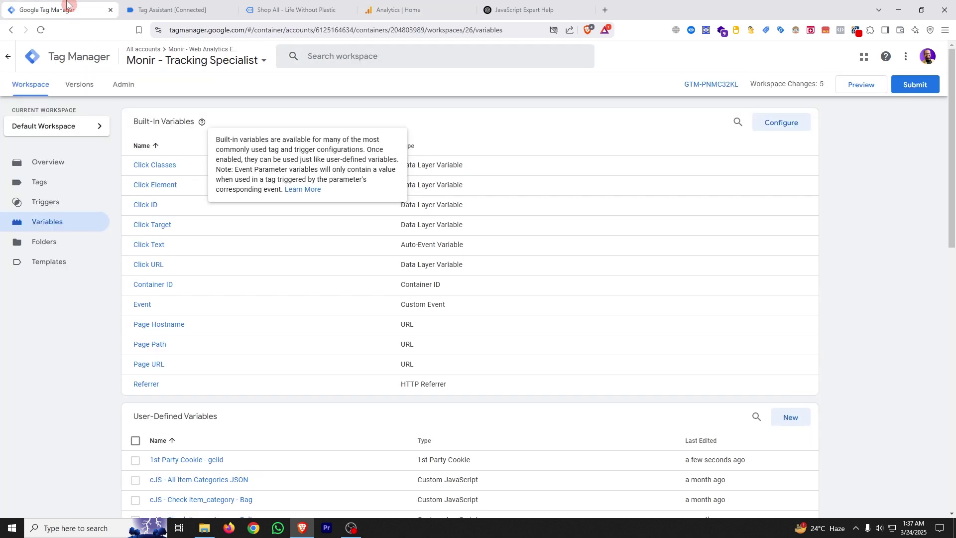
{"action": "left_click", "coordinate": [74, 185]}
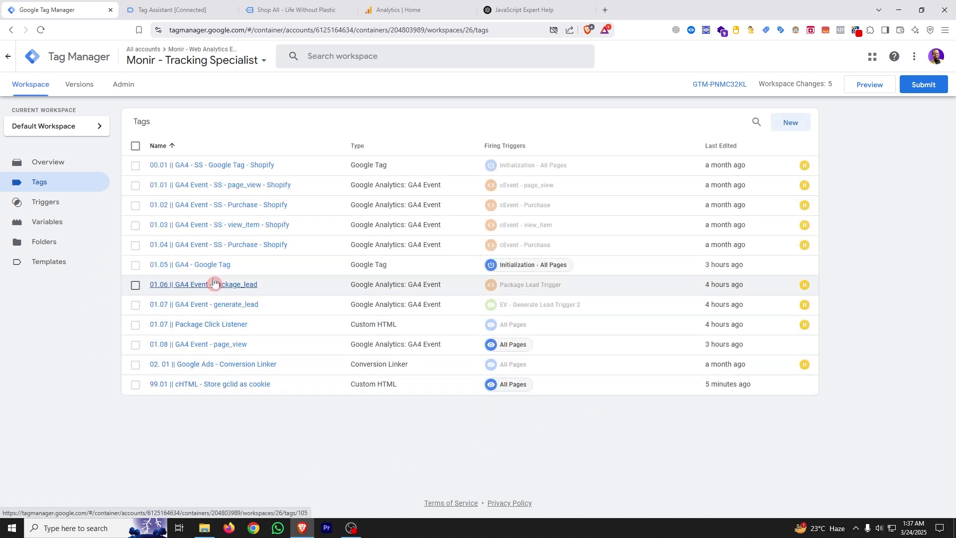
{"action": "left_click", "coordinate": [185, 265]}
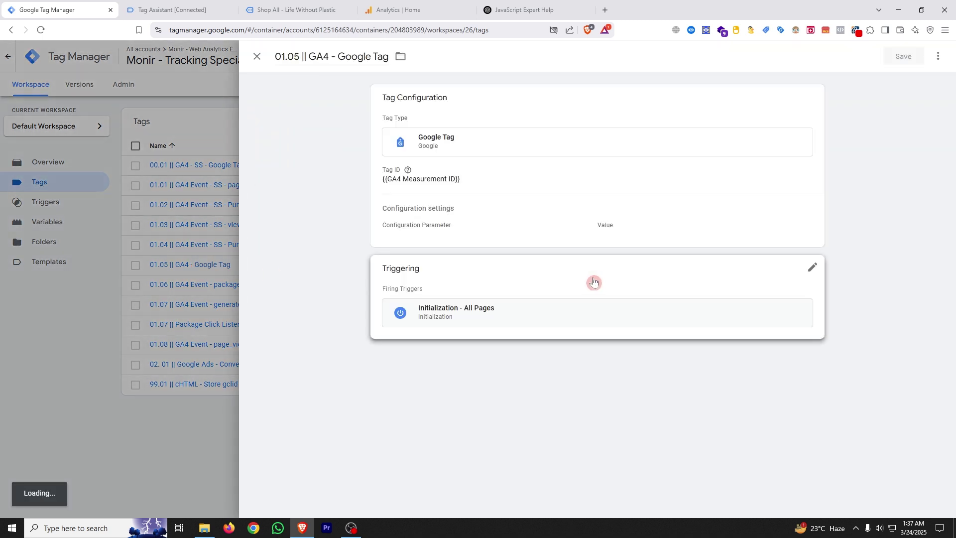
{"action": "left_click", "coordinate": [491, 220]}
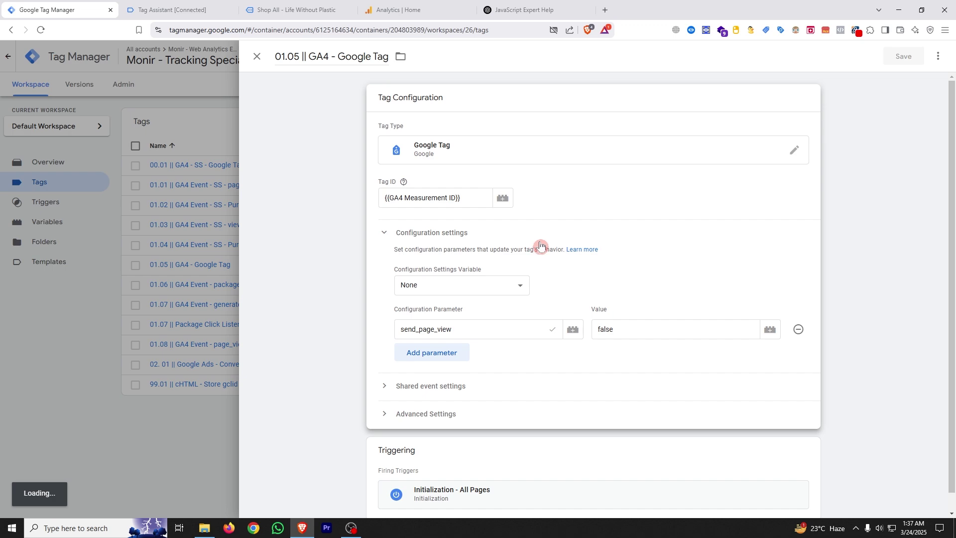
{"action": "left_click", "coordinate": [795, 151]}
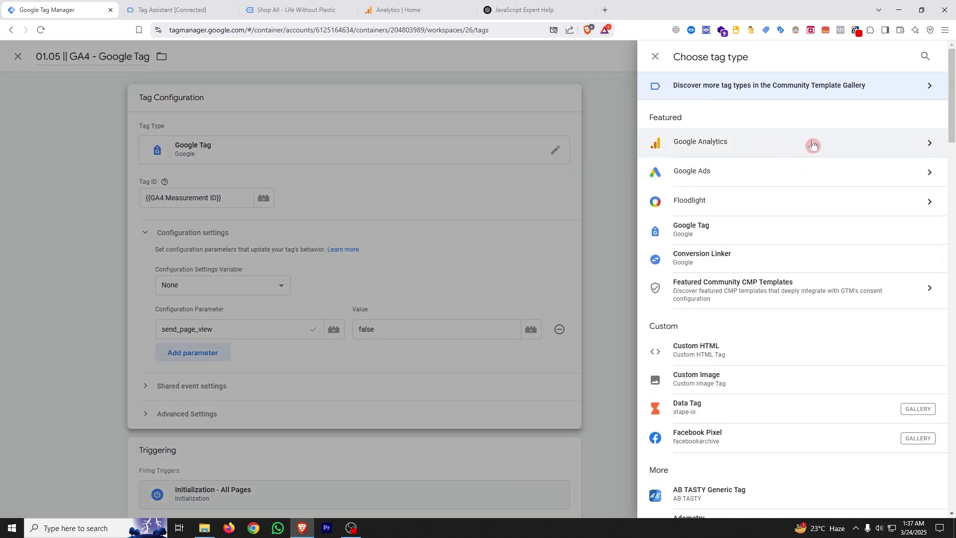
{"action": "left_click", "coordinate": [812, 144]}
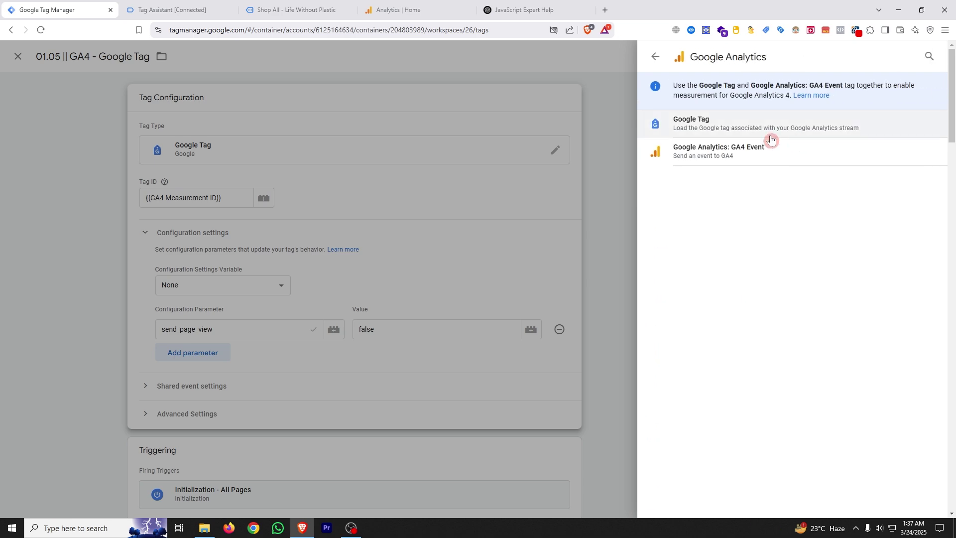
{"action": "left_click", "coordinate": [707, 124]}
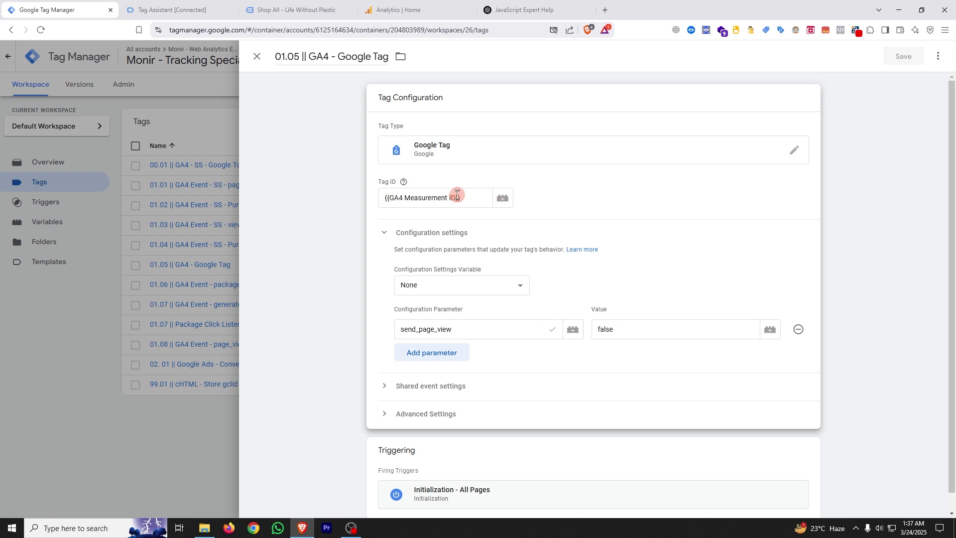
{"action": "left_click", "coordinate": [419, 5]}
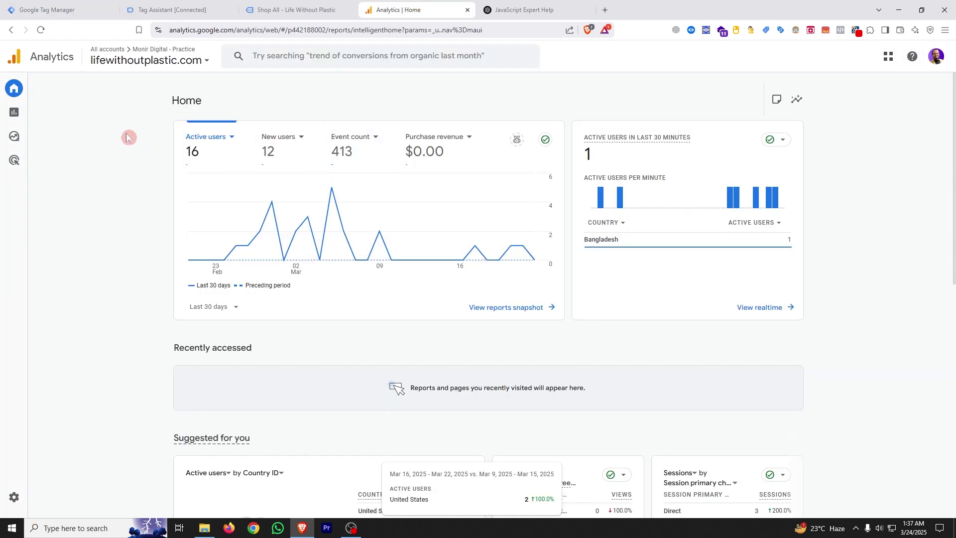
Look up the webanalyticstest.xyz stream's Measurement ID and compare it with the Google Tag's Tag ID
{"action": "left_click", "coordinate": [50, 488]}
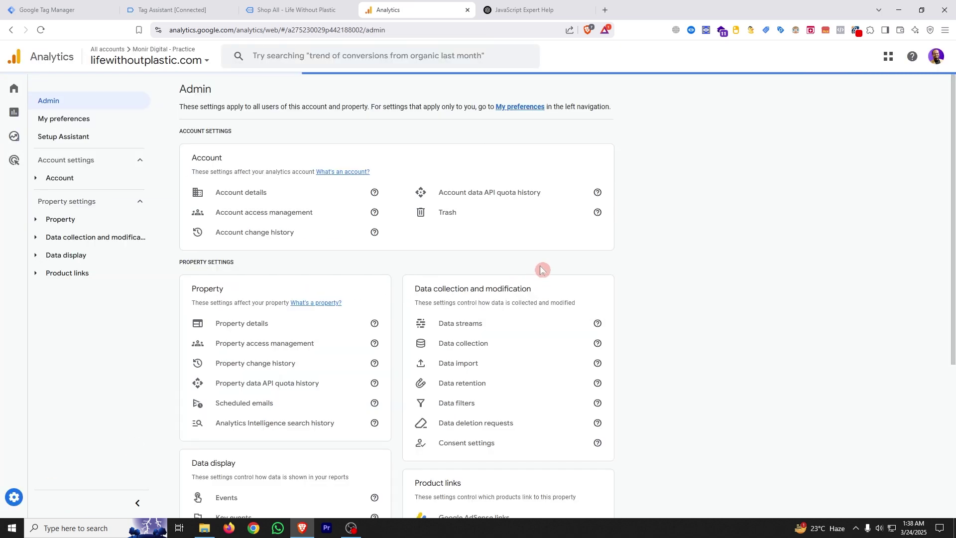
{"action": "left_click", "coordinate": [486, 326]}
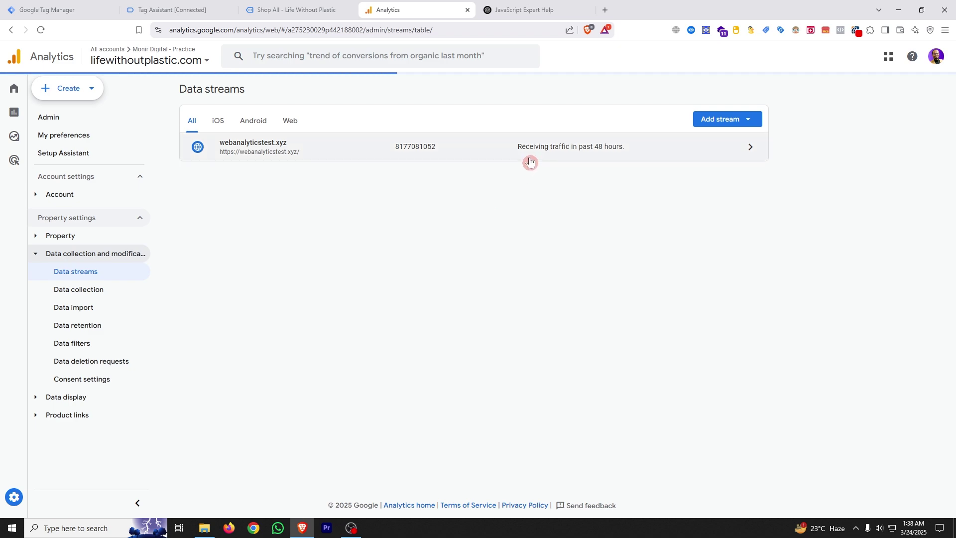
{"action": "left_click", "coordinate": [515, 151]}
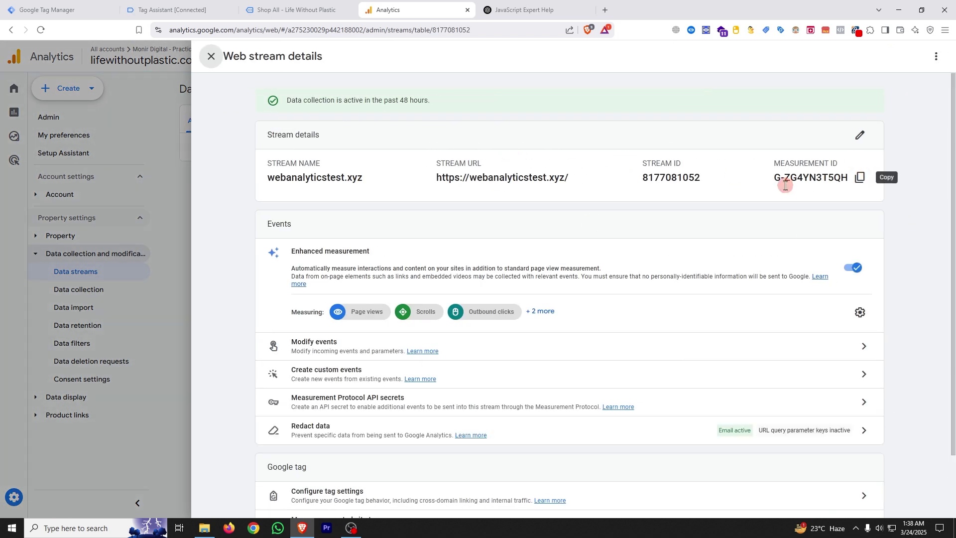
{"action": "left_click", "coordinate": [44, 4]}
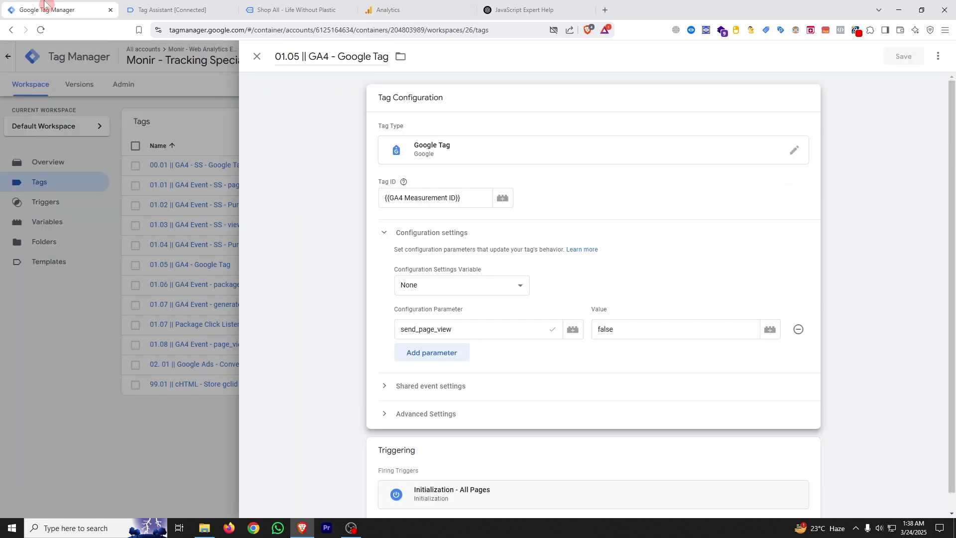
{"action": "left_click", "coordinate": [420, 7]}
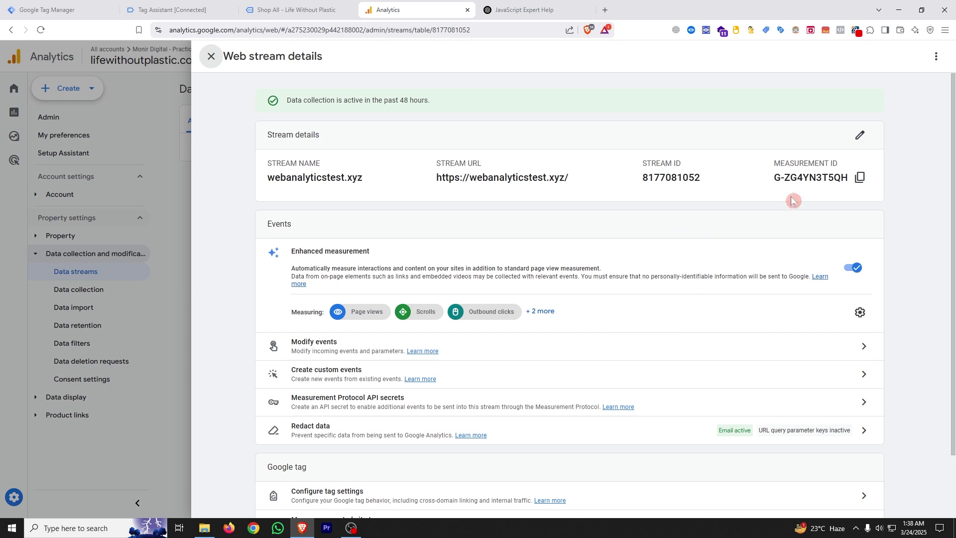
{"action": "left_click", "coordinate": [67, 11]}
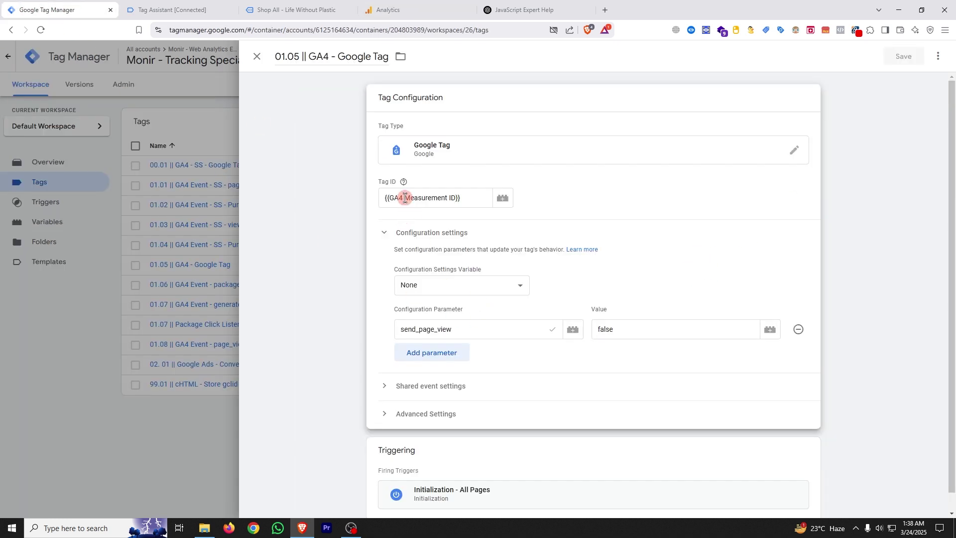
{"action": "mouse_move", "coordinate": [390, 198]}
{"action": "left_mouse_down"}
{"action": "mouse_move", "coordinate": [460, 198]}
{"action": "mouse_move", "coordinate": [385, 197]}
{"action": "mouse_move", "coordinate": [395, 198]}
{"action": "left_mouse_up"}
{"action": "left_click", "coordinate": [474, 198]}
Close the 01.05 || GA4 - Google Tag editor without saving any changes
{"action": "left_click", "coordinate": [457, 198]}
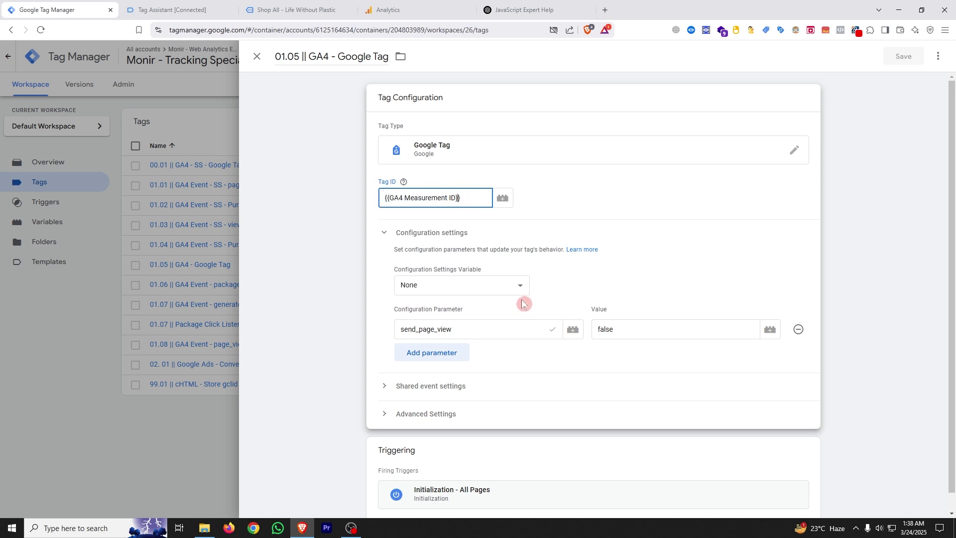
{"action": "scroll", "coordinate": [517, 310], "scroll_direction": "down", "scroll_amount": 1}
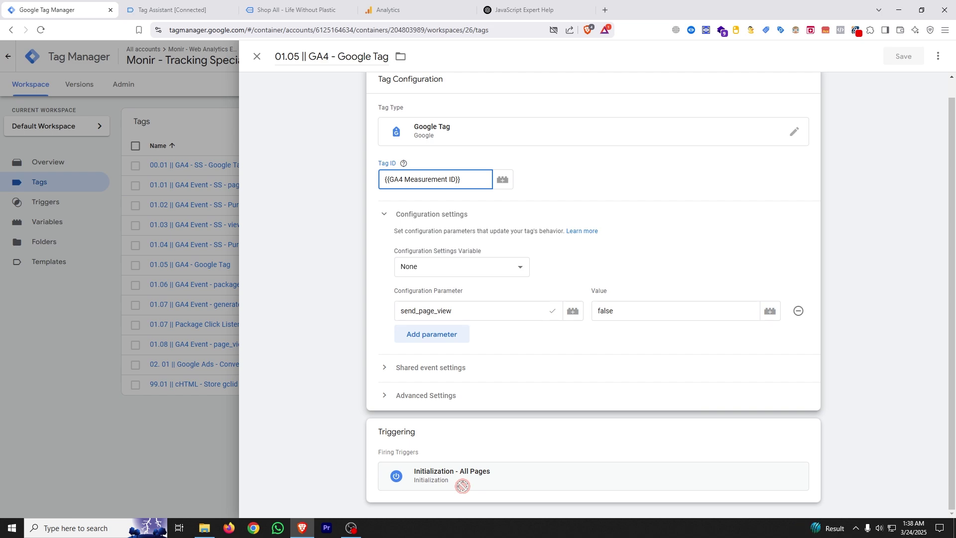
{"action": "left_click", "coordinate": [190, 323]}
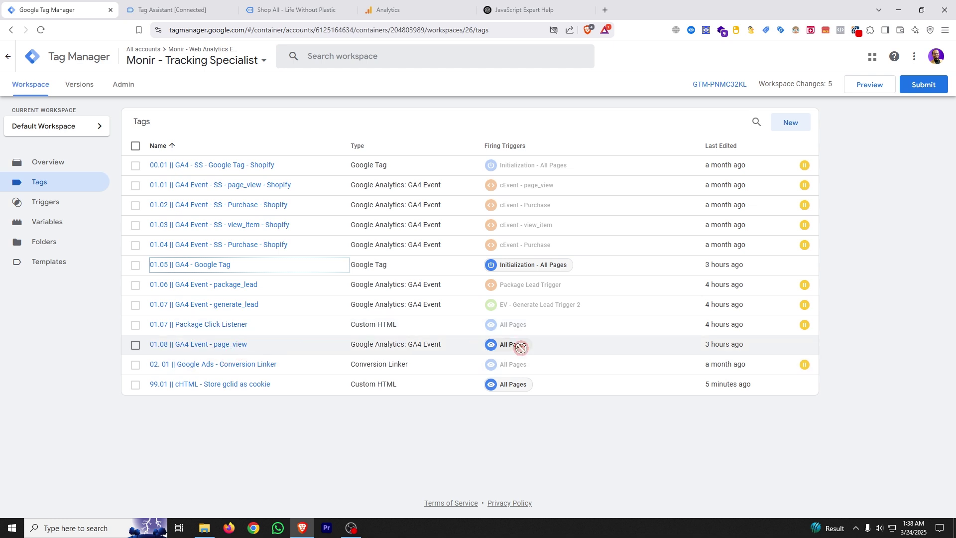
Open 01.08 || GA4 Event - page_view for editing, keeping GA4 Event type and its Measurement ID
{"action": "left_click", "coordinate": [204, 344]}
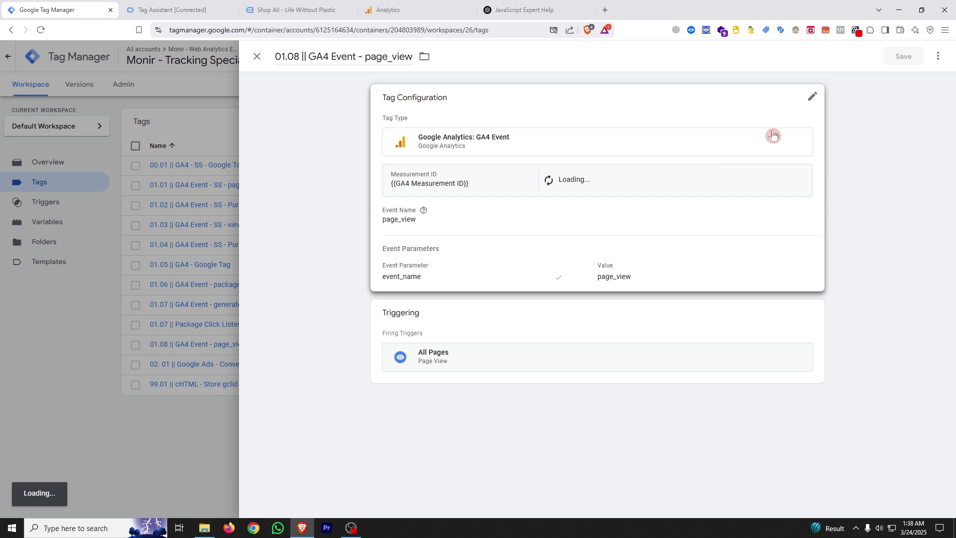
{"action": "left_click", "coordinate": [775, 144]}
{"action": "left_click", "coordinate": [786, 153]}
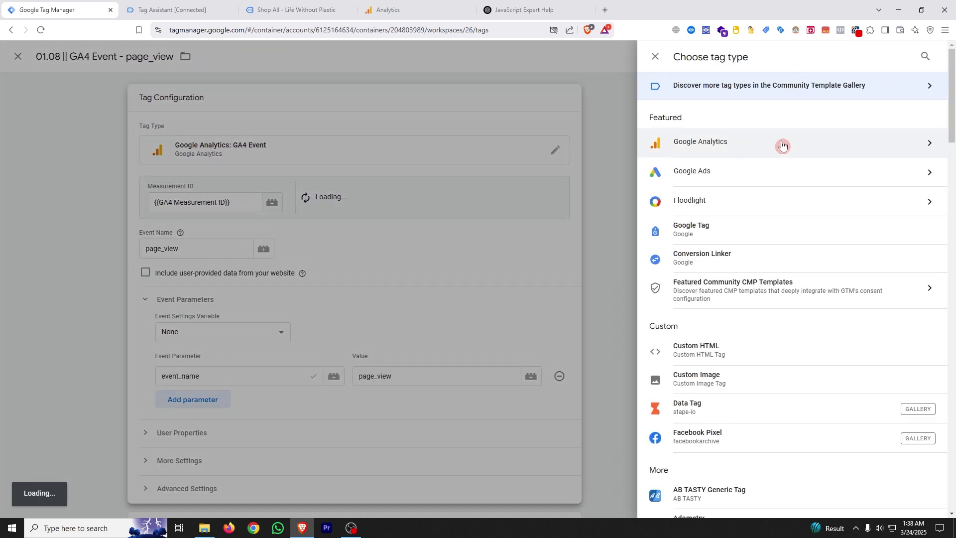
{"action": "left_click", "coordinate": [743, 145]}
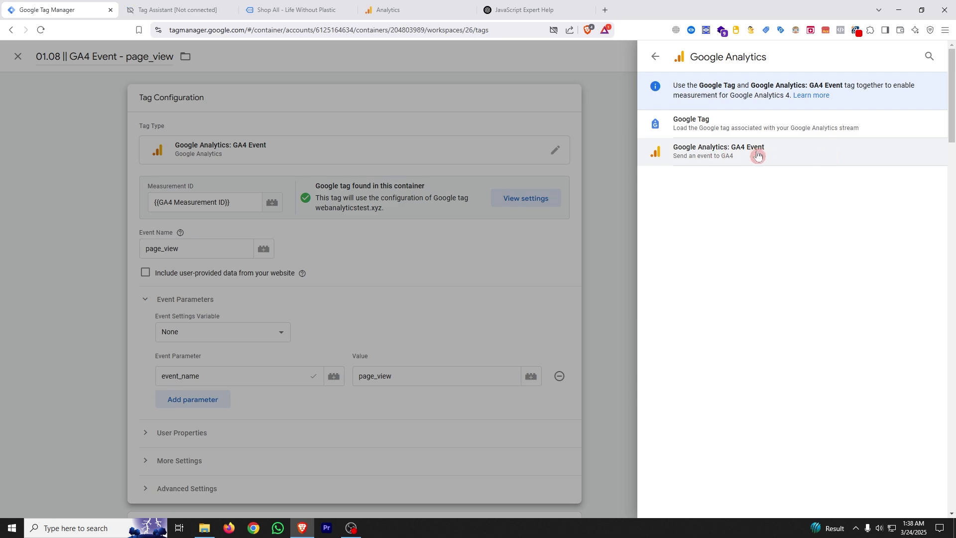
{"action": "left_click", "coordinate": [414, 252]}
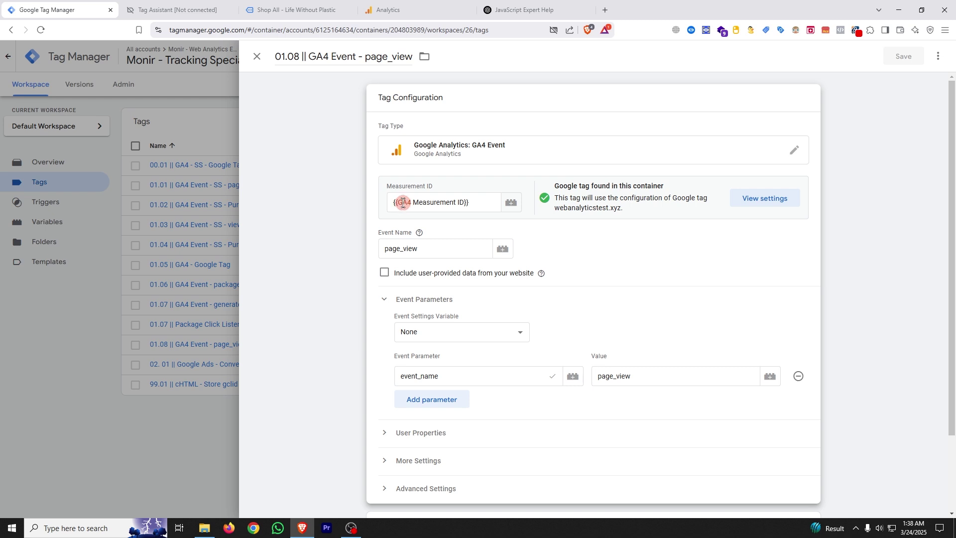
{"action": "left_click_drag", "start_coordinate": [403, 202], "coordinate": [474, 205]}
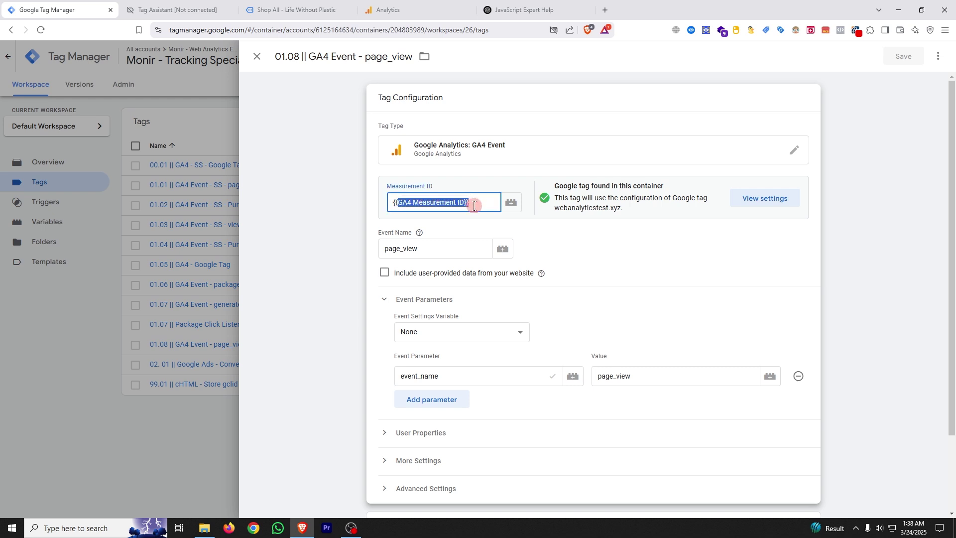
{"action": "left_click", "coordinate": [477, 197]}
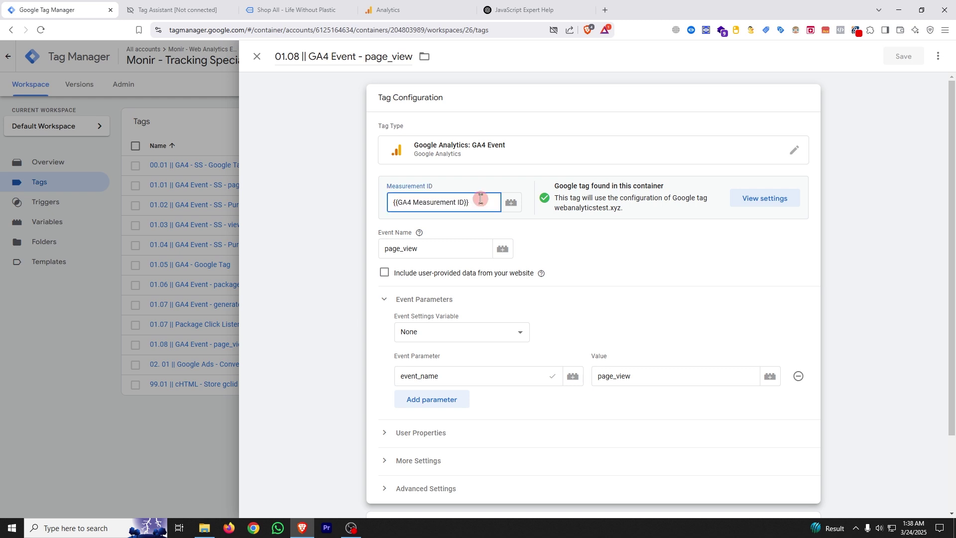
{"action": "left_click_drag", "start_coordinate": [475, 199], "coordinate": [394, 202]}
{"action": "left_click", "coordinate": [441, 234]}
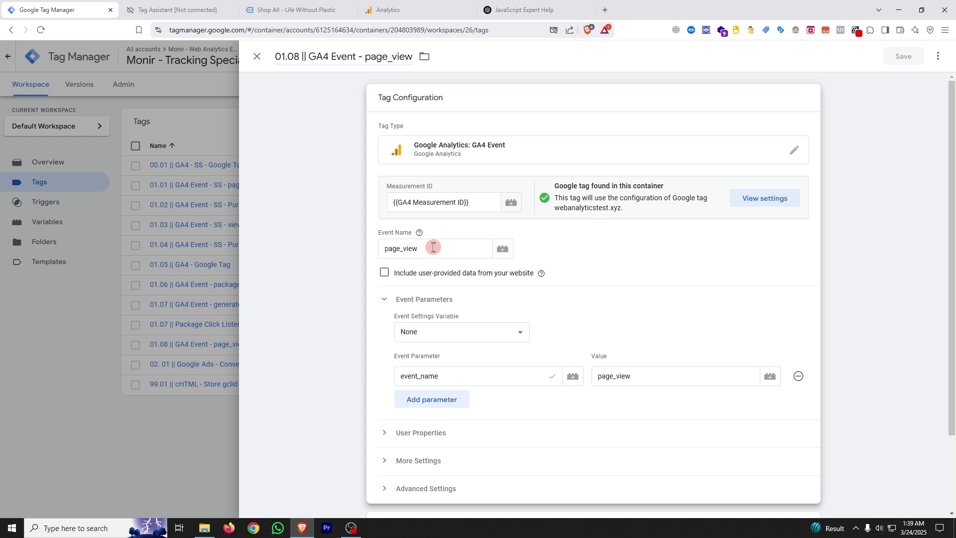
{"action": "scroll", "coordinate": [434, 248], "scroll_direction": "down", "scroll_amount": 2}
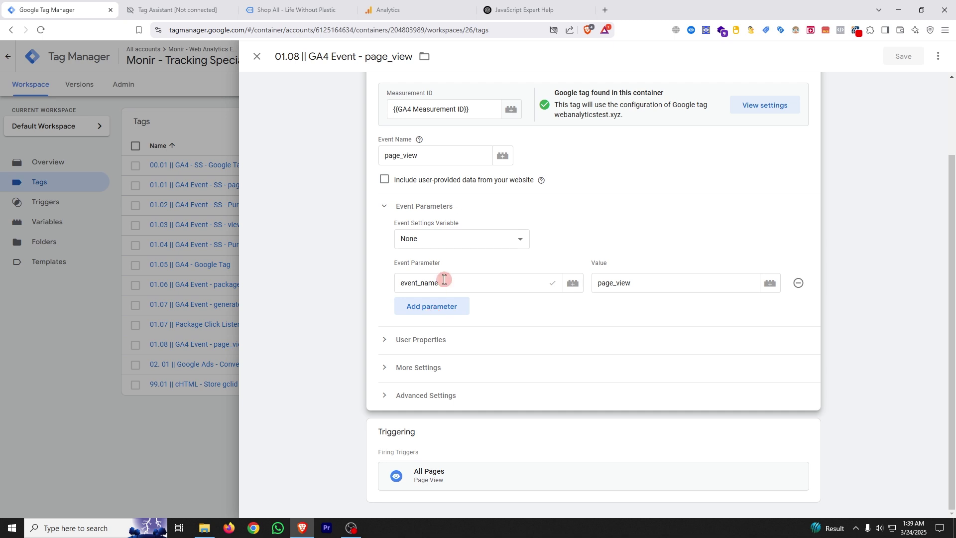
Add event parameter gclid with value {{1st Party Cookie - gclid}} and save the page_view tag
{"action": "left_click", "coordinate": [437, 307]}
{"action": "left_click", "coordinate": [512, 308]}
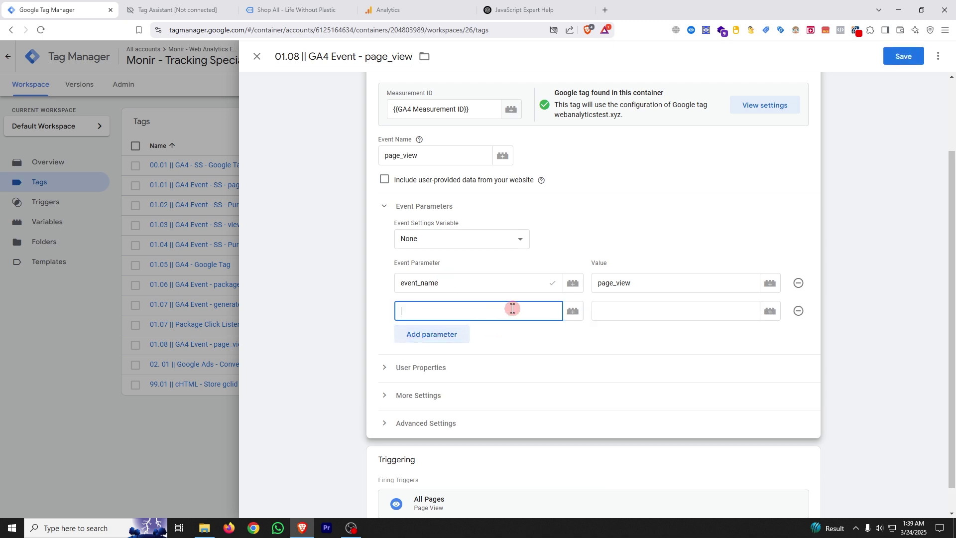
{"action": "type", "text": "gclid"}
{"action": "left_click", "coordinate": [664, 317]}
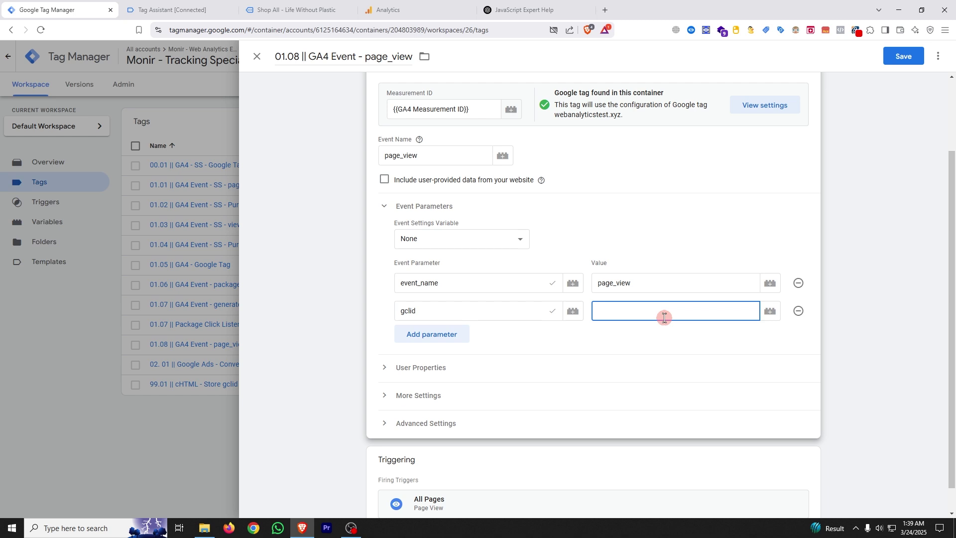
{"action": "type", "text": "{{"}
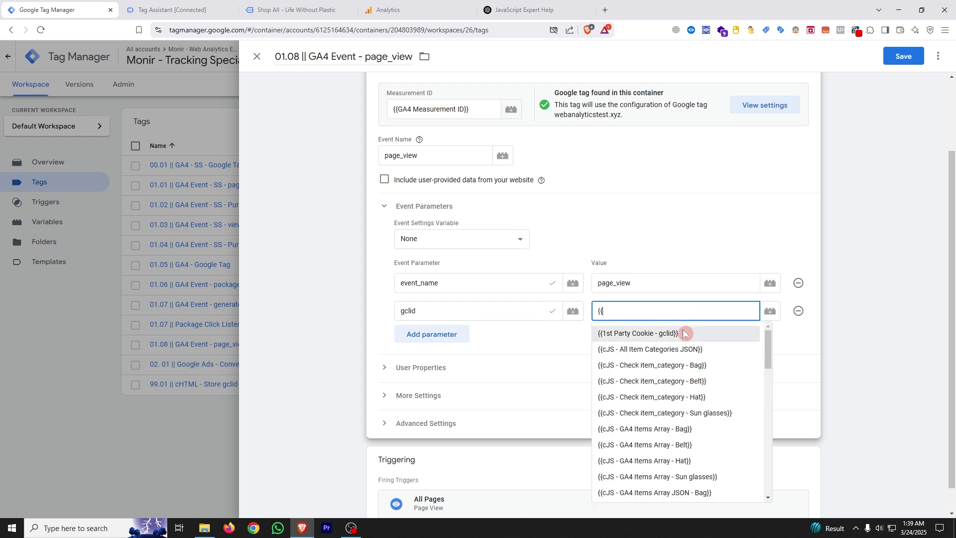
{"action": "left_click", "coordinate": [645, 337]}
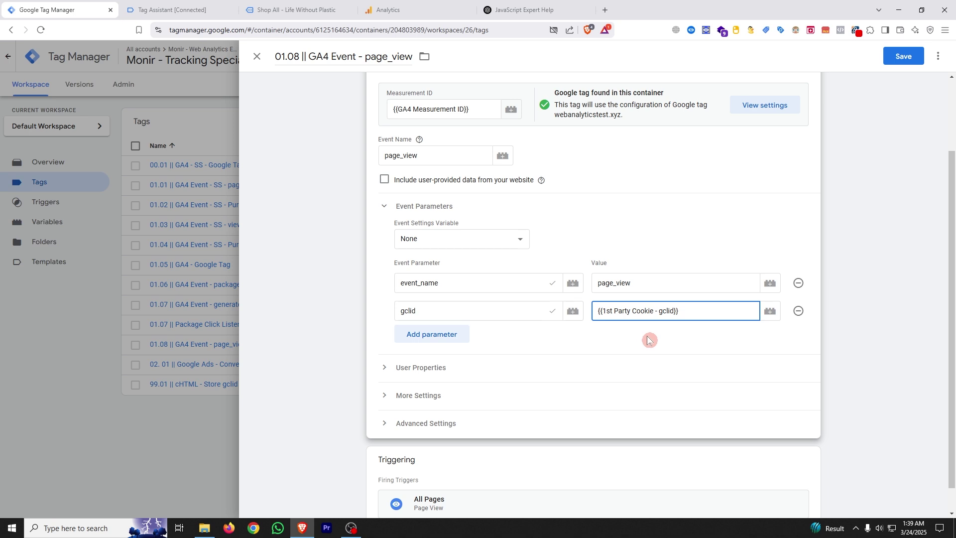
{"action": "scroll", "coordinate": [478, 461], "scroll_direction": "down", "scroll_amount": 1}
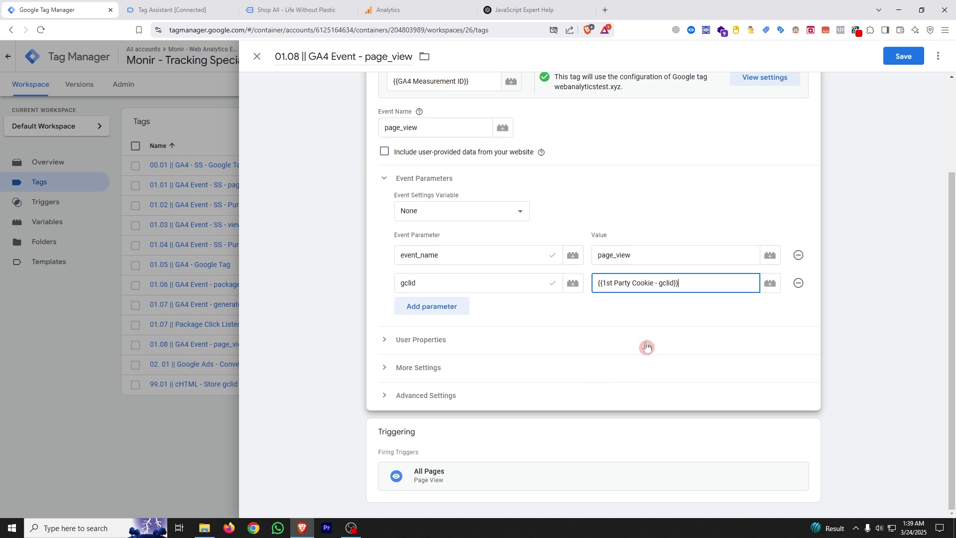
{"action": "left_click", "coordinate": [919, 56]}
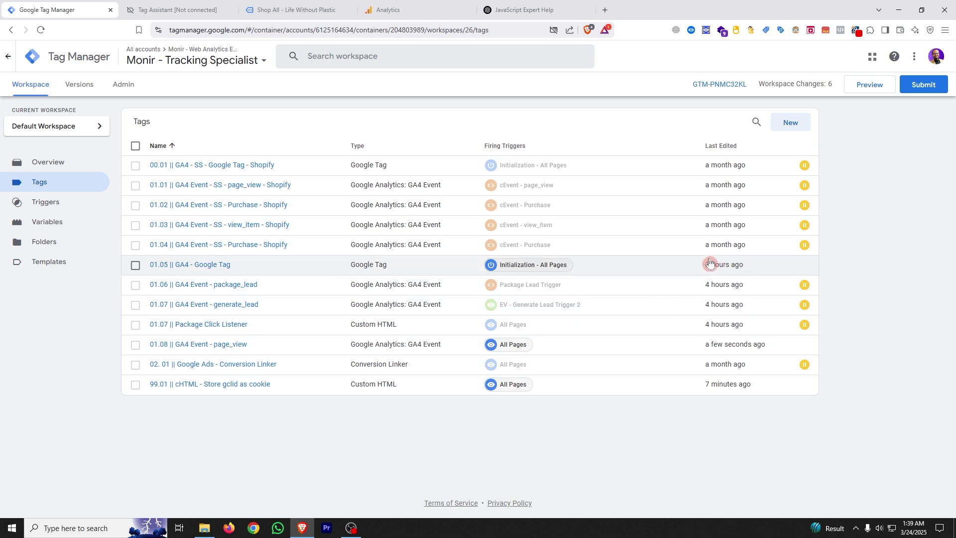
Launch preview mode and confirm the site URL carries the gclid test parameter
{"action": "left_click", "coordinate": [879, 86]}
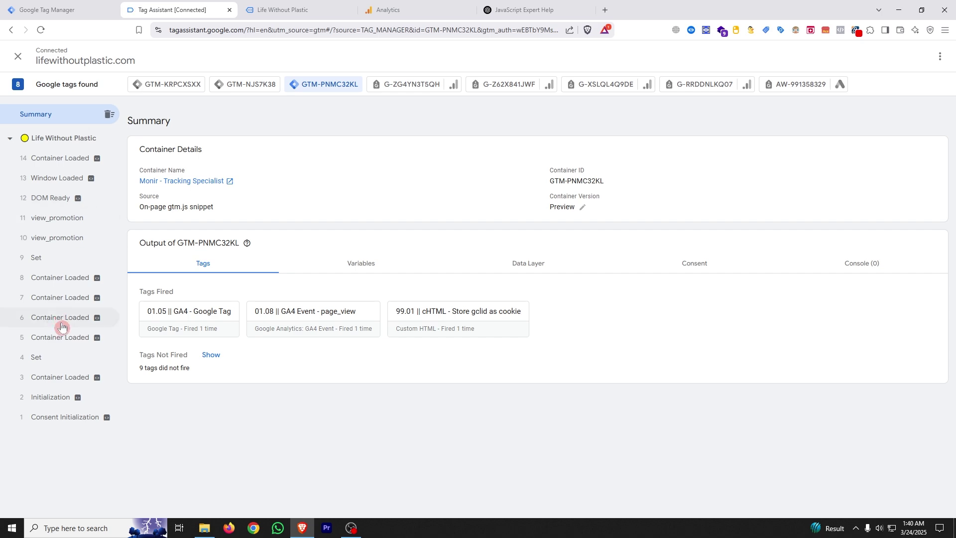
{"action": "left_click", "coordinate": [62, 318]}
{"action": "left_click", "coordinate": [297, 9]}
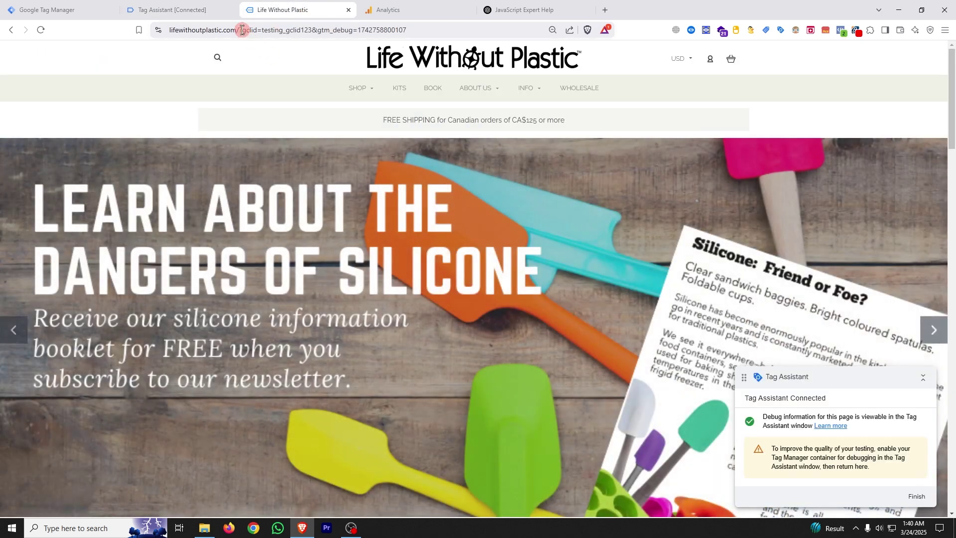
{"action": "left_click_drag", "start_coordinate": [264, 38], "coordinate": [296, 40]}
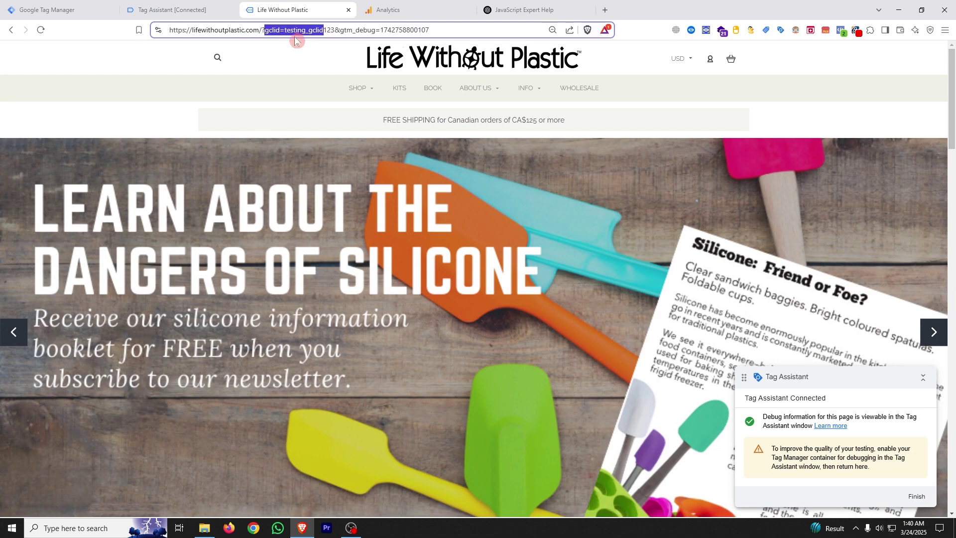
{"action": "left_click", "coordinate": [177, 7]}
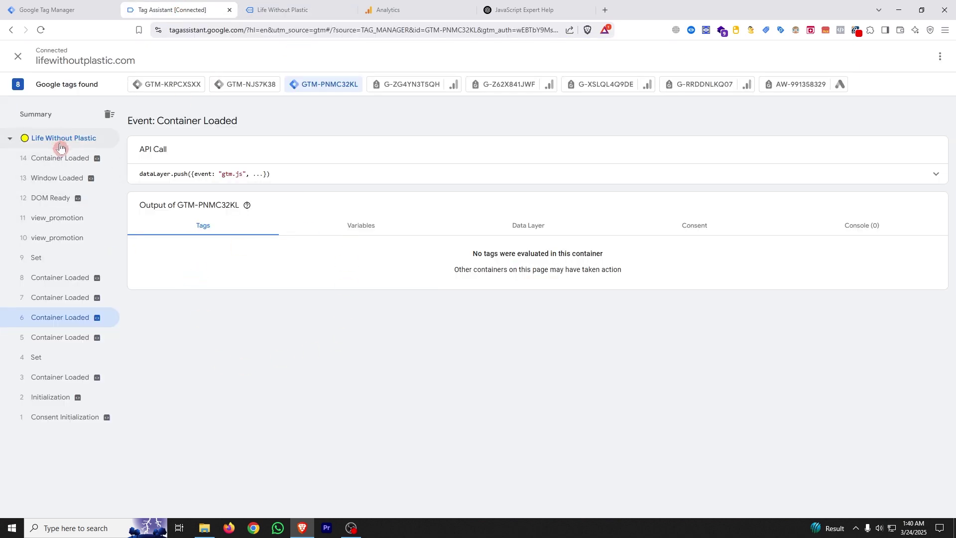
Browse the Tag Assistant events to Container Loaded event 3 and its fired tags
{"action": "left_click", "coordinate": [75, 277]}
{"action": "left_click", "coordinate": [74, 319]}
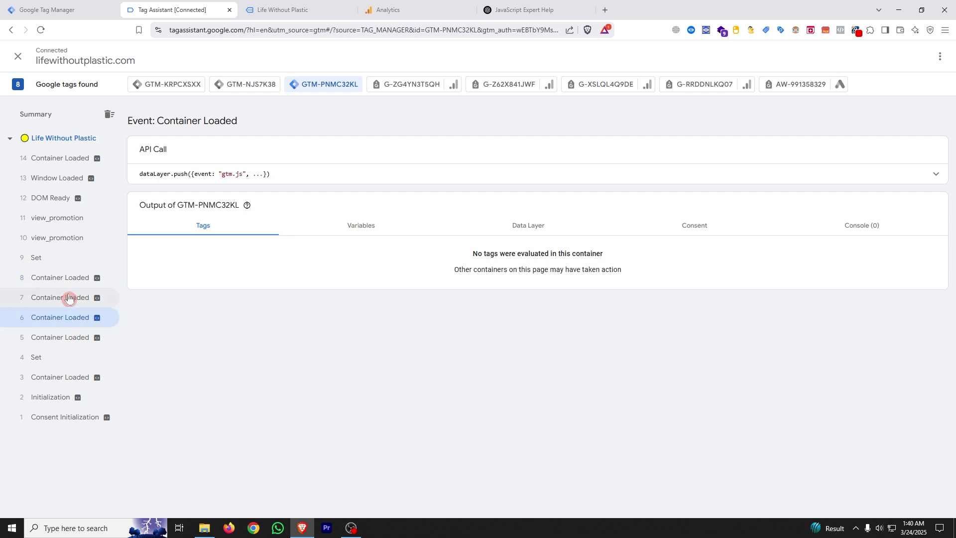
{"action": "left_click", "coordinate": [64, 158]}
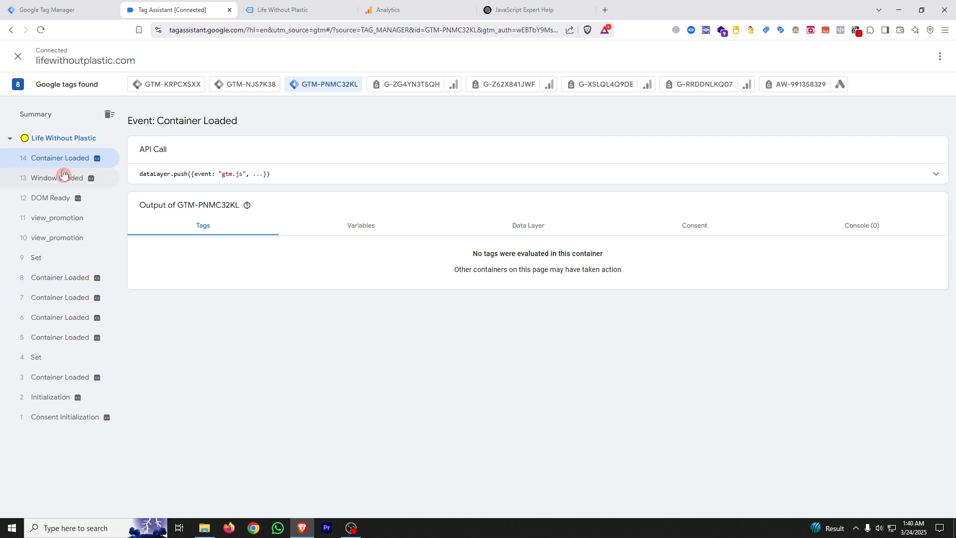
{"action": "left_click", "coordinate": [58, 225]}
{"action": "left_click", "coordinate": [58, 244]}
{"action": "left_click", "coordinate": [77, 381]}
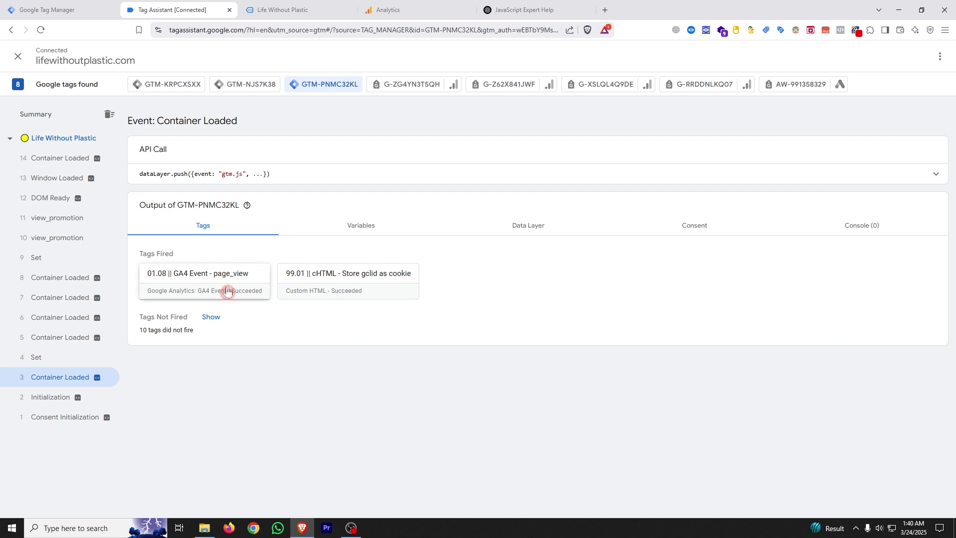
Verify the GA4 page_view tag sent gclid as testing_gclid123 using resolved values
{"action": "left_click", "coordinate": [215, 282]}
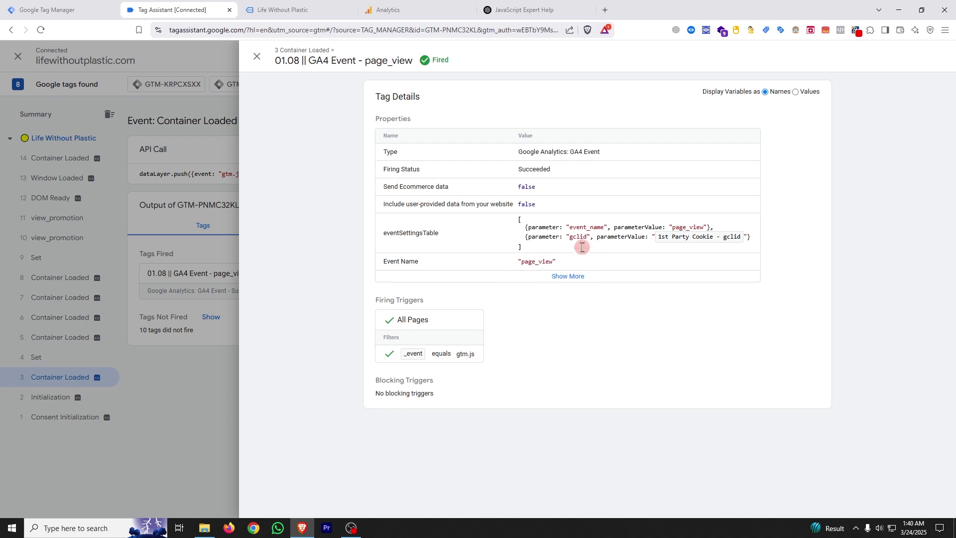
{"action": "left_click", "coordinate": [796, 91]}
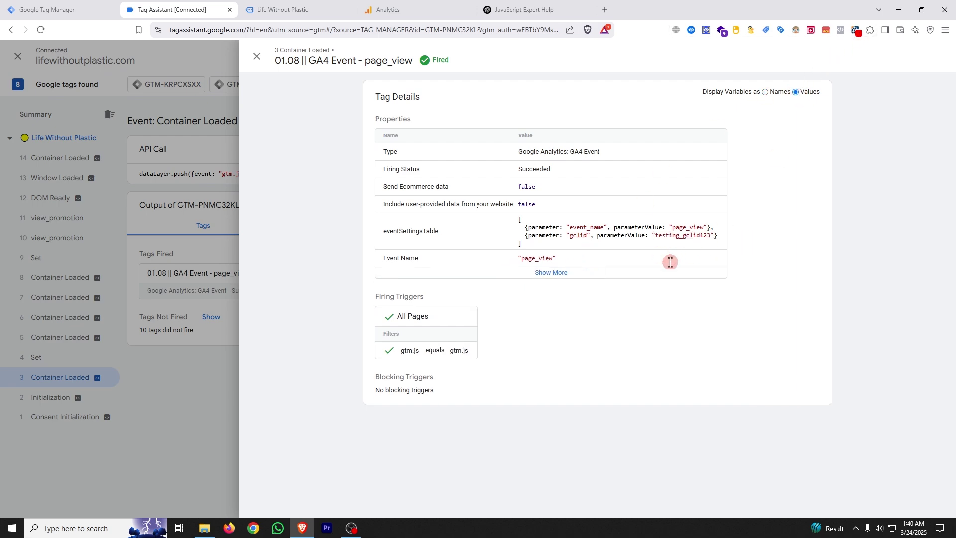
{"action": "left_click", "coordinate": [113, 319]}
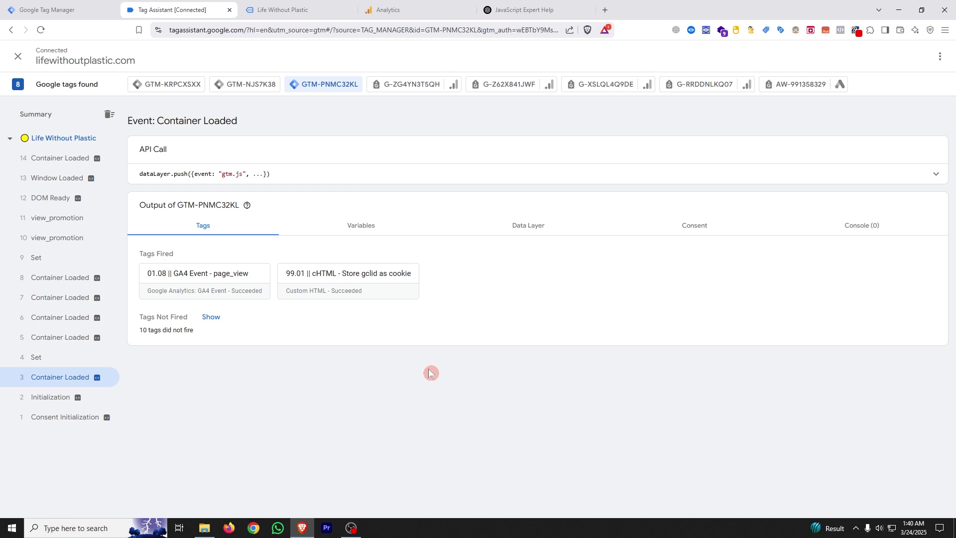
{"action": "left_click", "coordinate": [413, 10]}
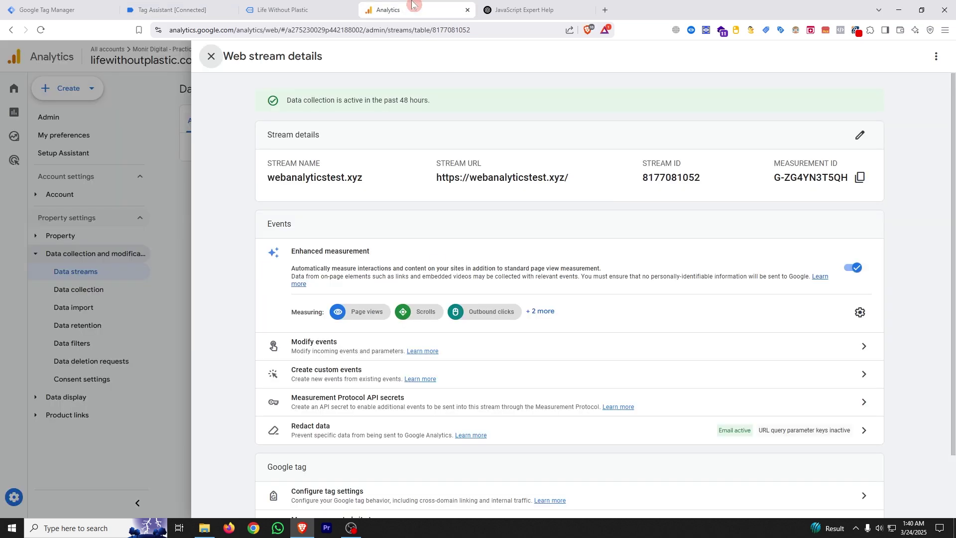
Go to DebugView under Admin's Data display settings
{"action": "left_click", "coordinate": [93, 408]}
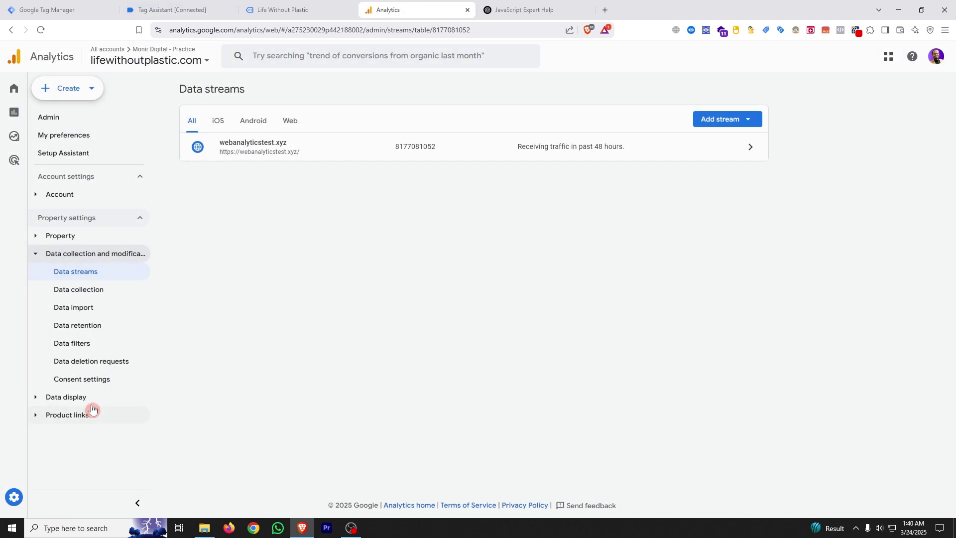
{"action": "left_click", "coordinate": [20, 498]}
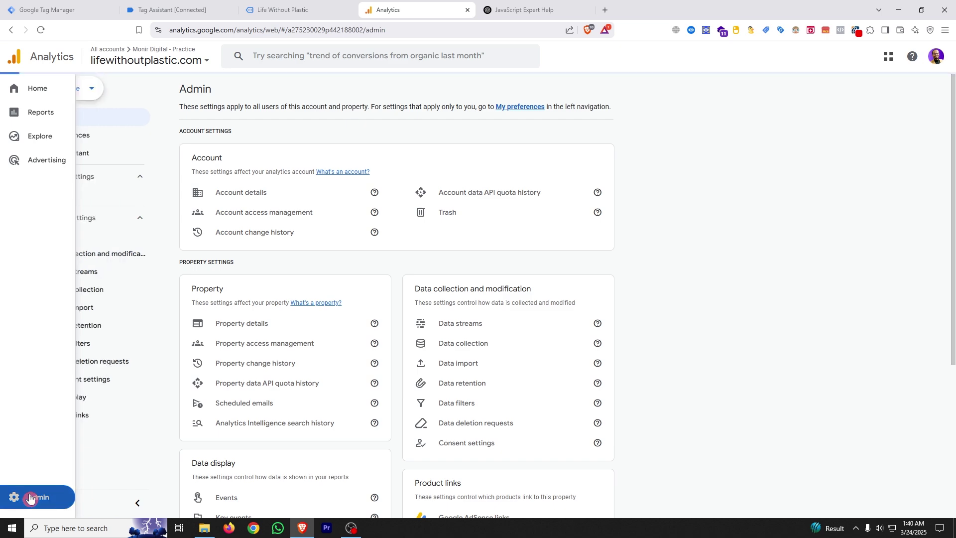
{"action": "left_click", "coordinate": [504, 386]}
{"action": "scroll", "coordinate": [310, 418], "scroll_direction": "down", "scroll_amount": 5}
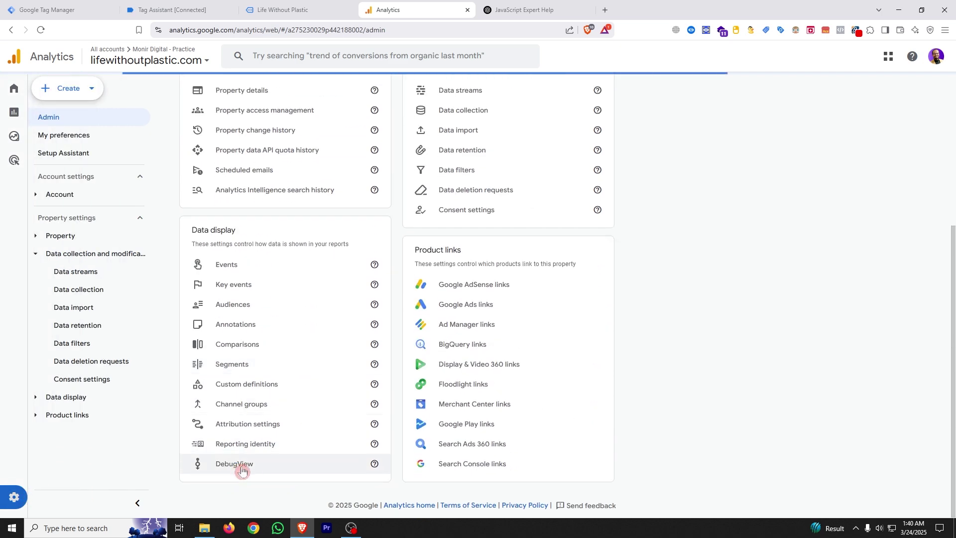
{"action": "left_click", "coordinate": [286, 461]}
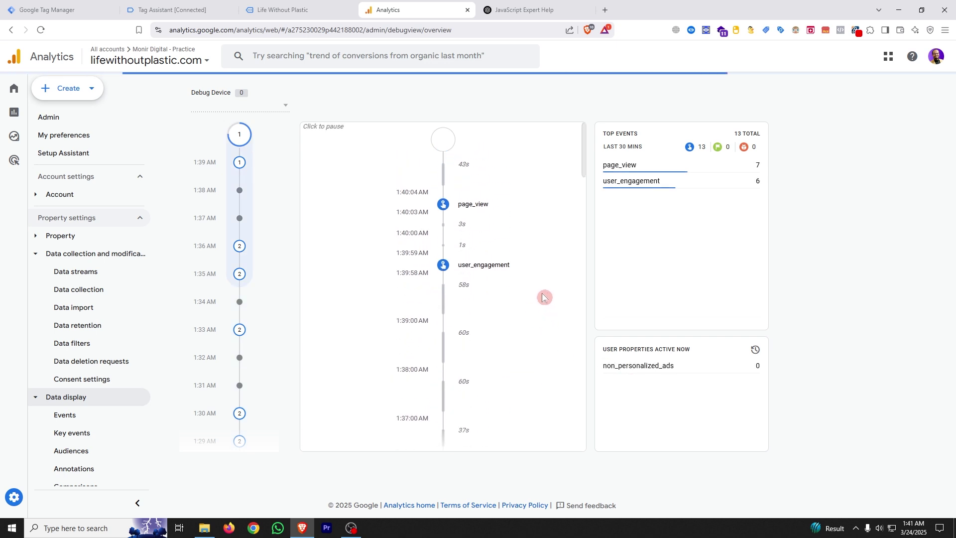
Confirm the page_view event's gclid parameter reads testing_gclid123 in DebugView
{"action": "left_click", "coordinate": [479, 212]}
{"action": "scroll", "coordinate": [444, 319], "scroll_direction": "down", "scroll_amount": 2}
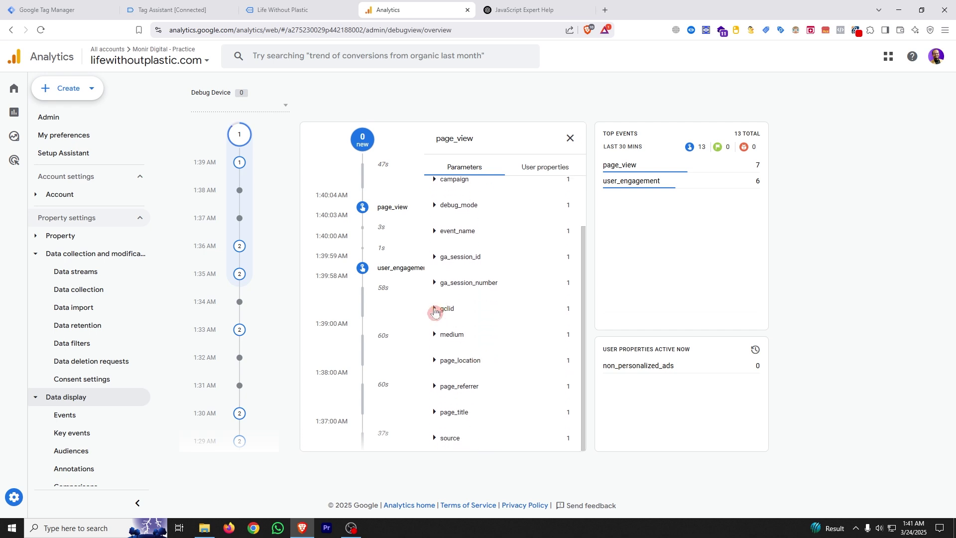
{"action": "left_click", "coordinate": [435, 311]}
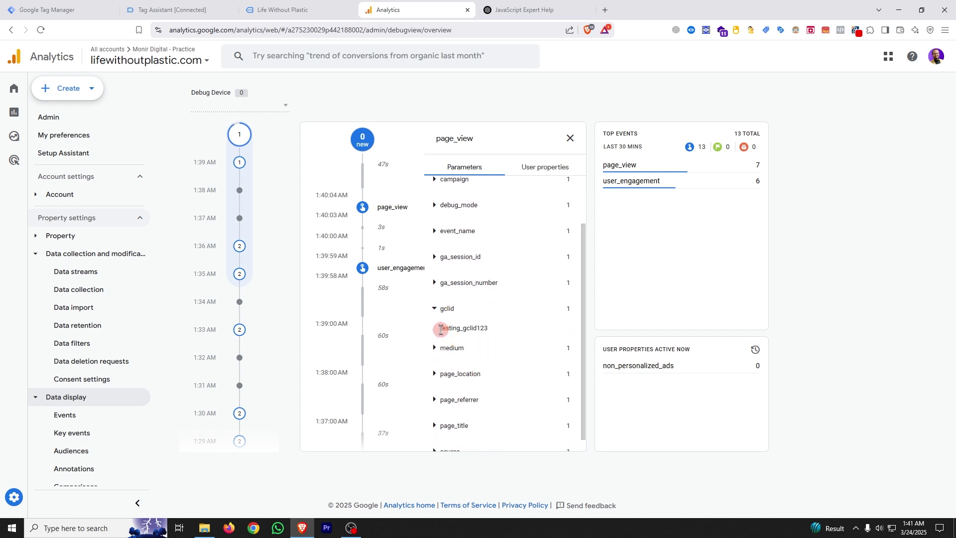
{"action": "left_click_drag", "start_coordinate": [441, 329], "coordinate": [502, 330]}
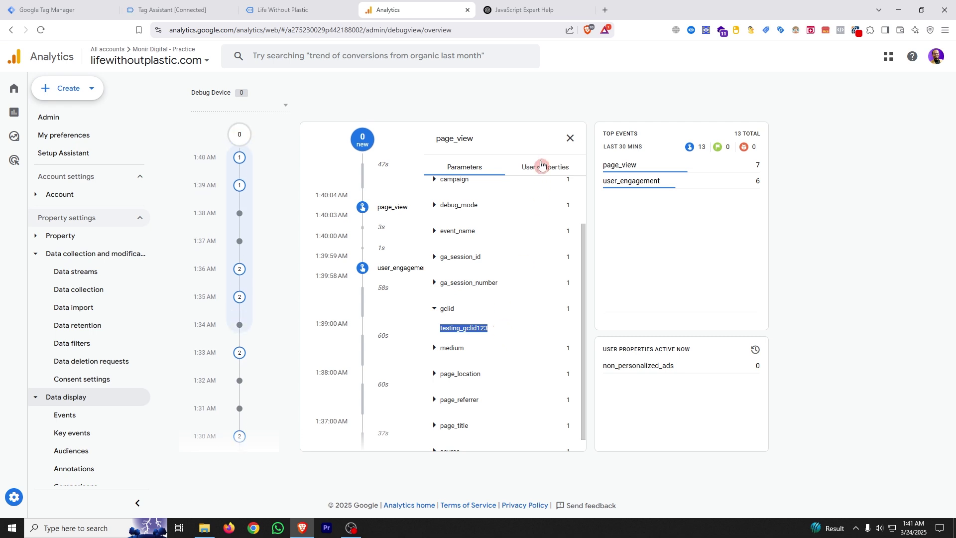
{"action": "left_click", "coordinate": [570, 138]}
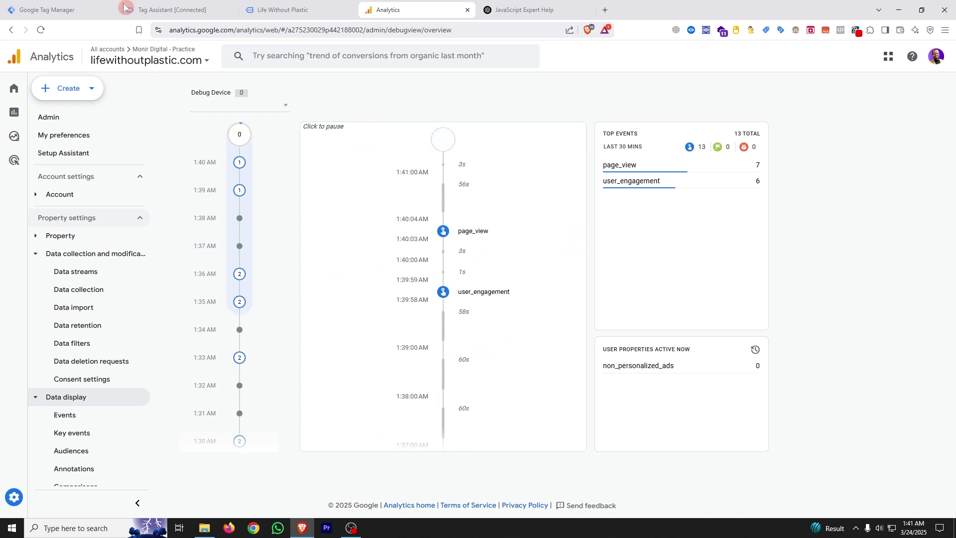
{"action": "left_click", "coordinate": [59, 6]}
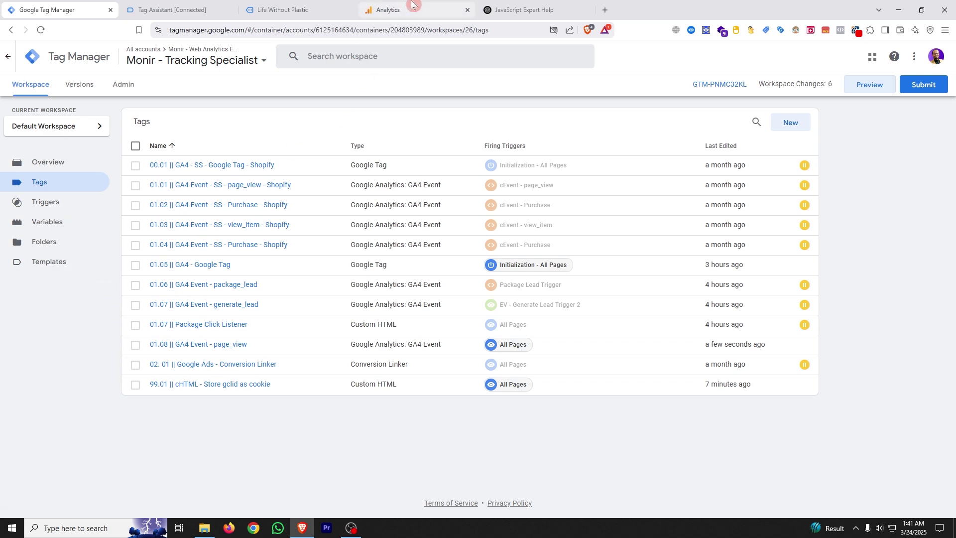
{"action": "left_click", "coordinate": [313, 5]}
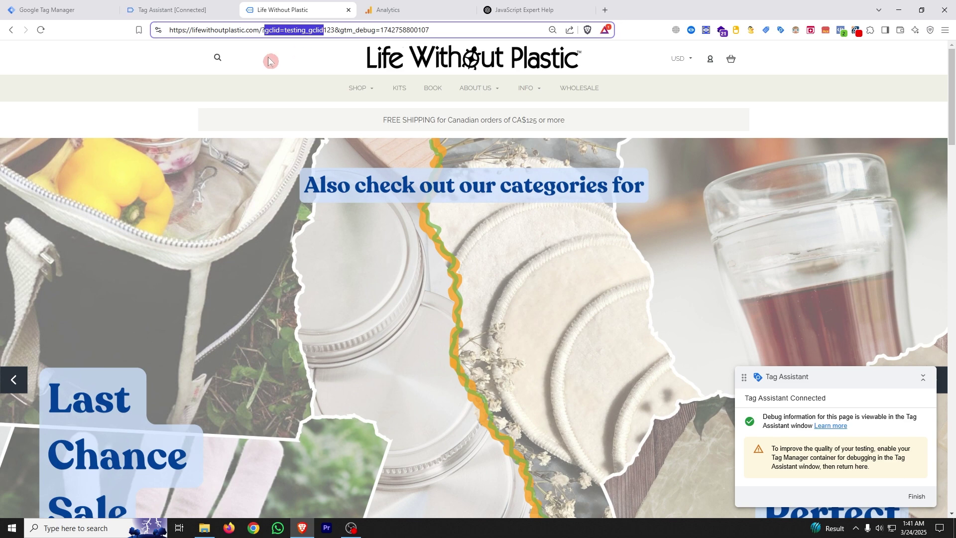
{"action": "left_click", "coordinate": [35, 4]}
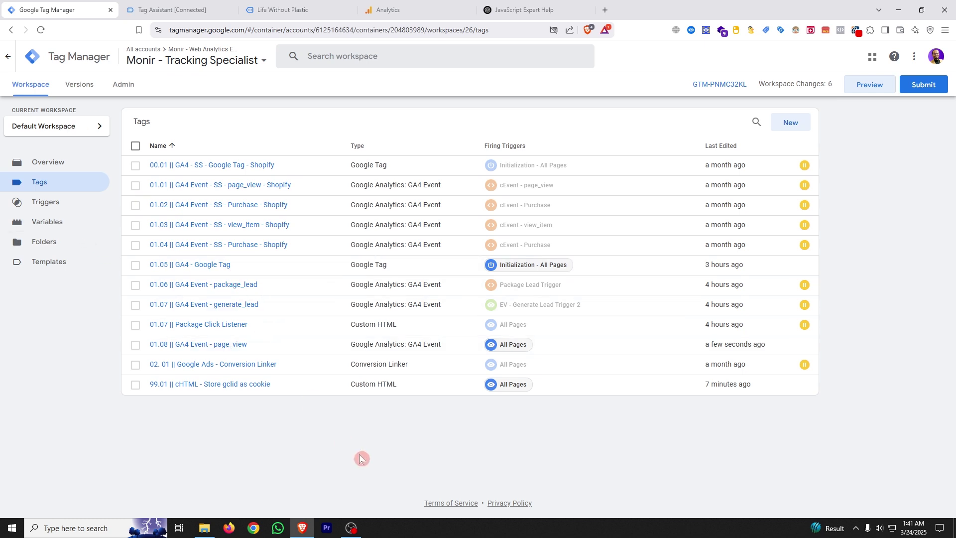
{"action": "left_click", "coordinate": [220, 10]}
{"action": "left_click", "coordinate": [293, 9]}
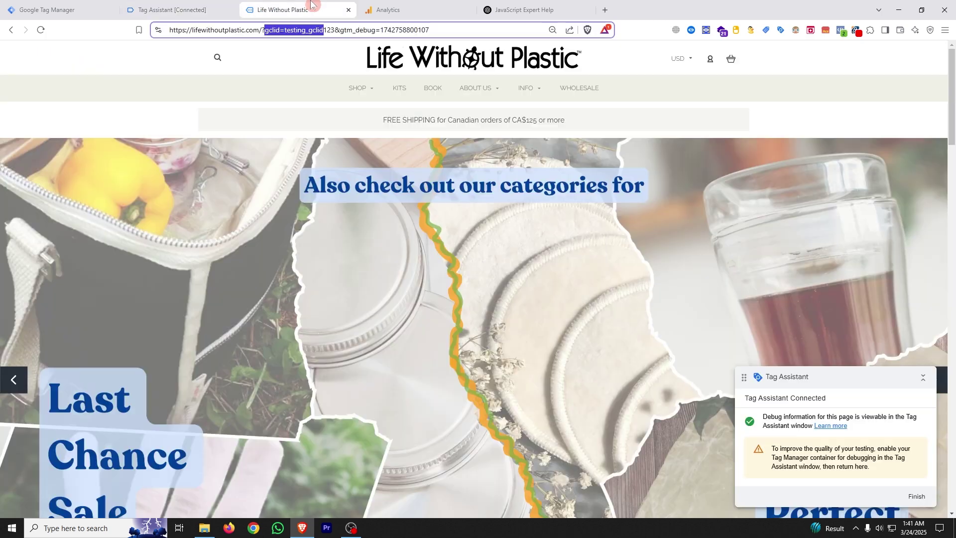
{"action": "left_click", "coordinate": [280, 30]}
{"action": "left_click_drag", "start_coordinate": [280, 30], "coordinate": [271, 29]}
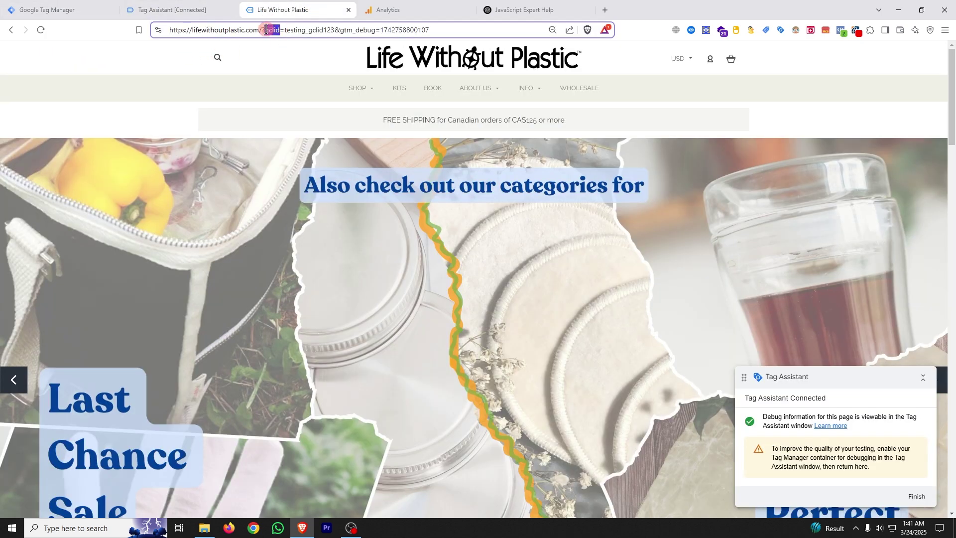
{"action": "left_click", "coordinate": [60, 10]}
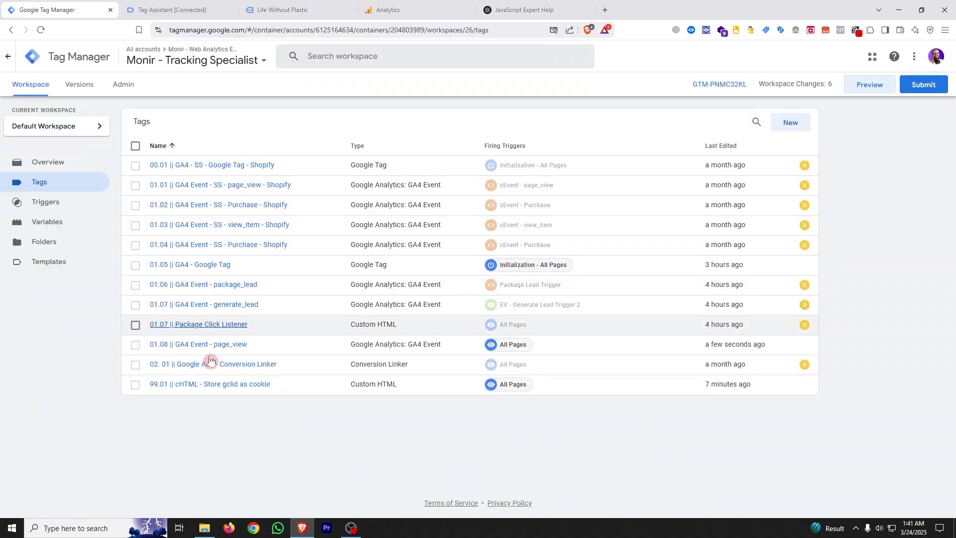
{"action": "left_click", "coordinate": [236, 392]}
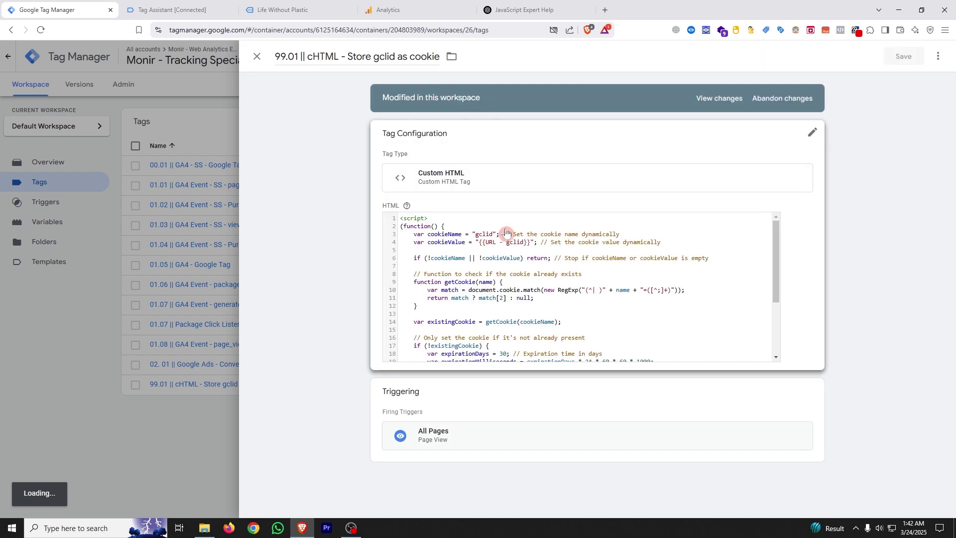
{"action": "left_click", "coordinate": [506, 233]}
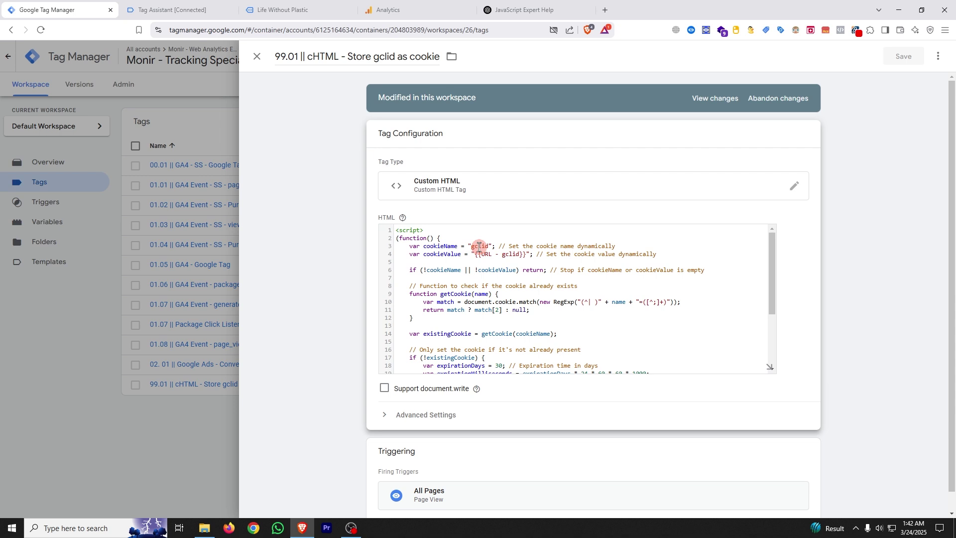
{"action": "double_click", "coordinate": [480, 247]}
{"action": "type", "text": "fbcl"}
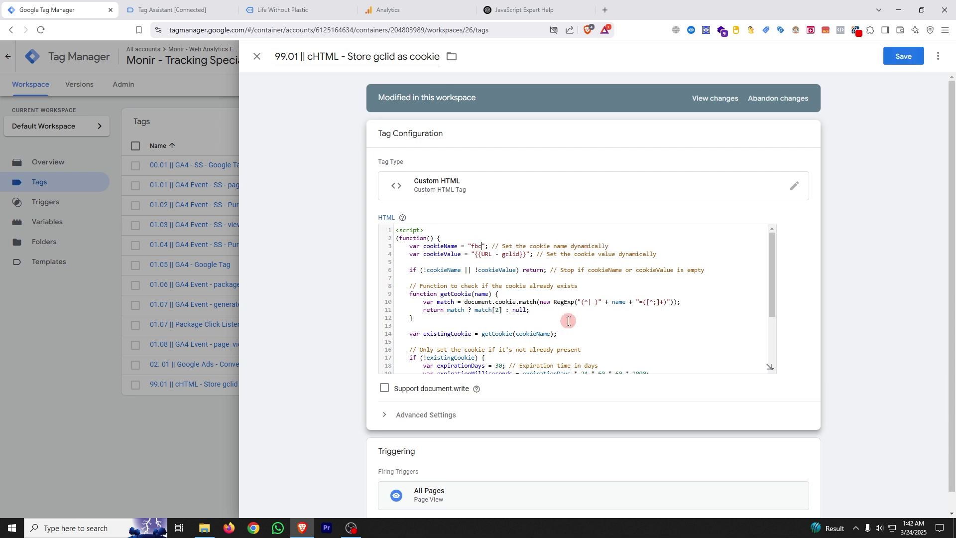
{"action": "type", "text": "id"}
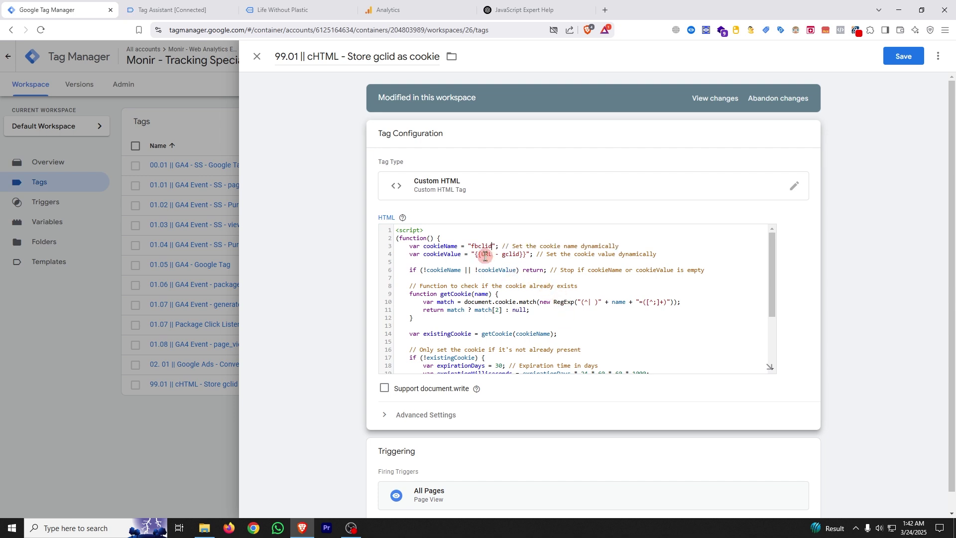
{"action": "left_click_drag", "start_coordinate": [476, 253], "coordinate": [521, 255]}
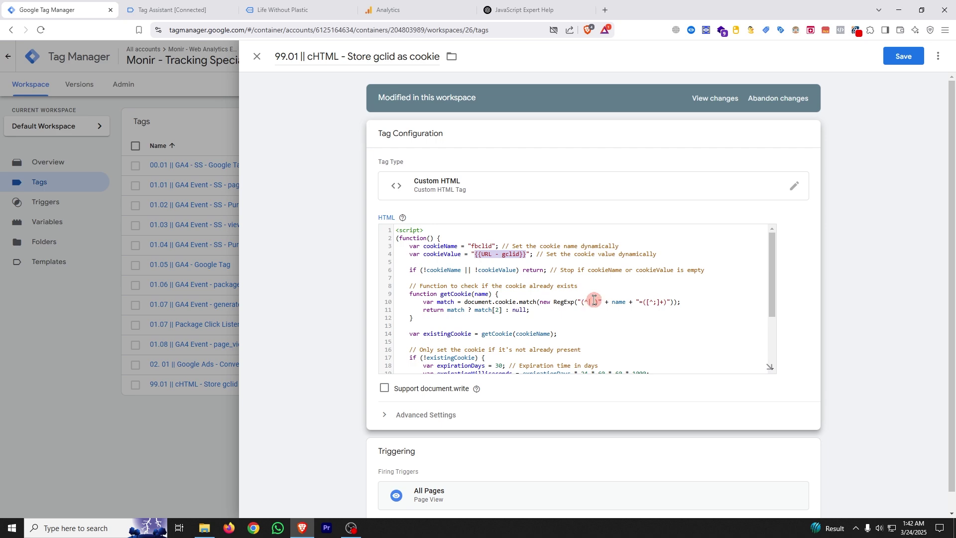
{"action": "left_click", "coordinate": [33, 385]}
{"action": "left_click", "coordinate": [562, 176]}
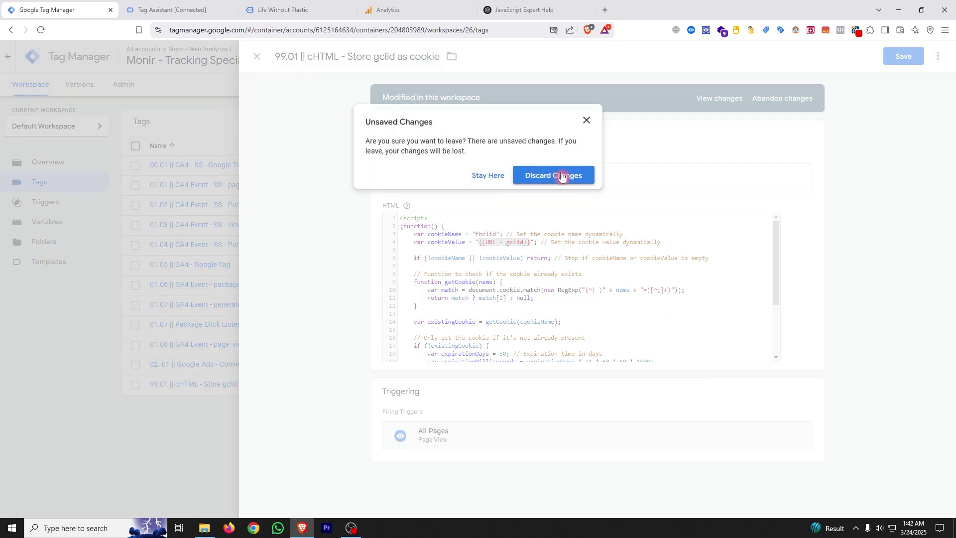